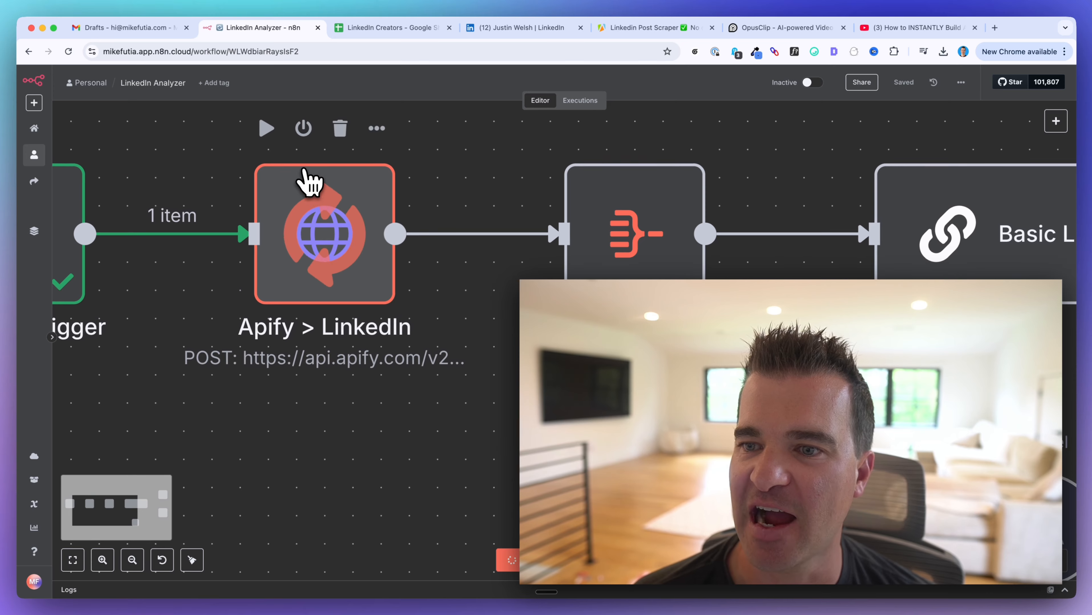
Step: Glance at the LinkedIn profile being analysed in its browser tab
scroll(310, 181, "down", 4)
scroll(364, 215, "up", 1)
scroll(423, 248, "up", 1)
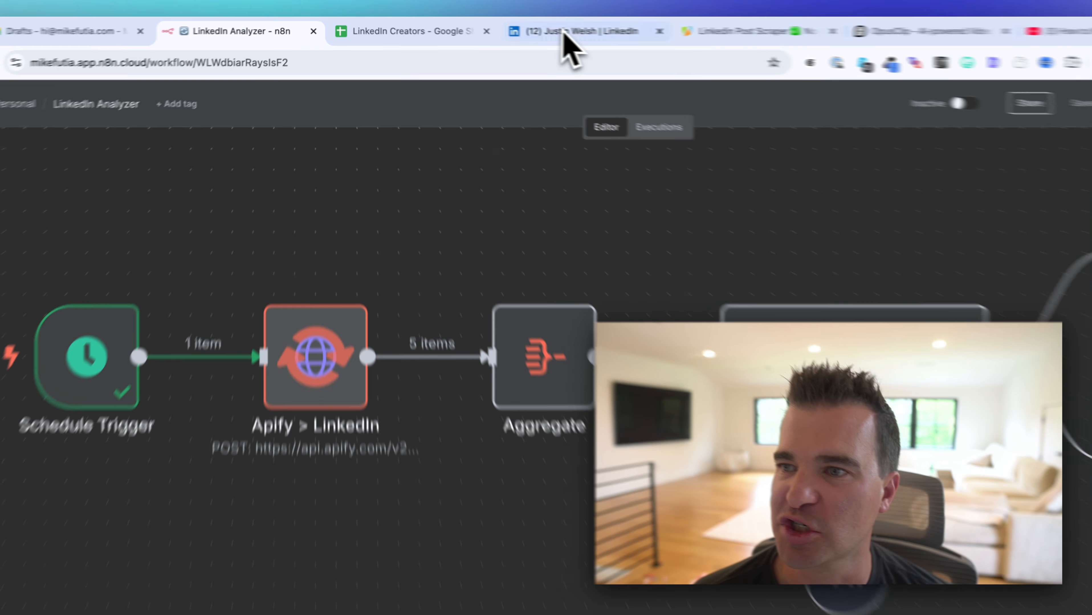
left_click(562, 32)
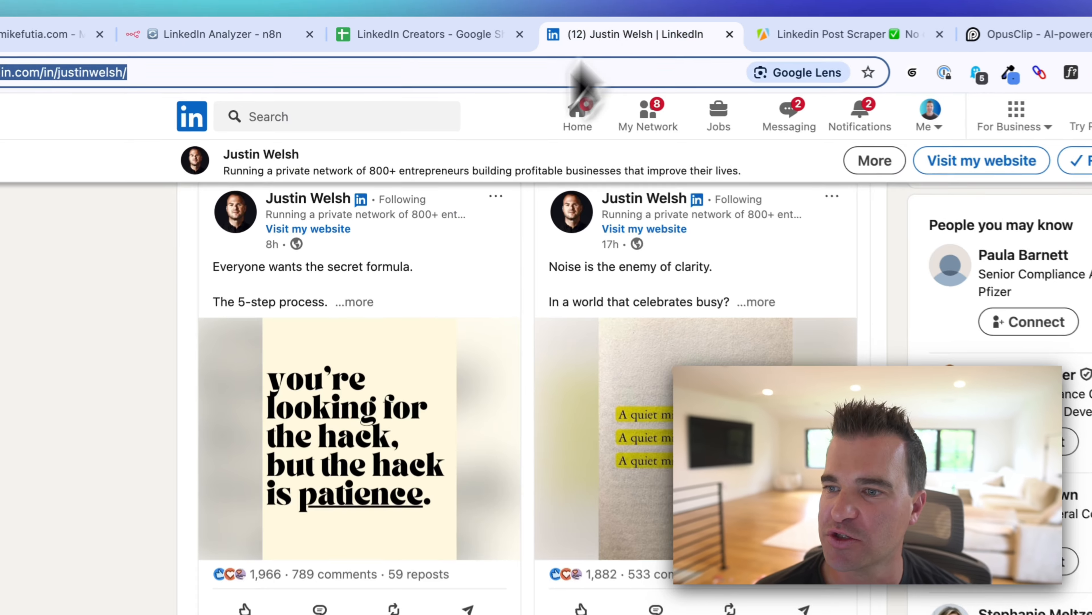
scroll(518, 241, "up", 12)
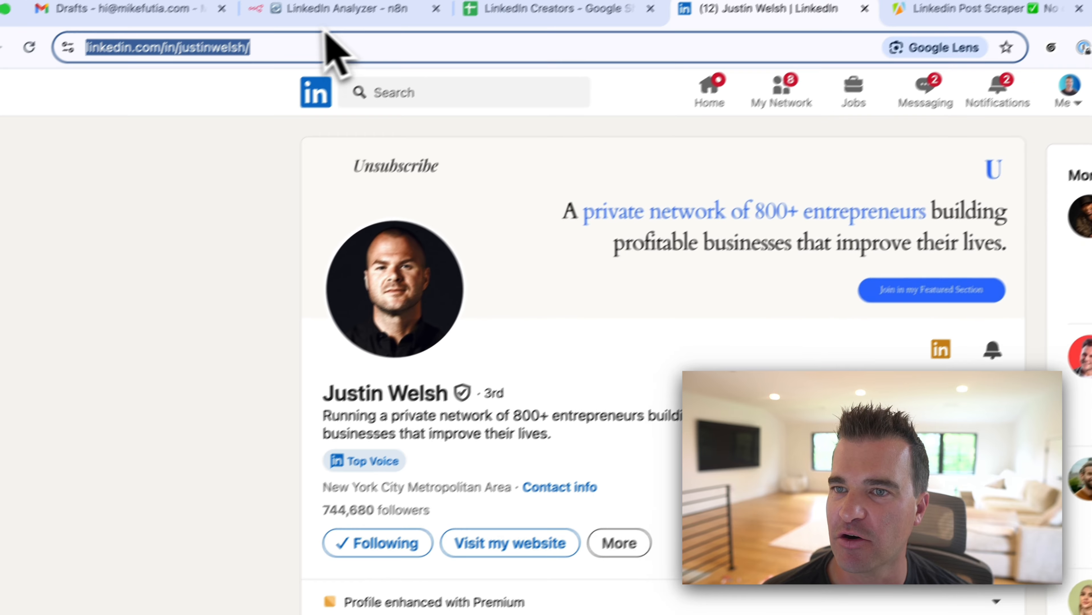
Step: Return to the LinkedIn Analyzer workflow and pan along its run toward Google Sheets
left_click(340, 11)
scroll(724, 340, "right", 10)
scroll(685, 348, "right", 1)
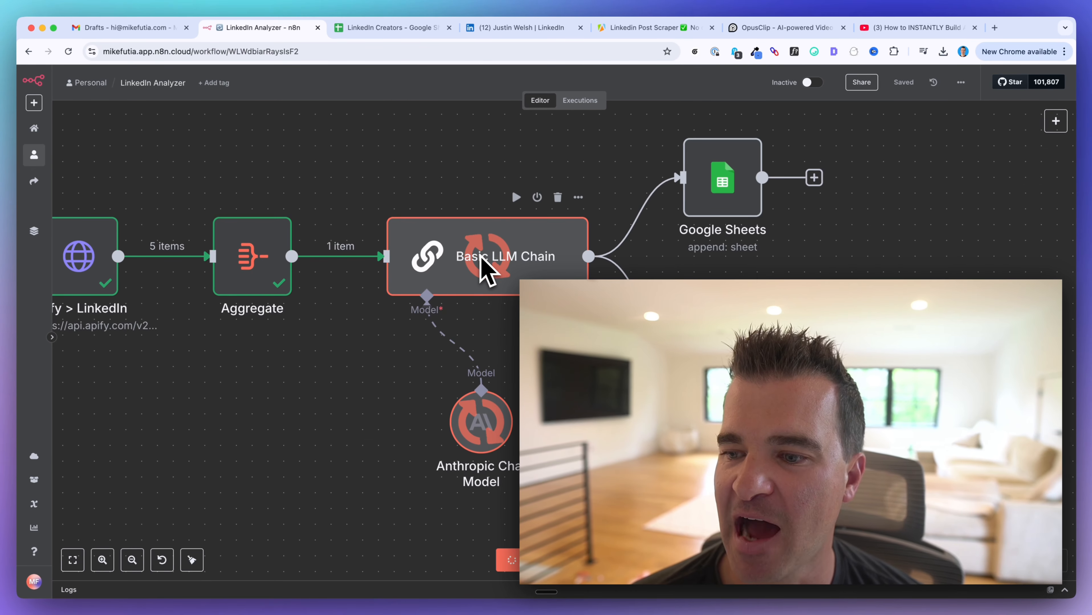
scroll(486, 276, "up", 1)
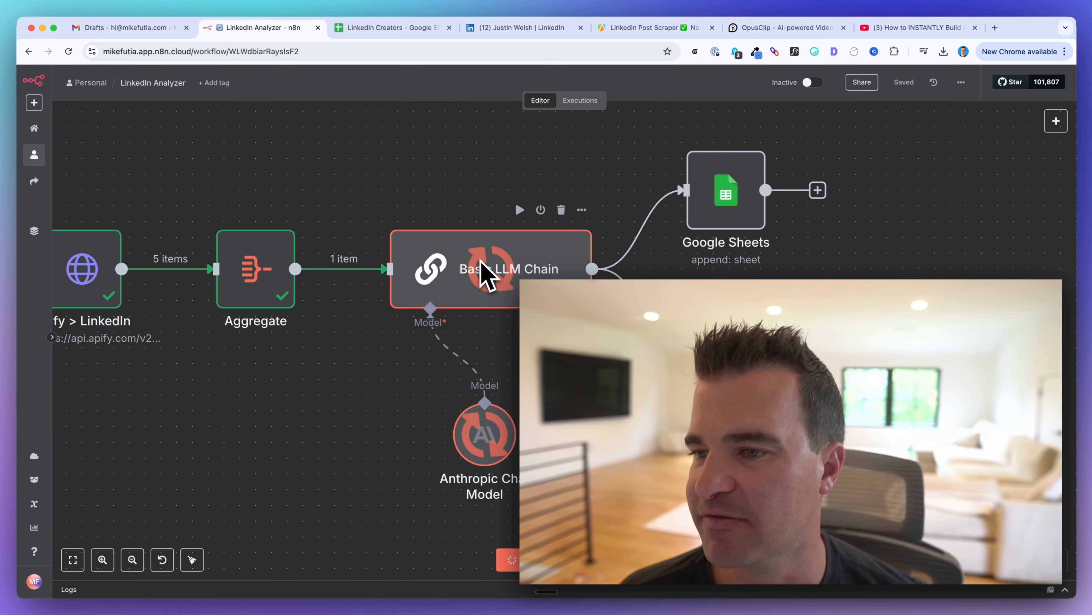
scroll(566, 255, "right", 2)
scroll(566, 255, "up", 1)
scroll(567, 254, "right", 3)
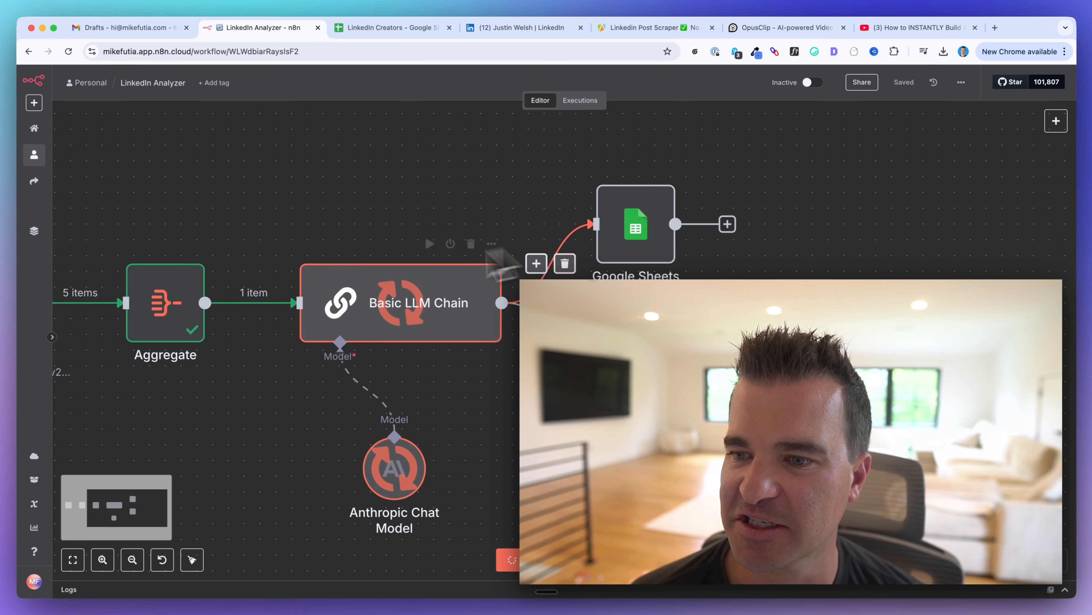
mouse_move(638, 225)
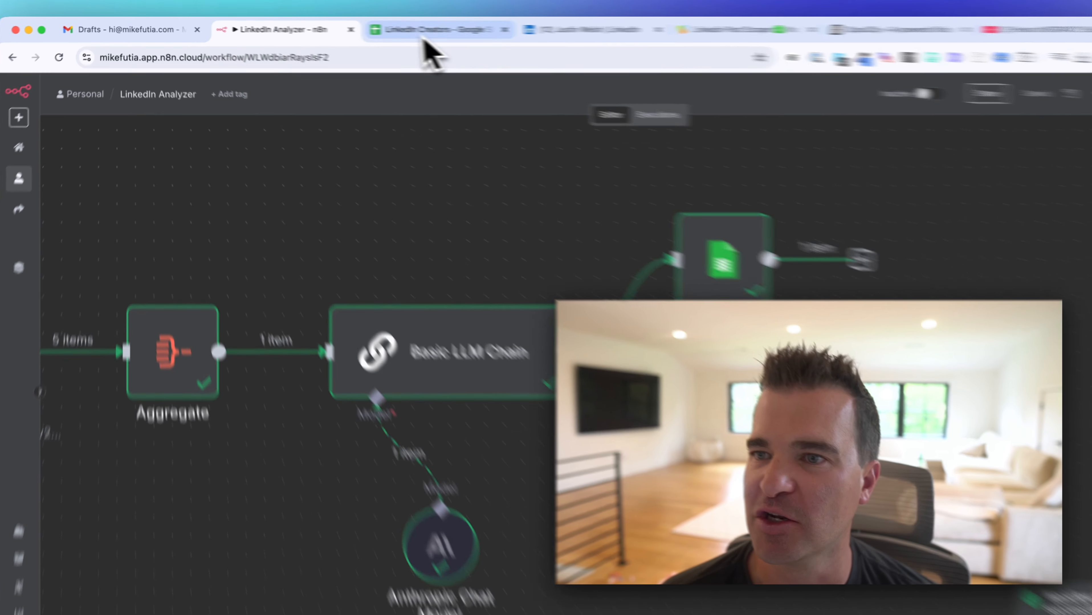
left_click(424, 34)
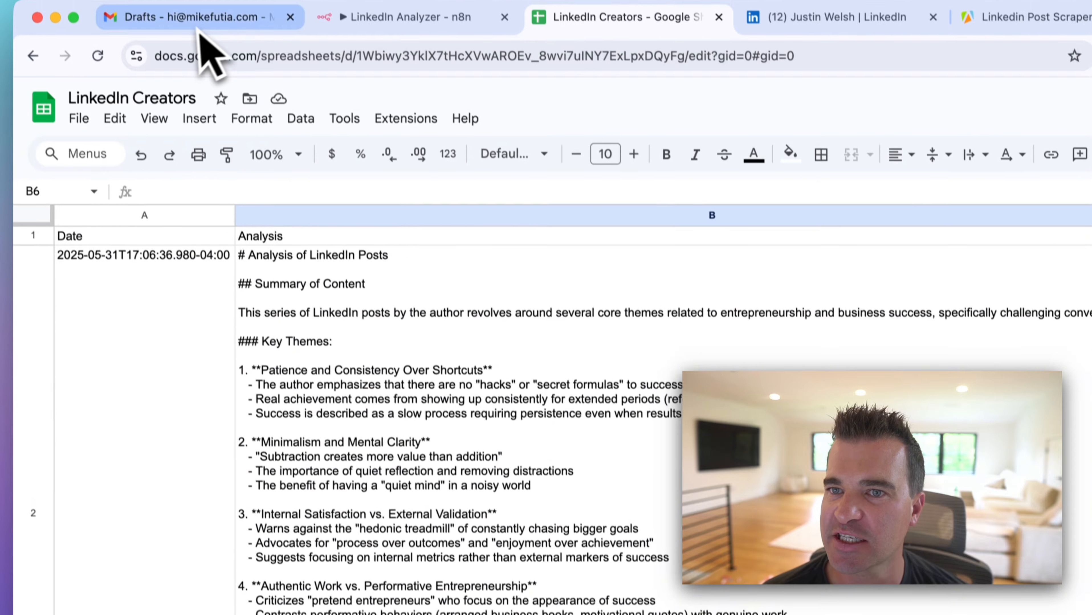
left_click(199, 26)
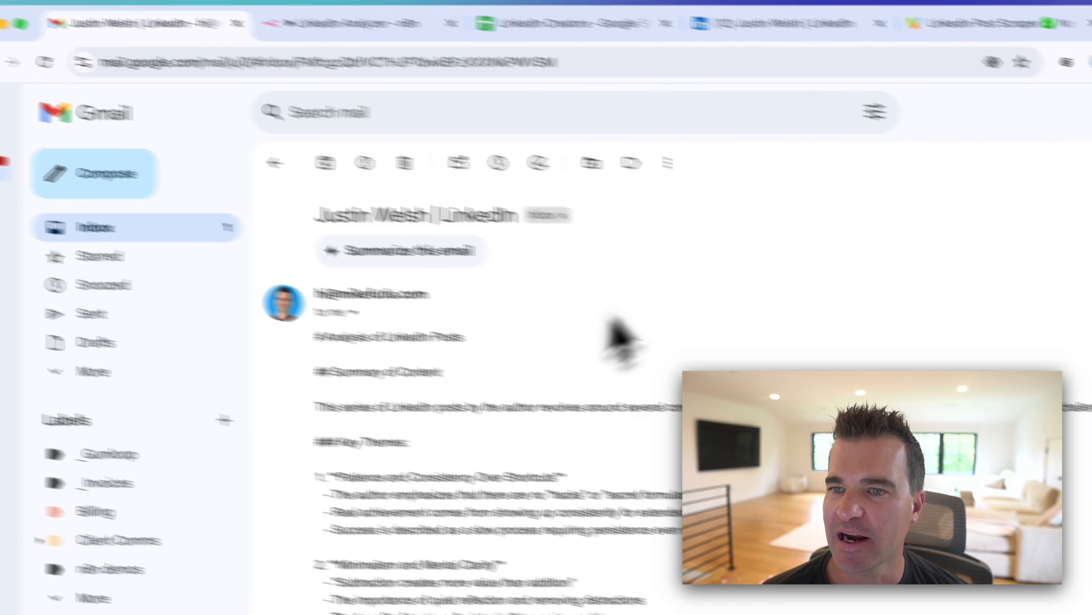
scroll(474, 306, "down", 5)
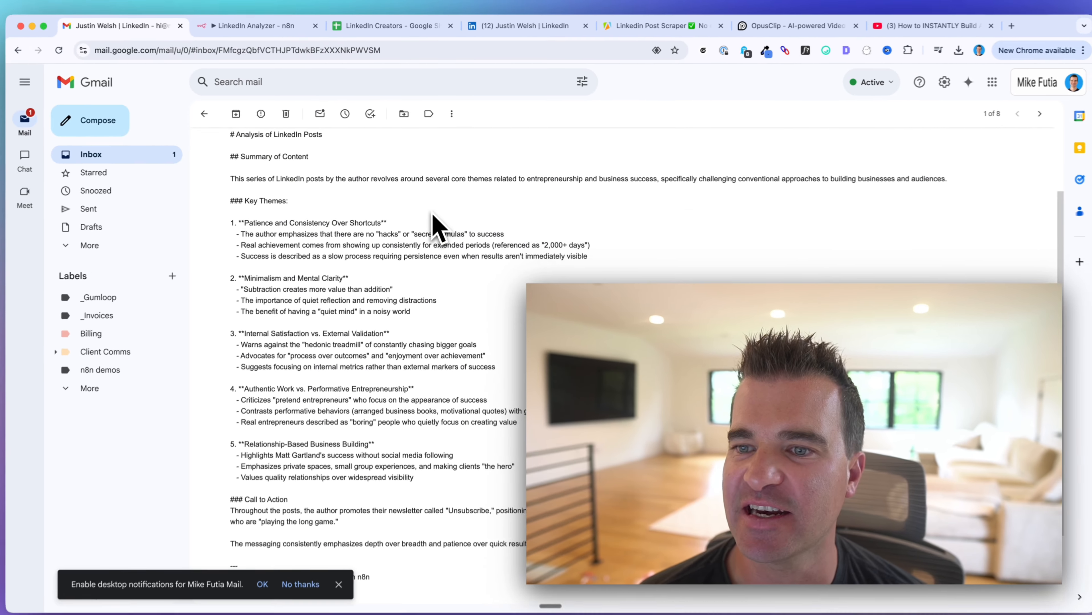
scroll(446, 351, "down", 3)
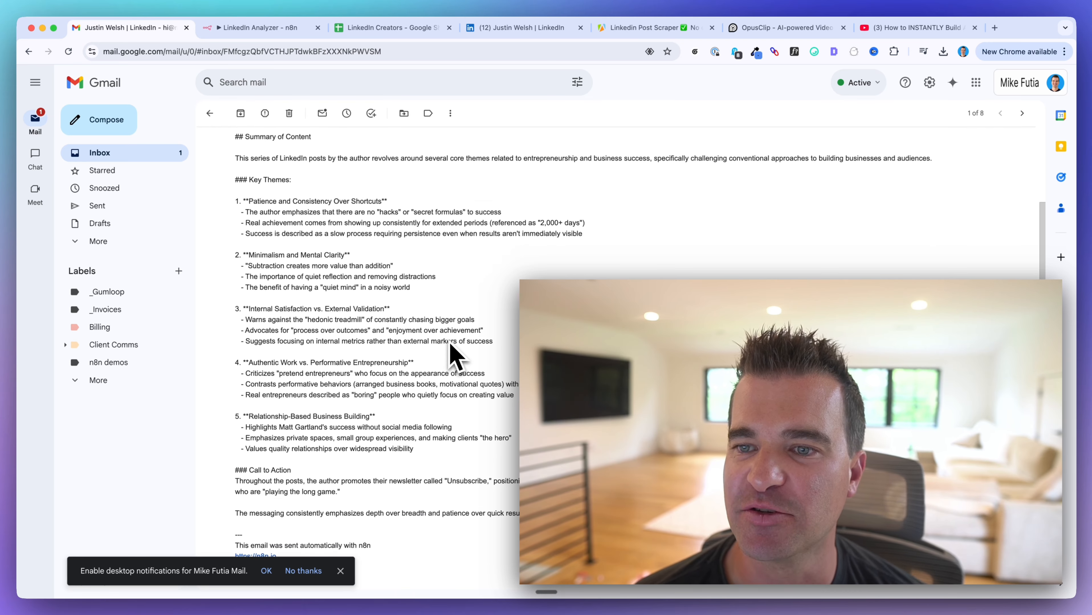
scroll(450, 354, "up", 10)
Step: Return to the LinkedIn Analyzer workflow and pan across its canvas
left_click(258, 28)
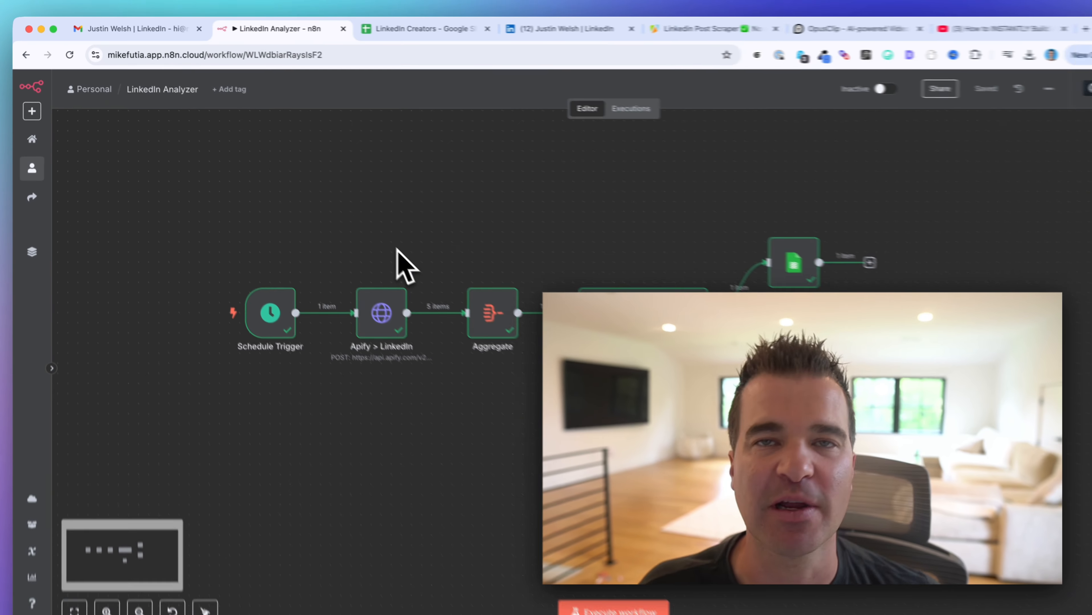
scroll(478, 232, "up", 3)
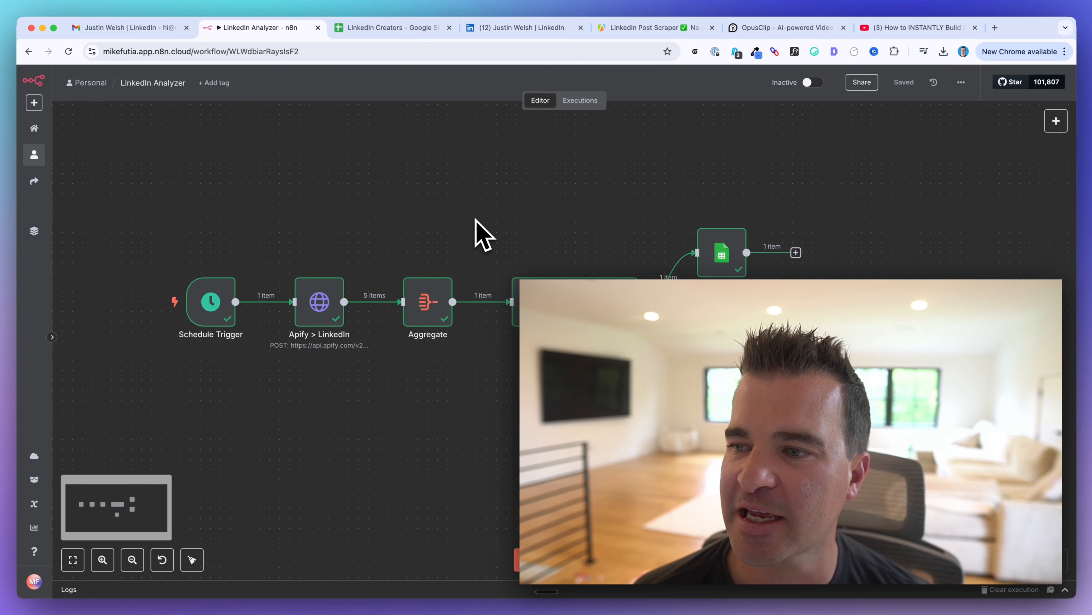
scroll(475, 219, "right", 1)
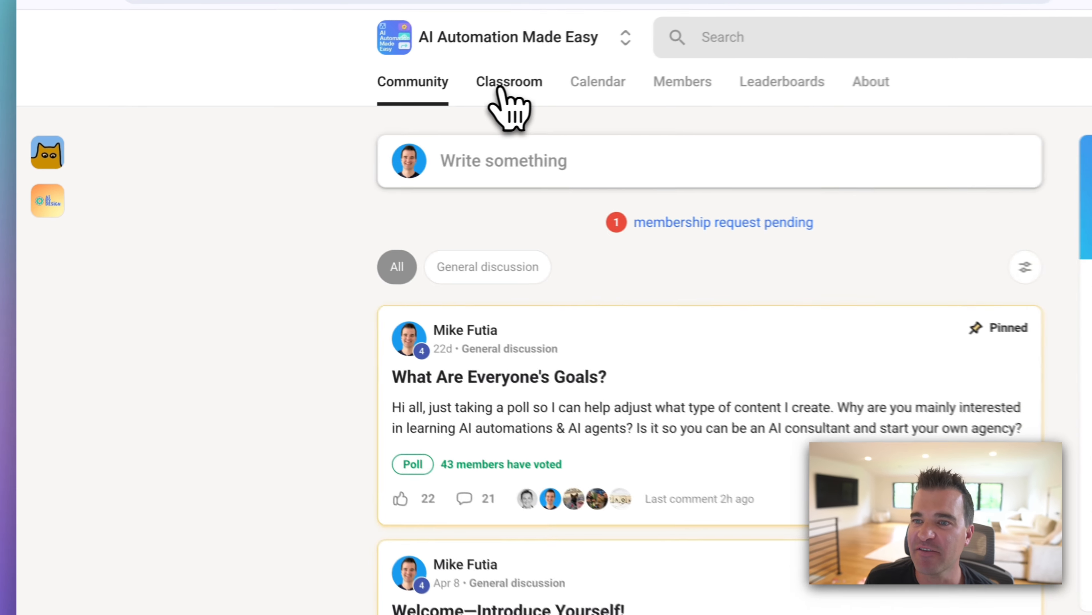
Step: Open the 'I Built a Google Scraping AI Agent in 10 Minutes' lesson, then return to Community
left_click(331, 111)
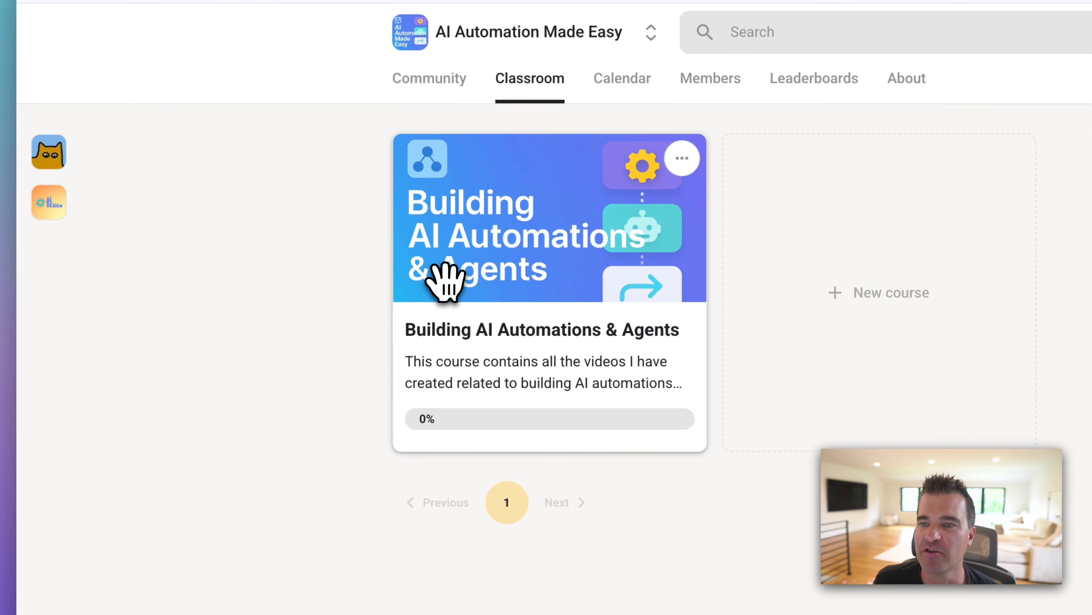
left_click(405, 384)
scroll(331, 244, "down", 15)
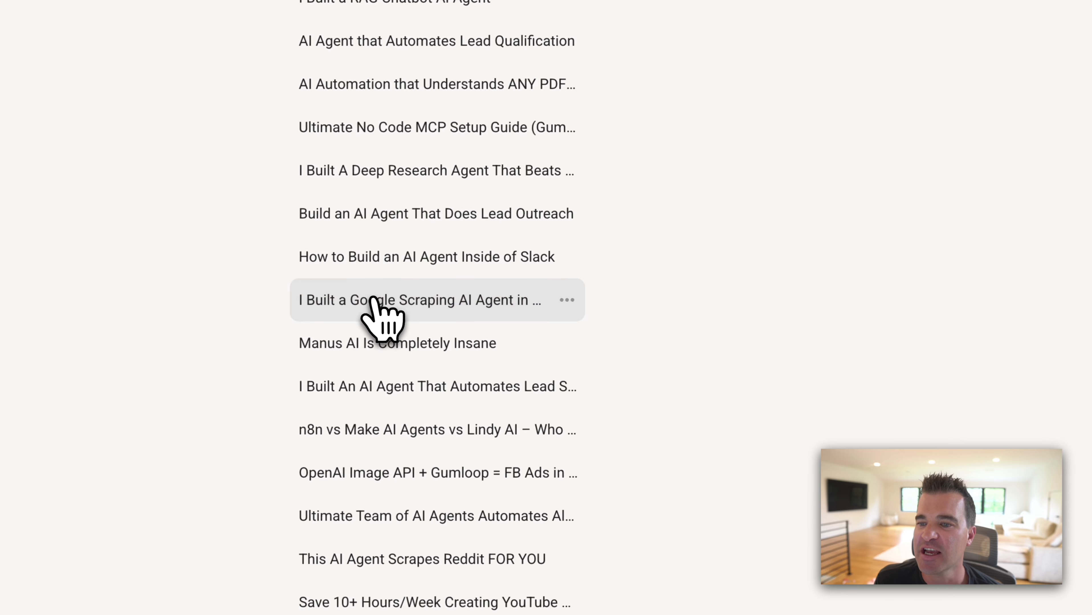
left_click(375, 301)
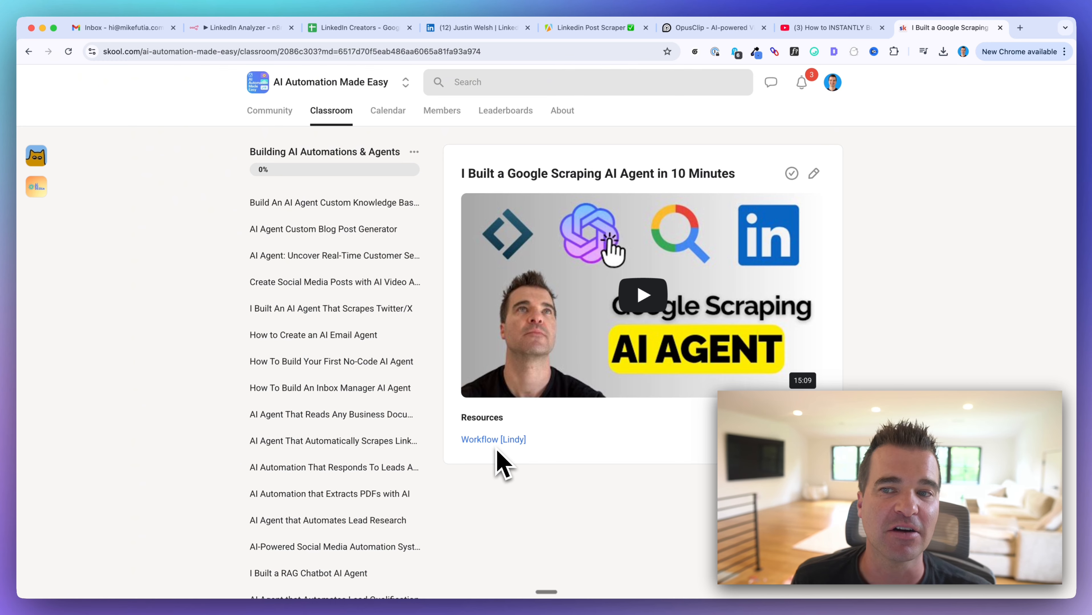
left_click(269, 110)
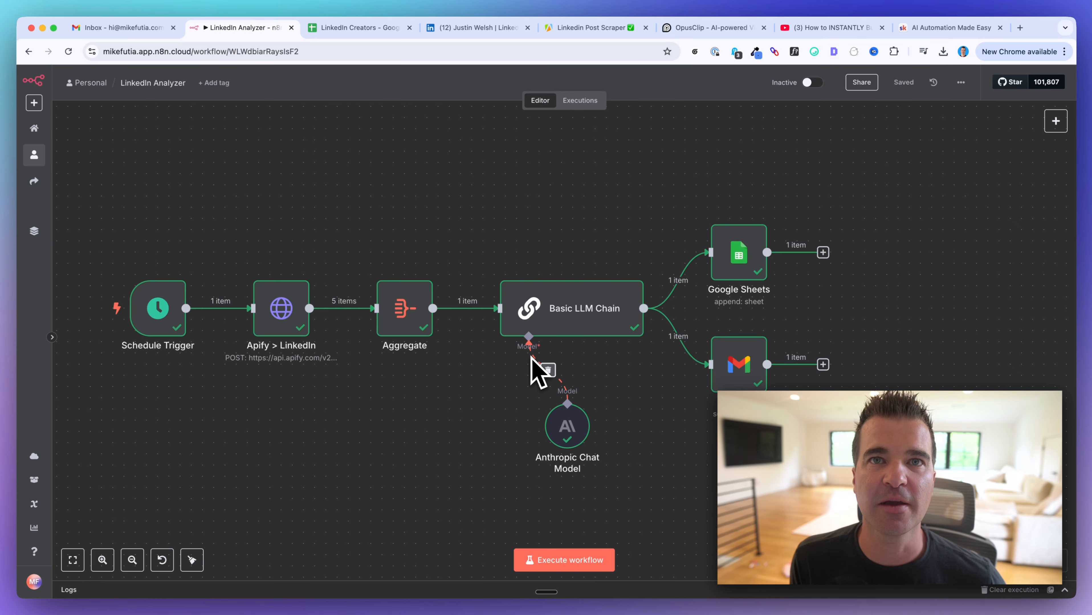
scroll(450, 358, "up", 3)
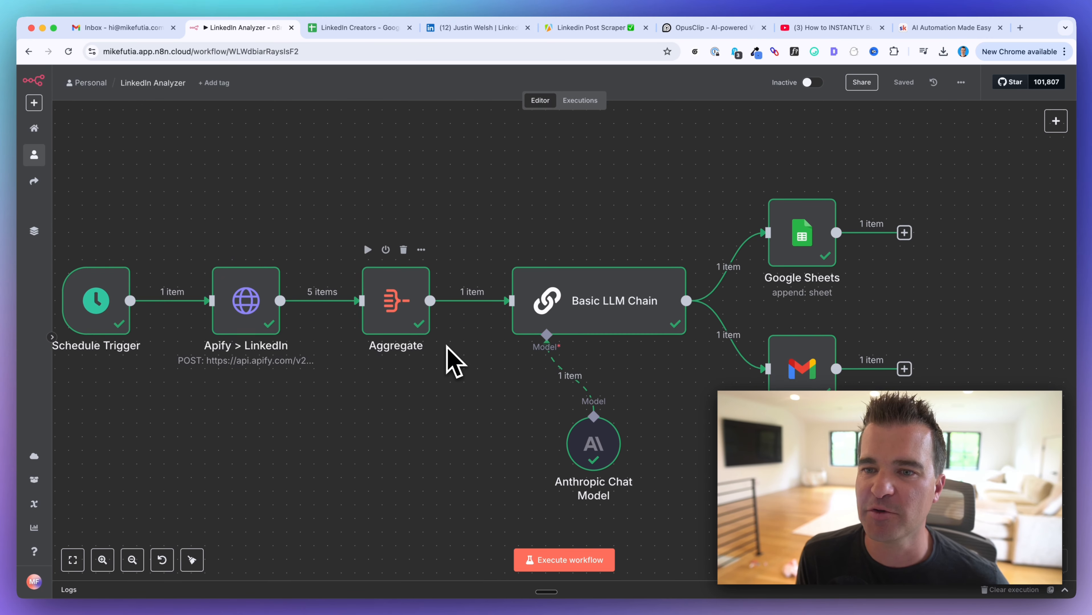
scroll(451, 358, "left", 5)
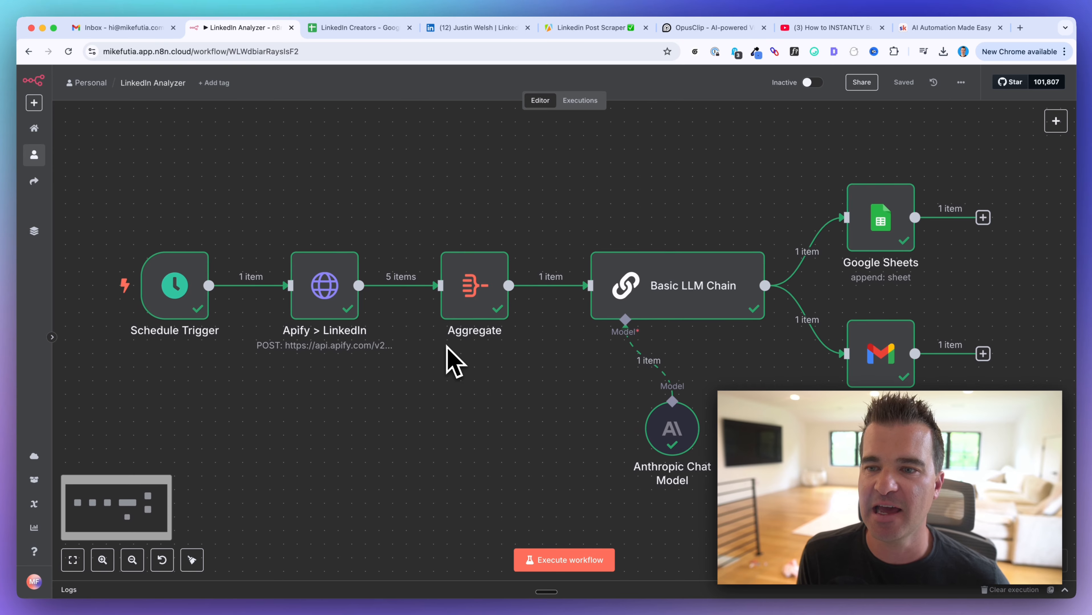
scroll(448, 360, "left", 1)
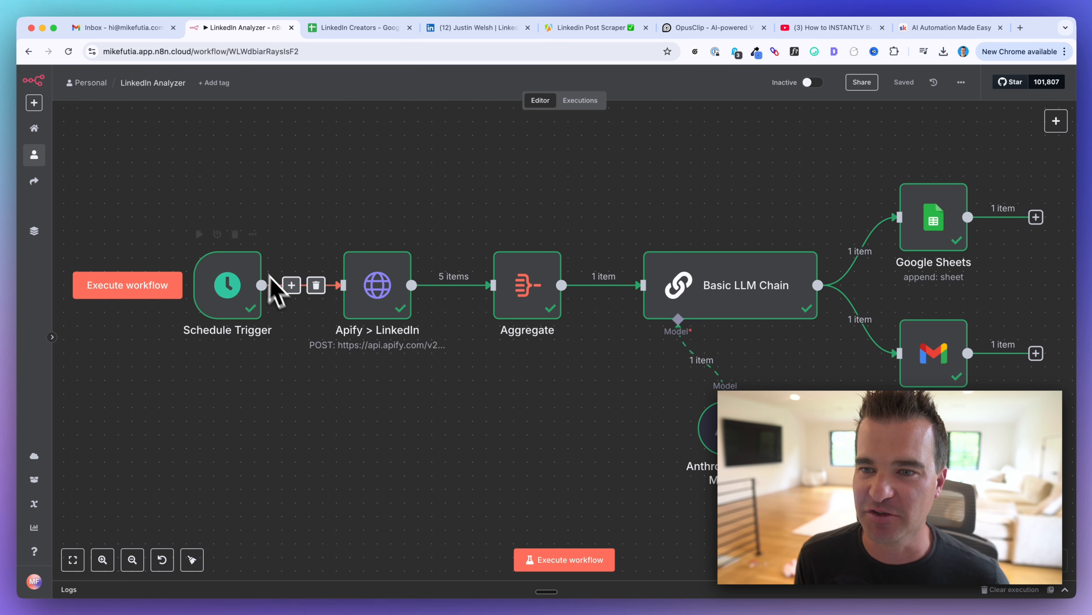
scroll(345, 227, "right", 3)
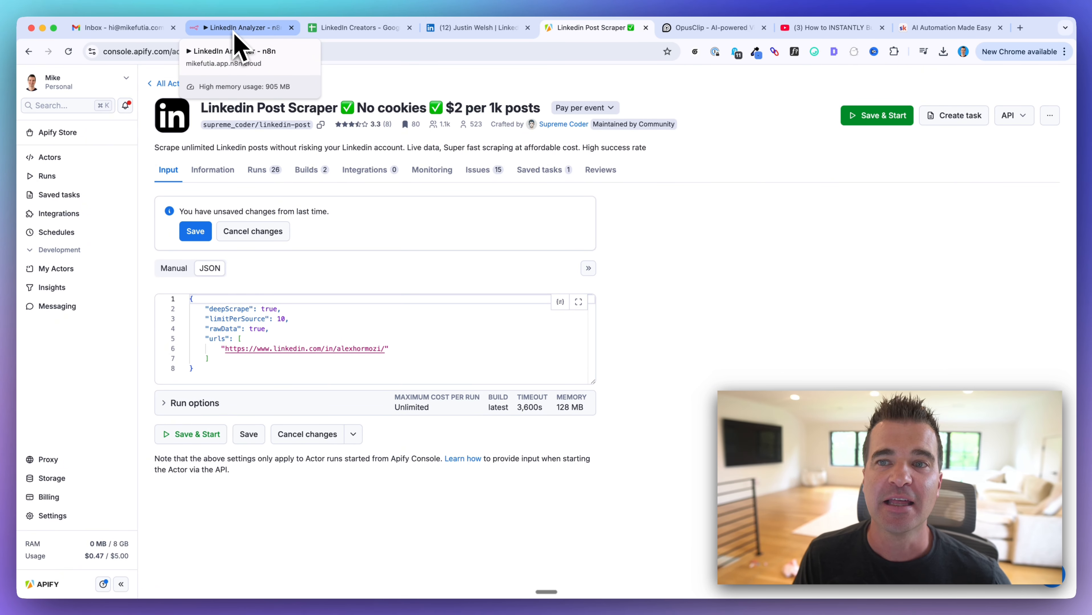
left_click(235, 34)
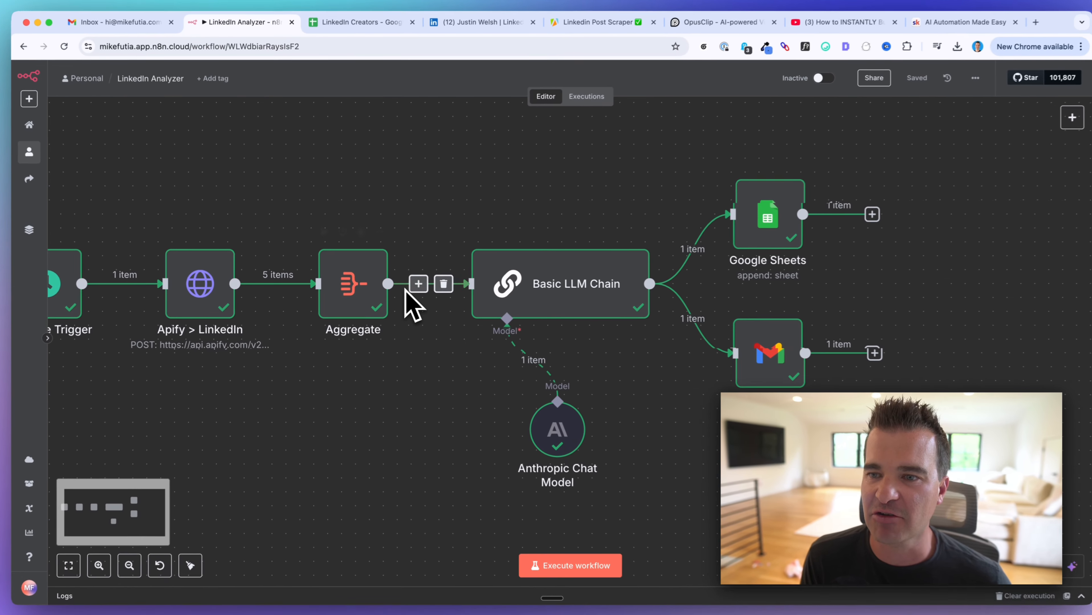
scroll(412, 307, "right", 5)
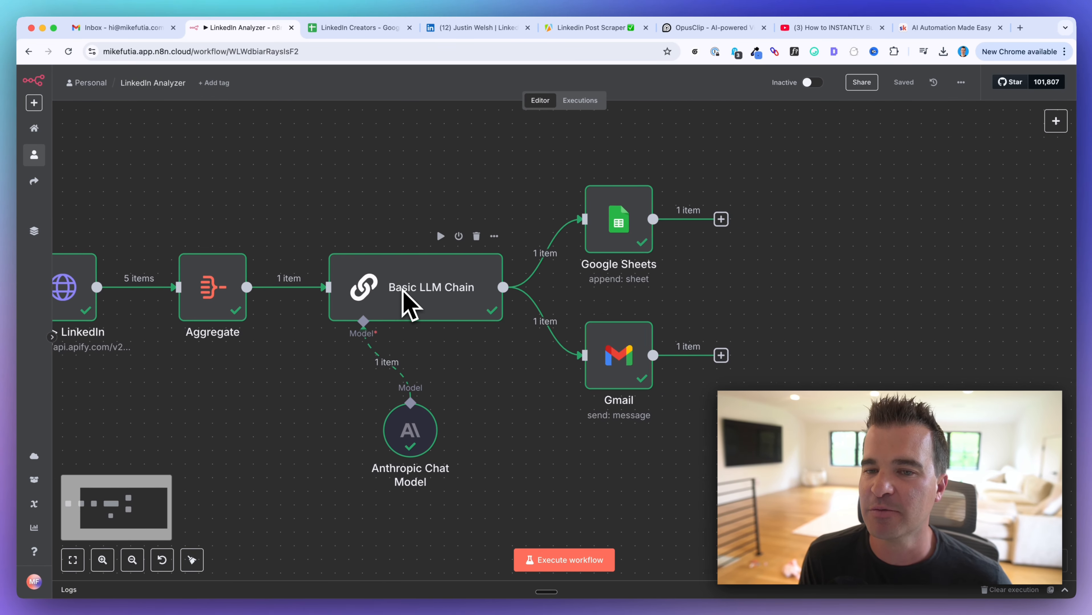
scroll(402, 289, "right", 3)
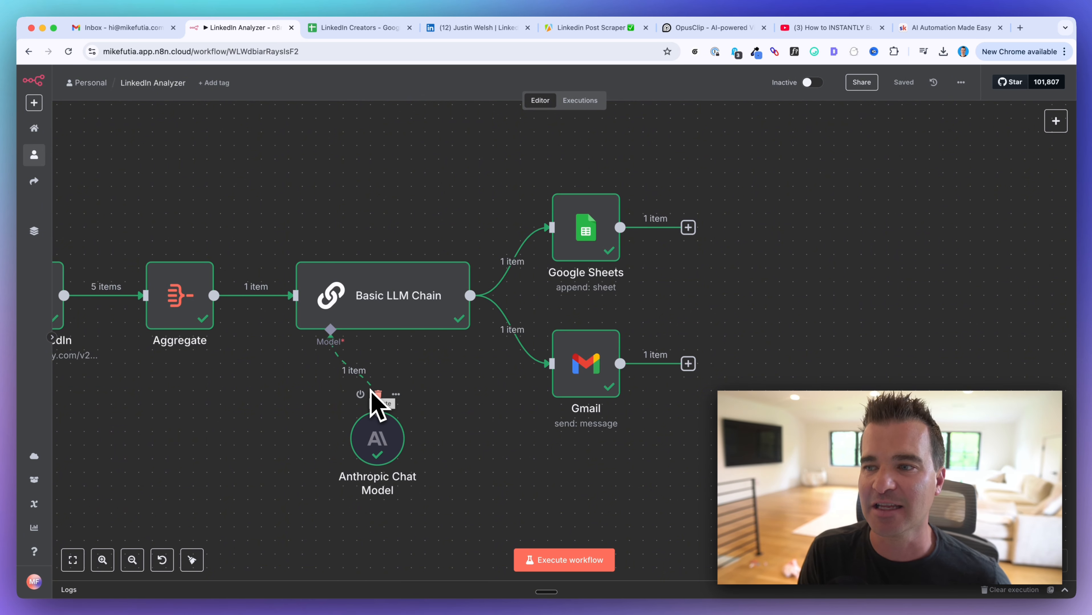
scroll(371, 391, "right", 3)
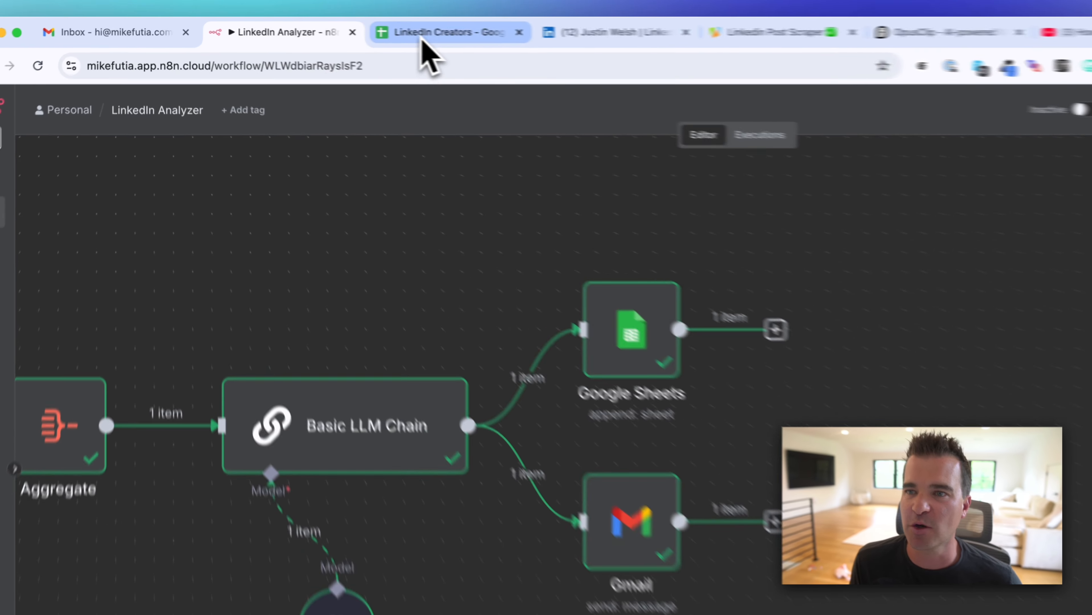
left_click(358, 27)
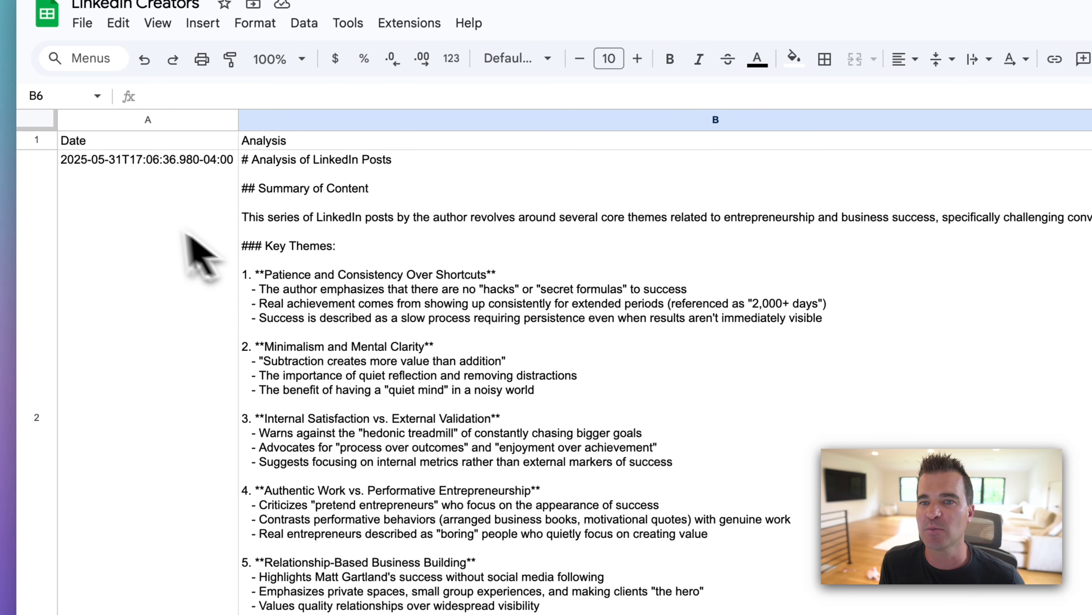
left_click(138, 229)
left_click(527, 245)
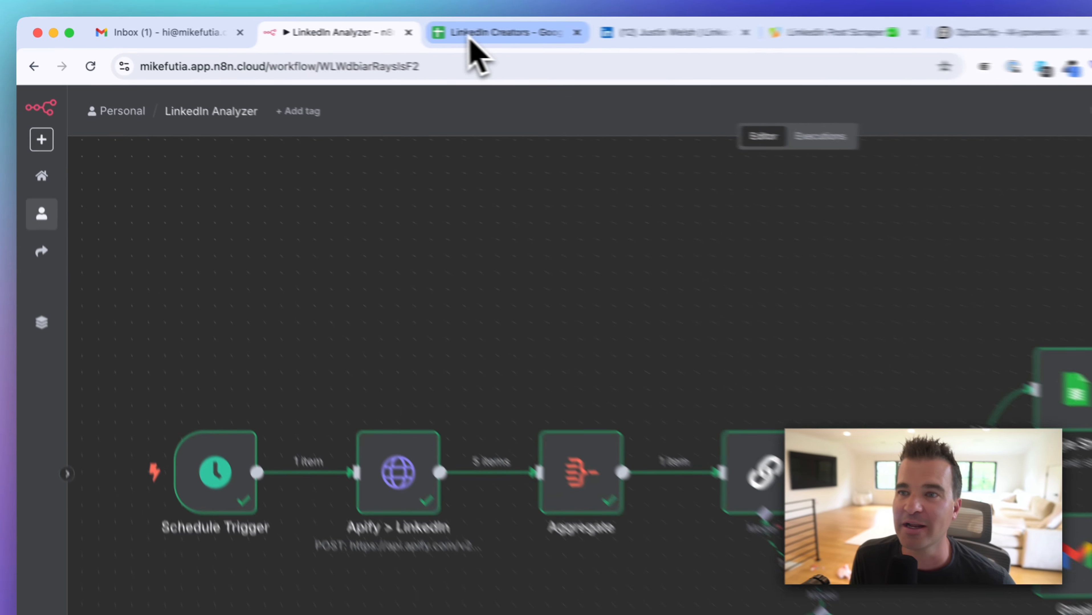
Step: Inspect the LinkedIn Creators sheet's Date and Analysis columns and their first entries
left_click(335, 29)
left_click(214, 361)
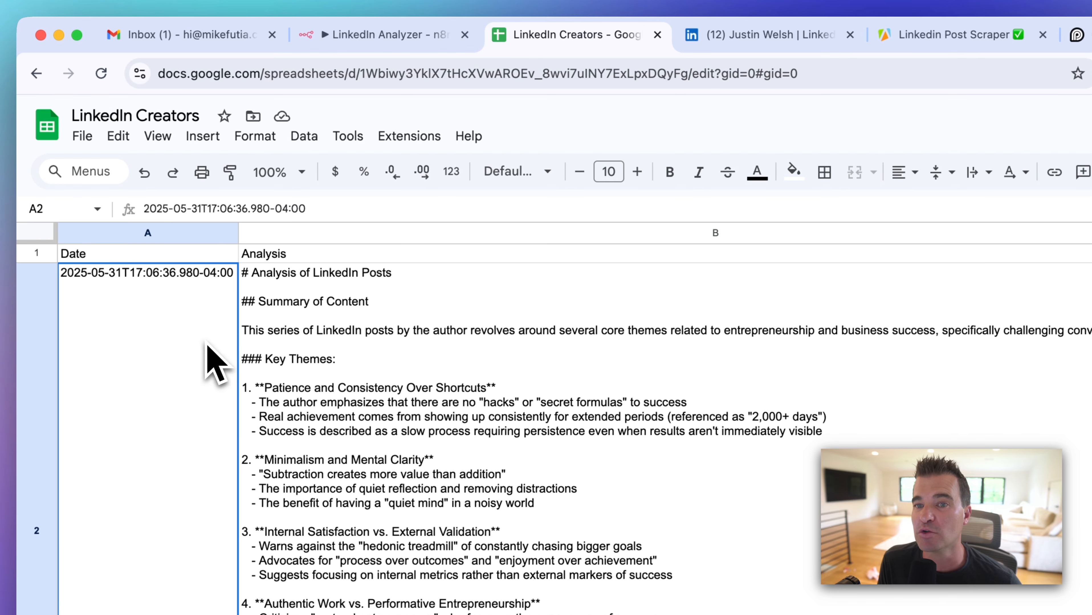
left_click(171, 255)
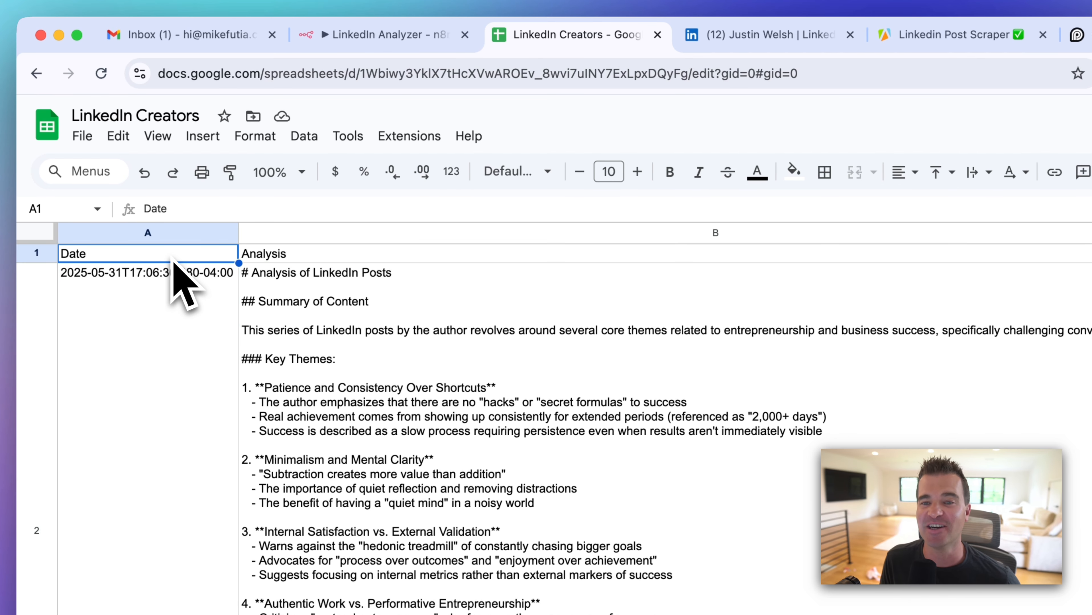
left_click(175, 358)
left_click(296, 257)
left_click(328, 416)
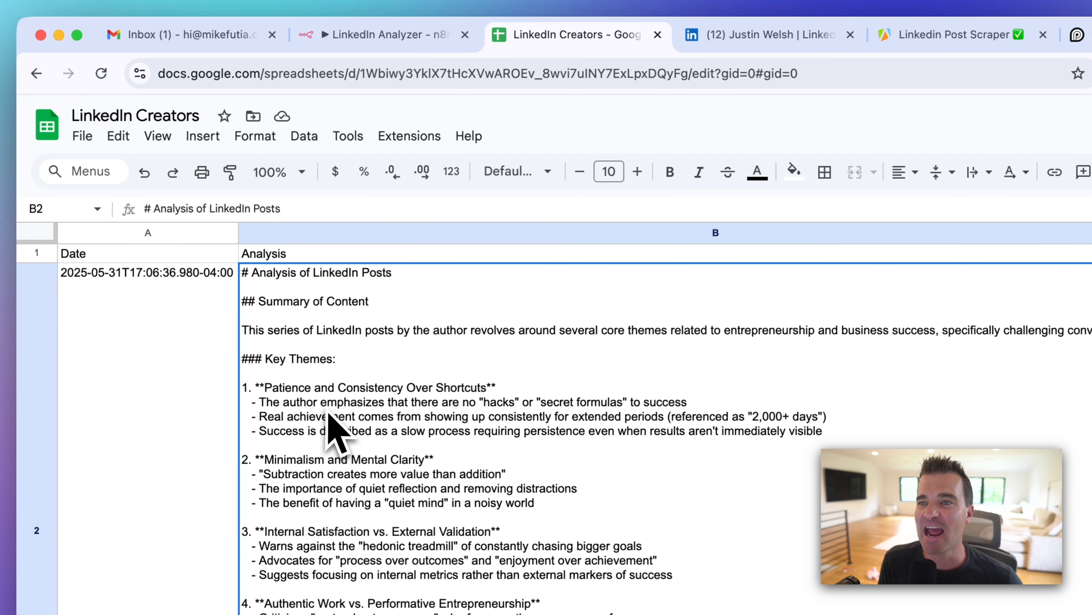
Step: Check the Apify LinkedIn post scraper page, then return to the LinkedIn Analyzer workflow
left_click(340, 35)
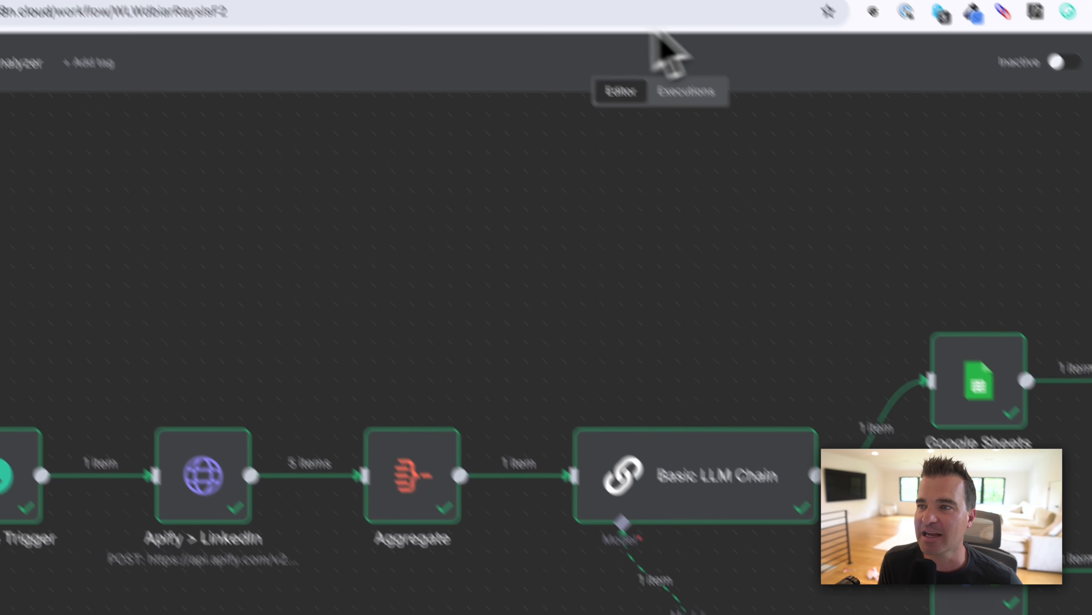
left_click(638, 49)
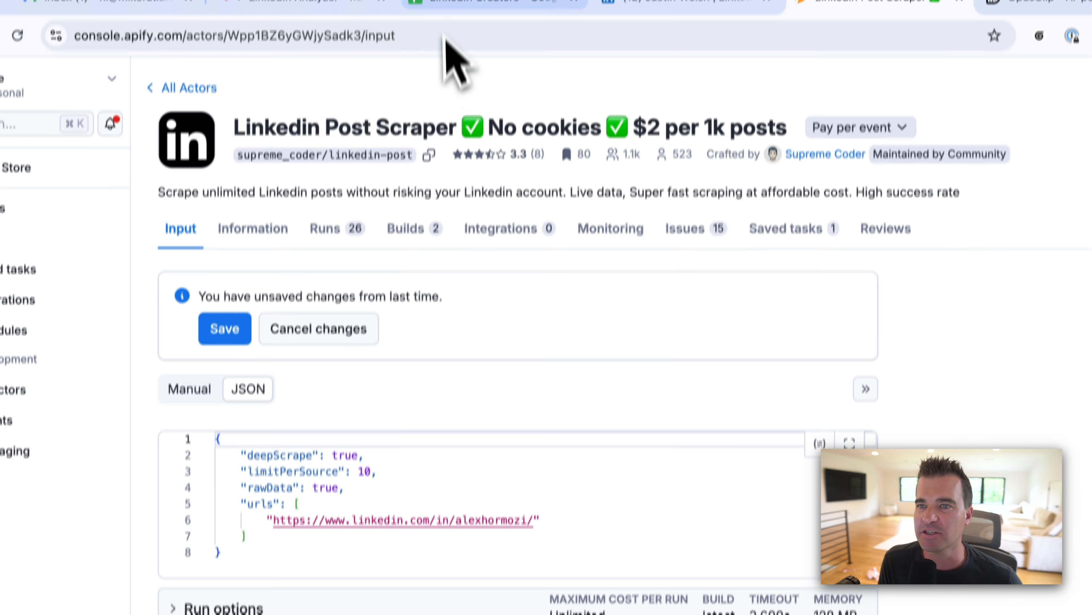
left_click(310, 4)
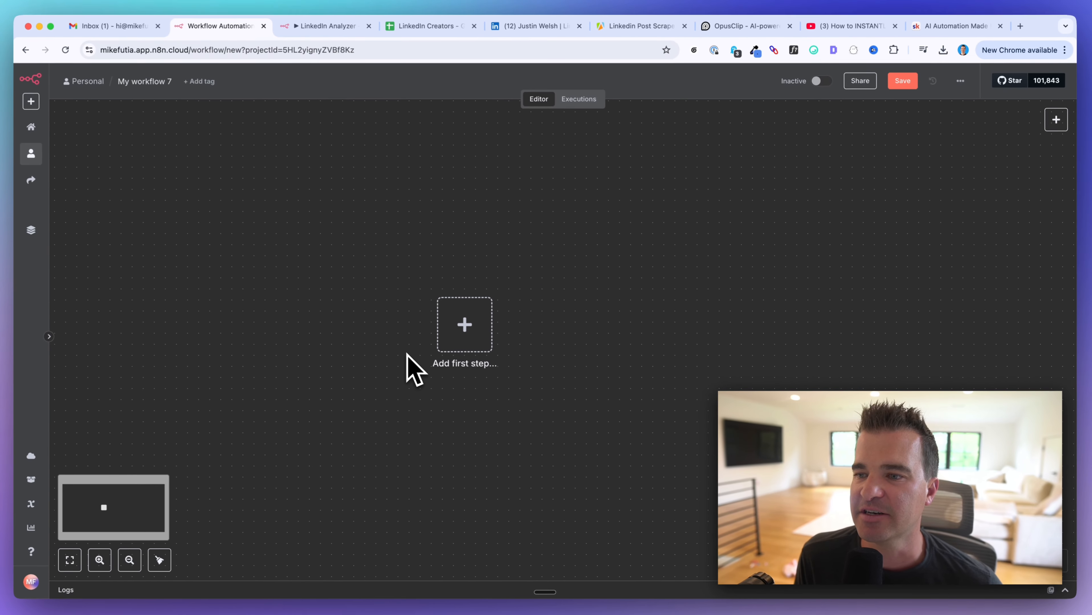
scroll(406, 353, "right", 1)
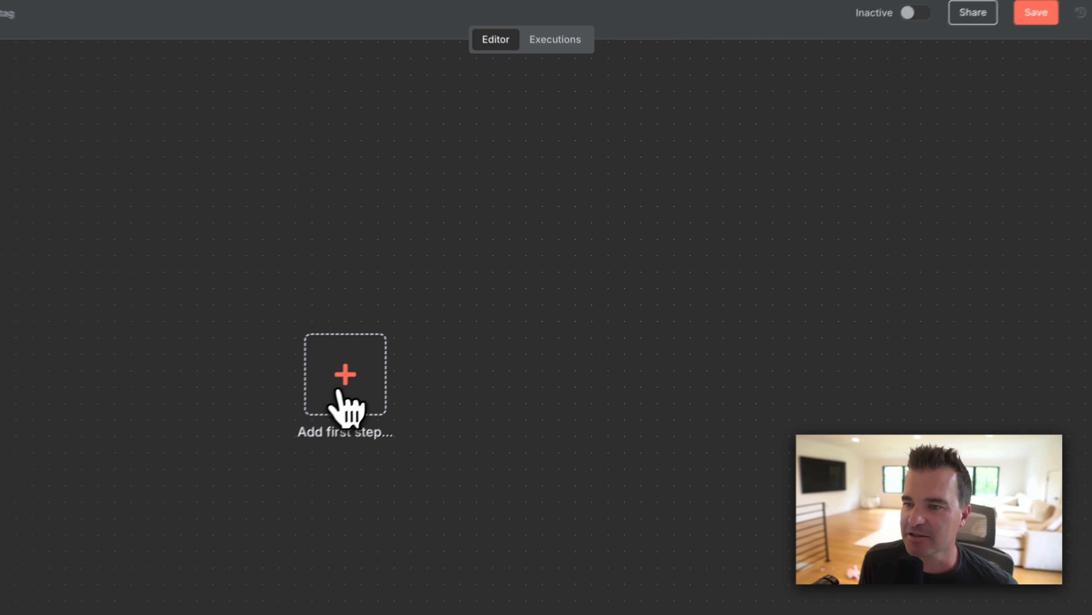
Step: Add a Schedule Trigger as first step, firing every 7 days at 9am
left_click(441, 328)
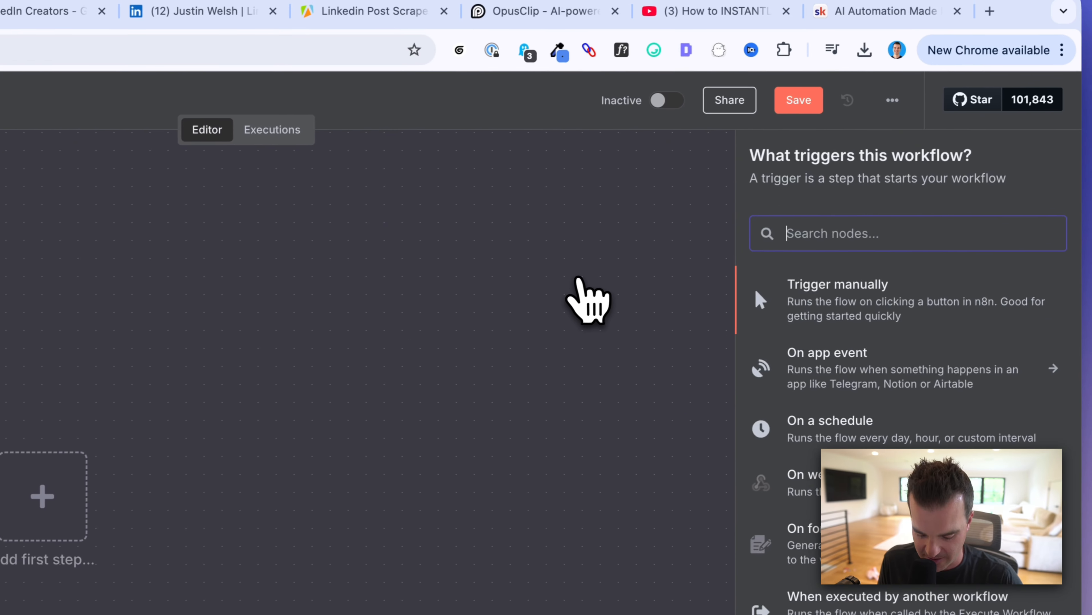
type("schedule")
left_click(819, 297)
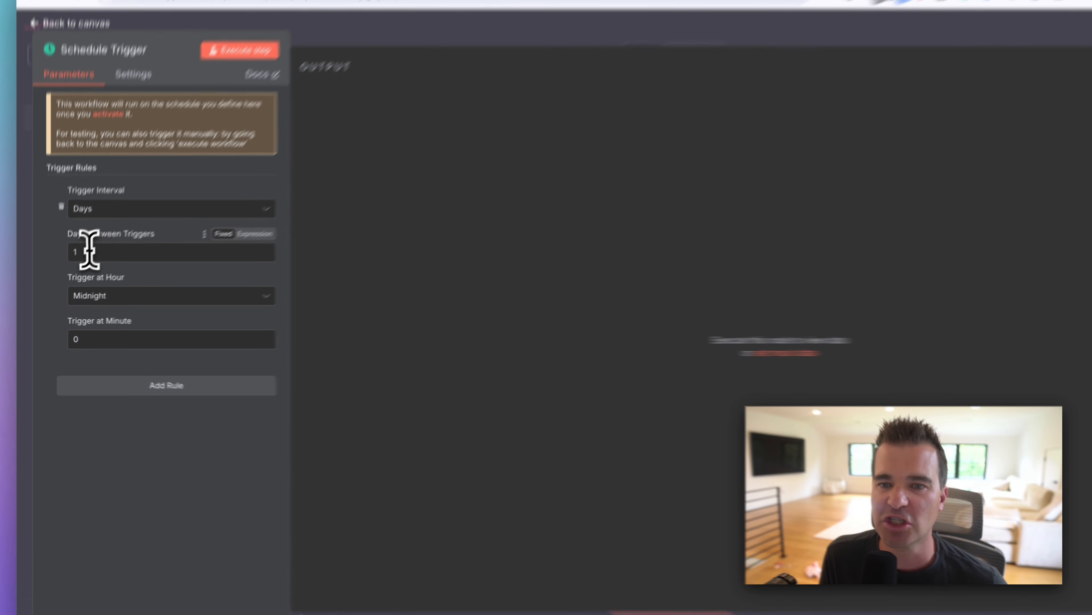
left_click(77, 266)
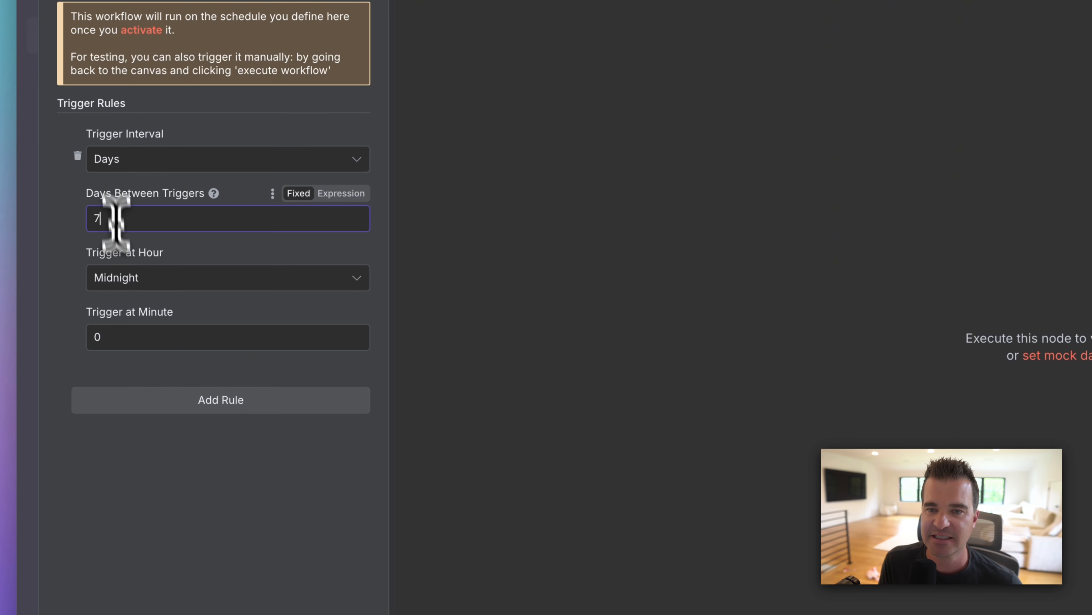
left_click(174, 284)
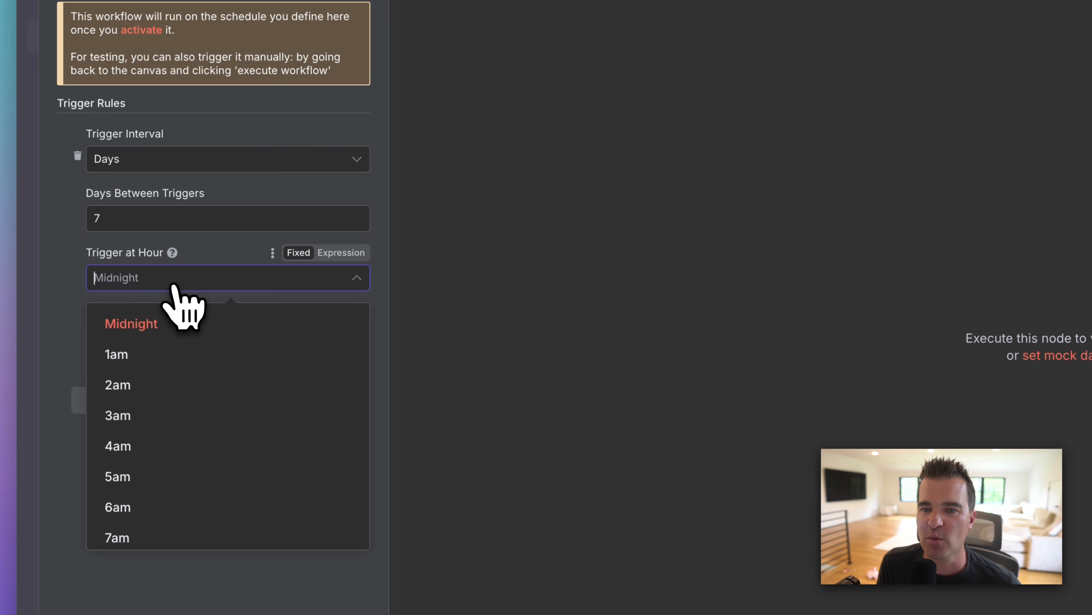
scroll(183, 387, "down", 3)
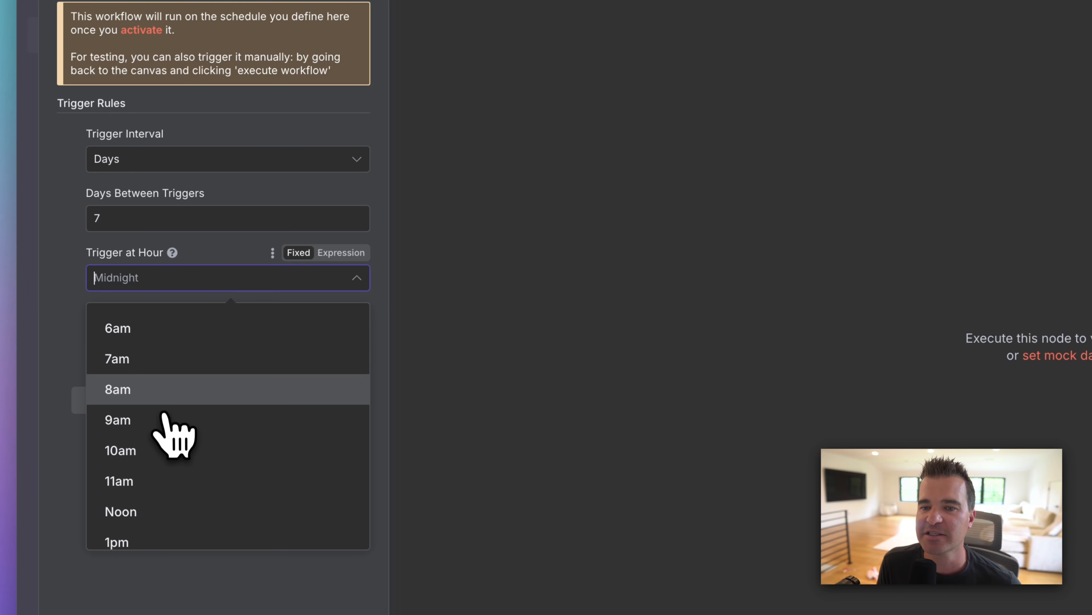
left_click(164, 416)
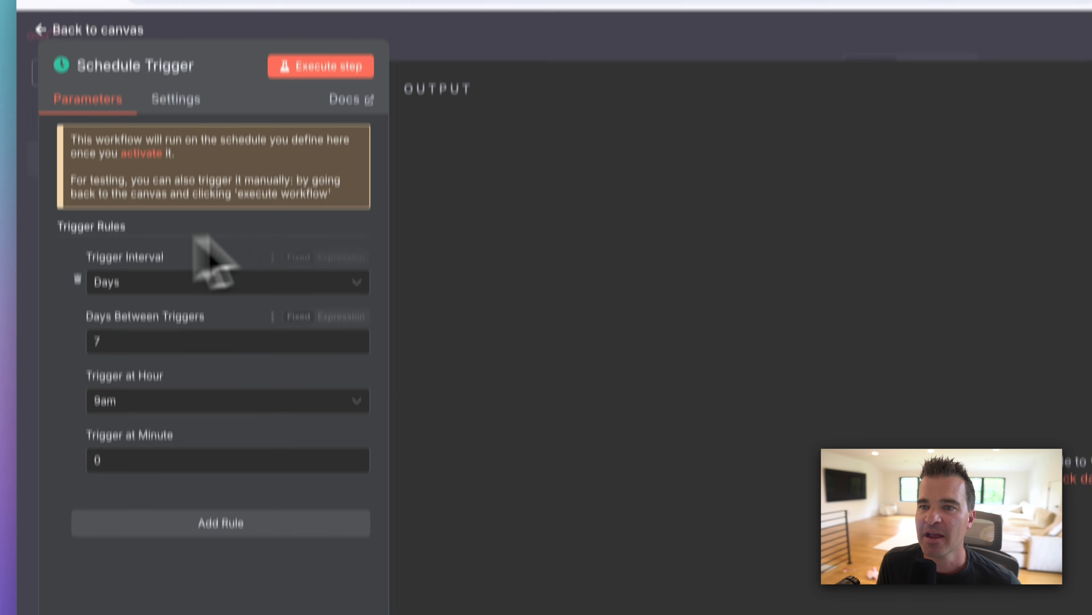
left_click(536, 44)
scroll(638, 372, "right", 1)
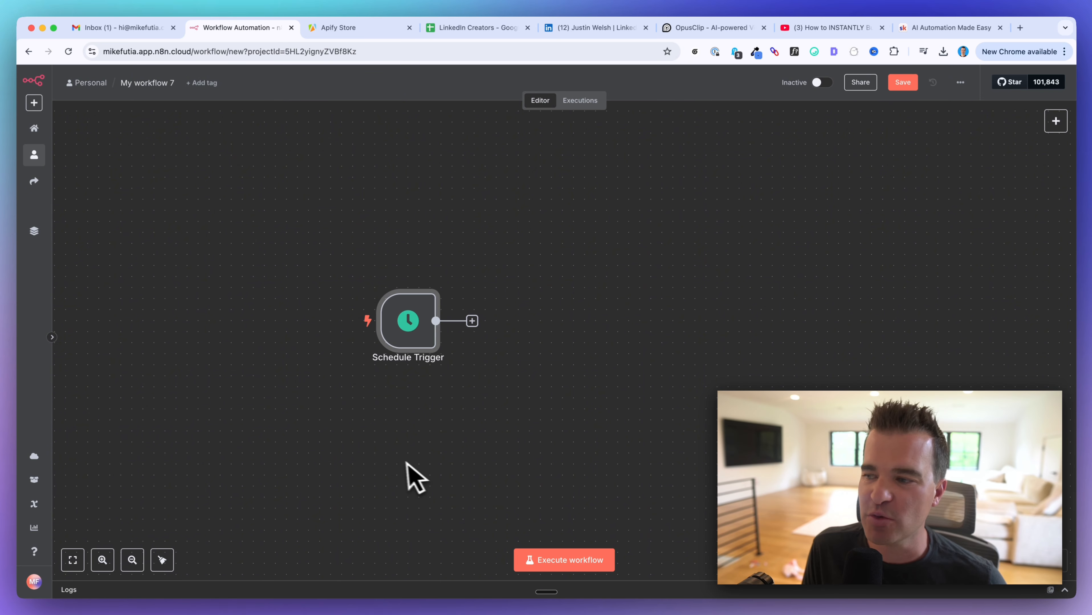
scroll(405, 476, "right", 3)
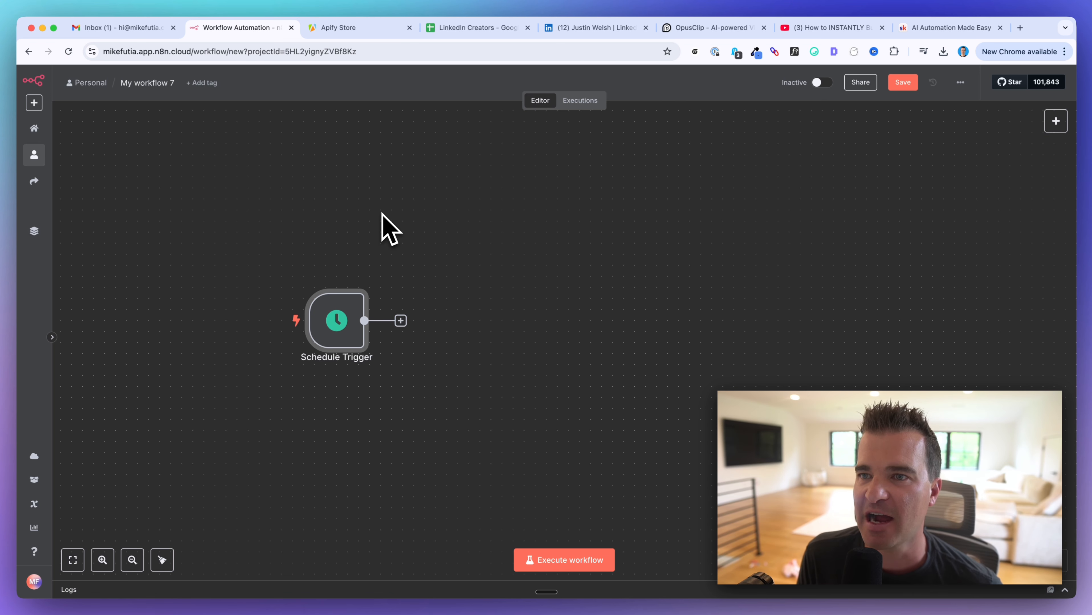
Step: Switch to the Apify Store
left_click(352, 35)
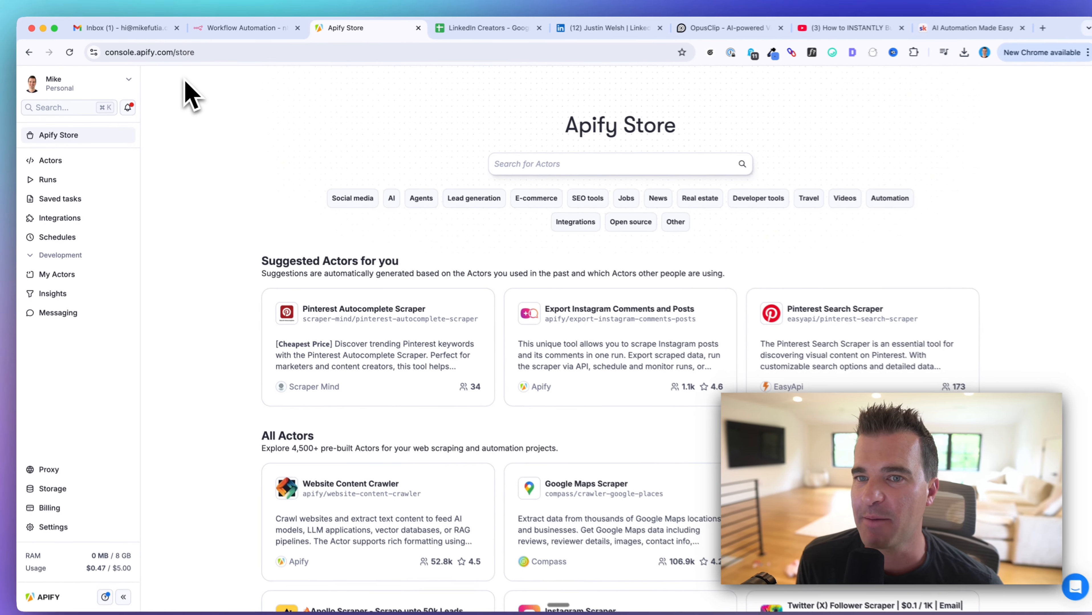
Step: Search the store for 'linkedin post' and open the Linkedin Post Scraper actor
left_click(809, 252)
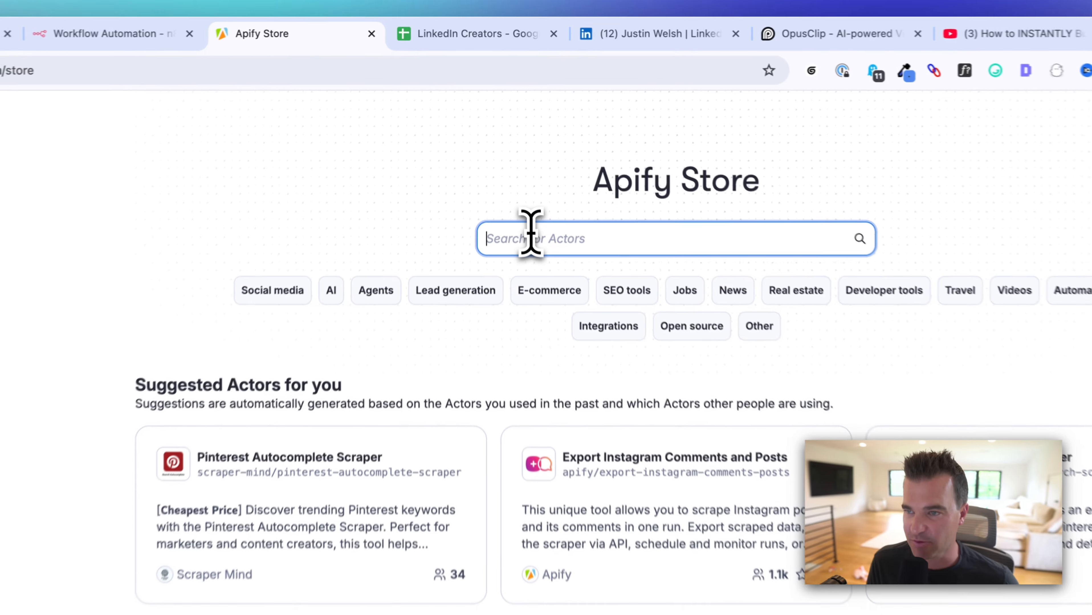
type("linkedin")
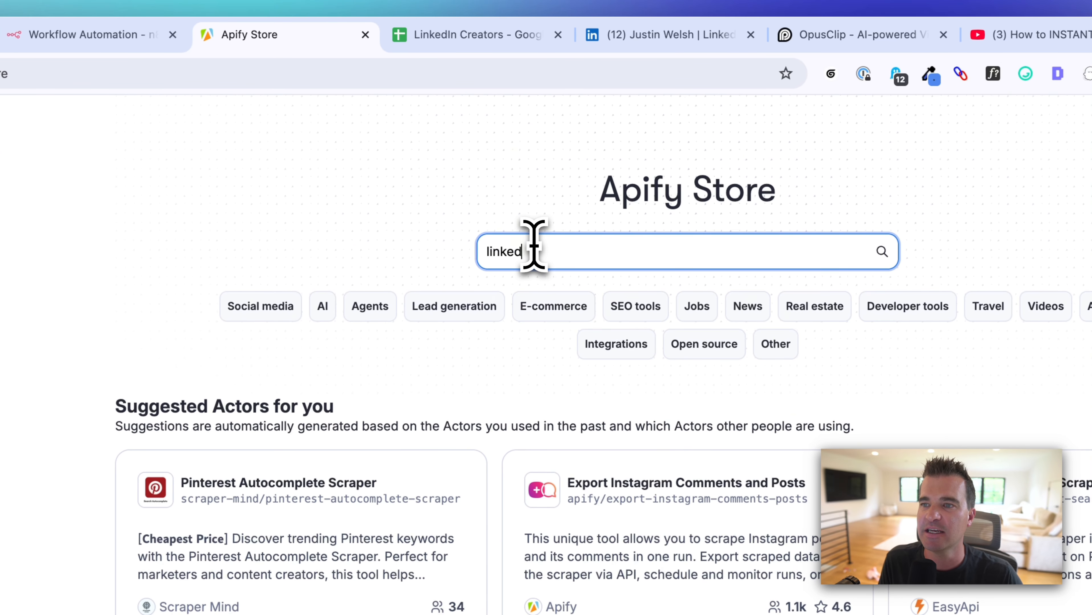
key("Return")
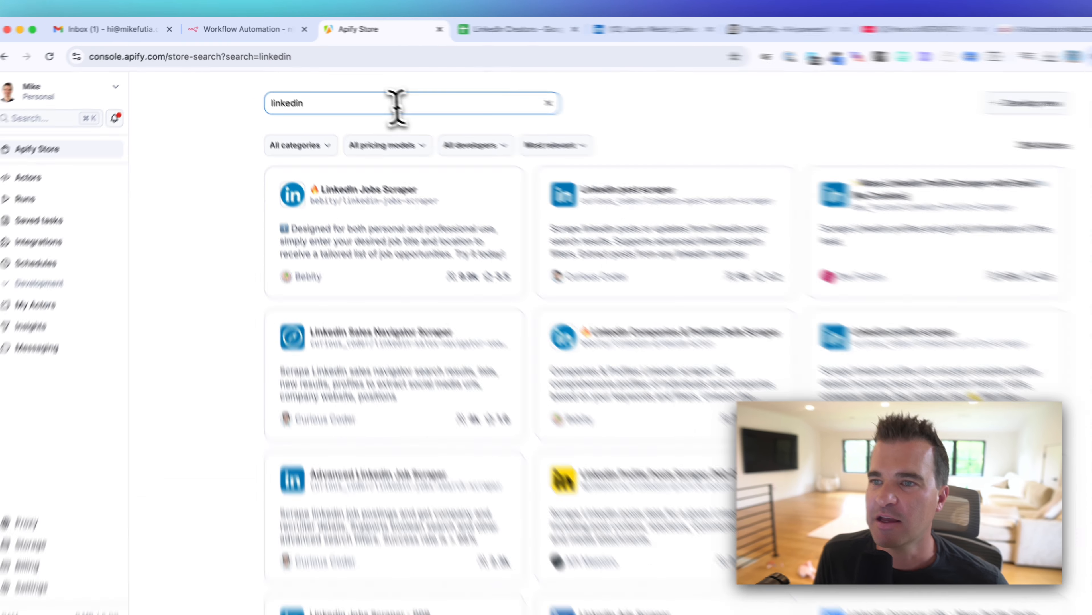
left_click(369, 93)
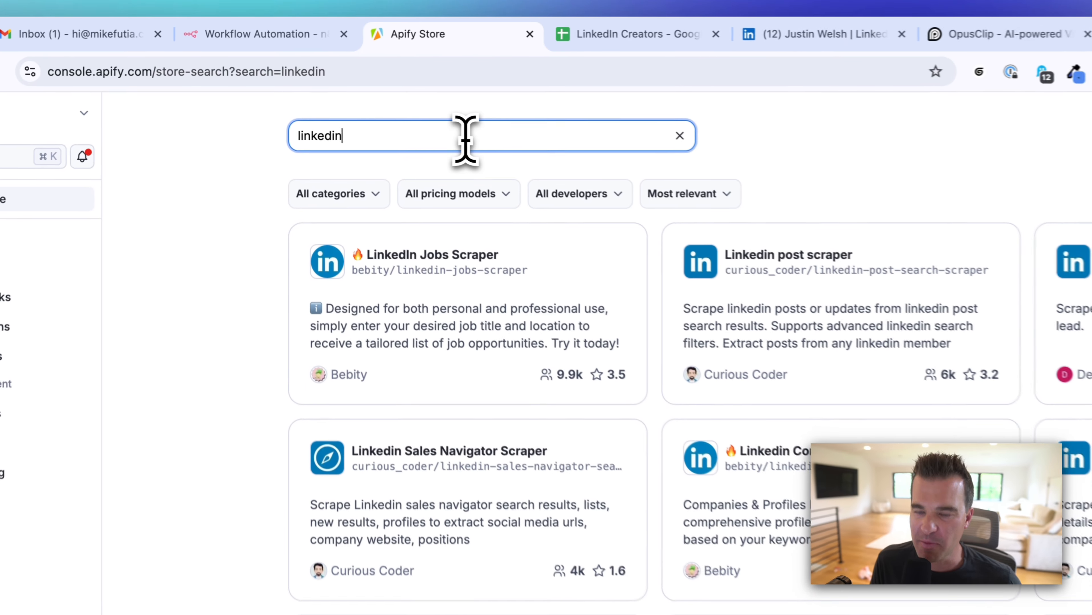
type("post")
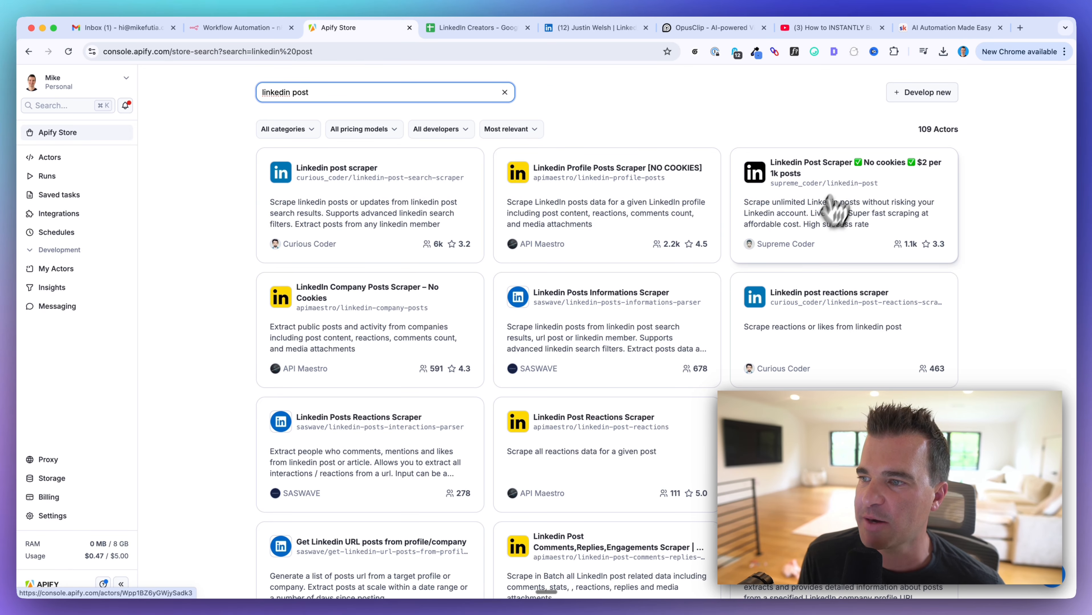
left_click(786, 185)
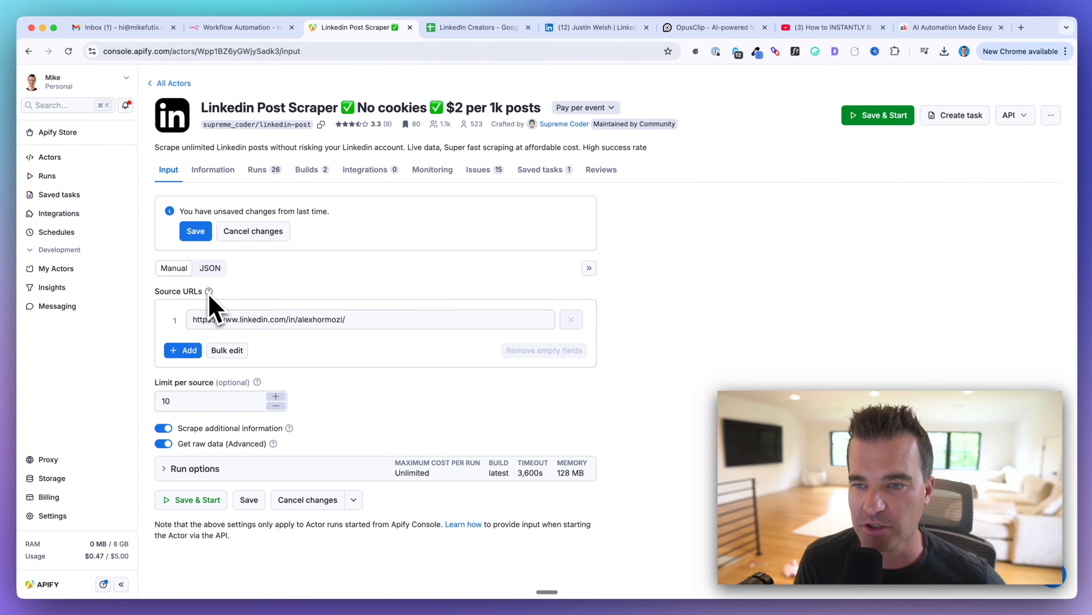
Step: Replace the old source URL with the new creator's LinkedIn profile URL
left_click_drag(199, 319, 357, 321)
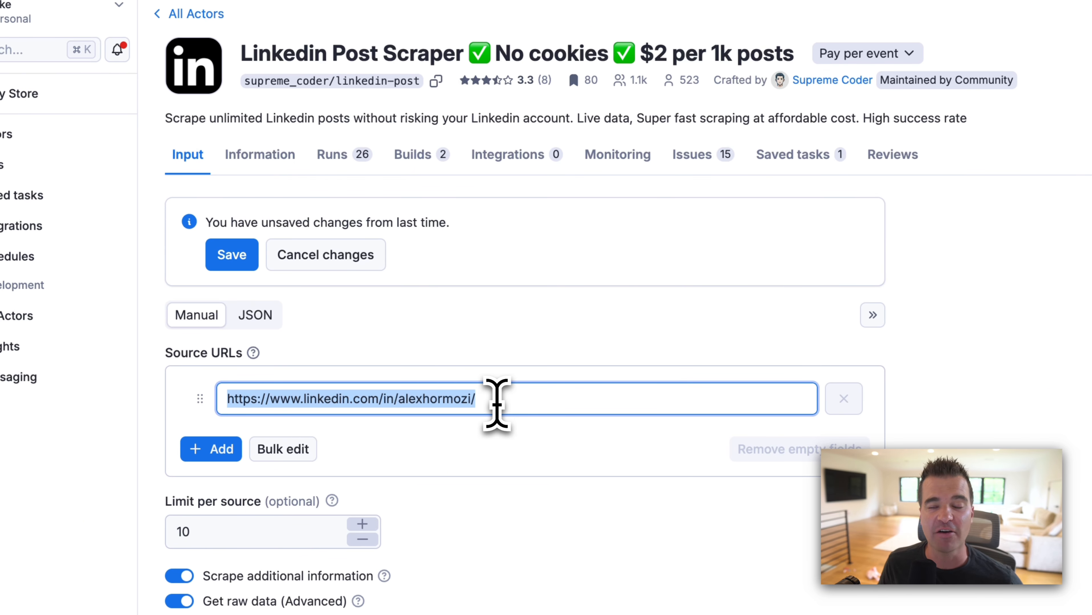
left_click(751, 33)
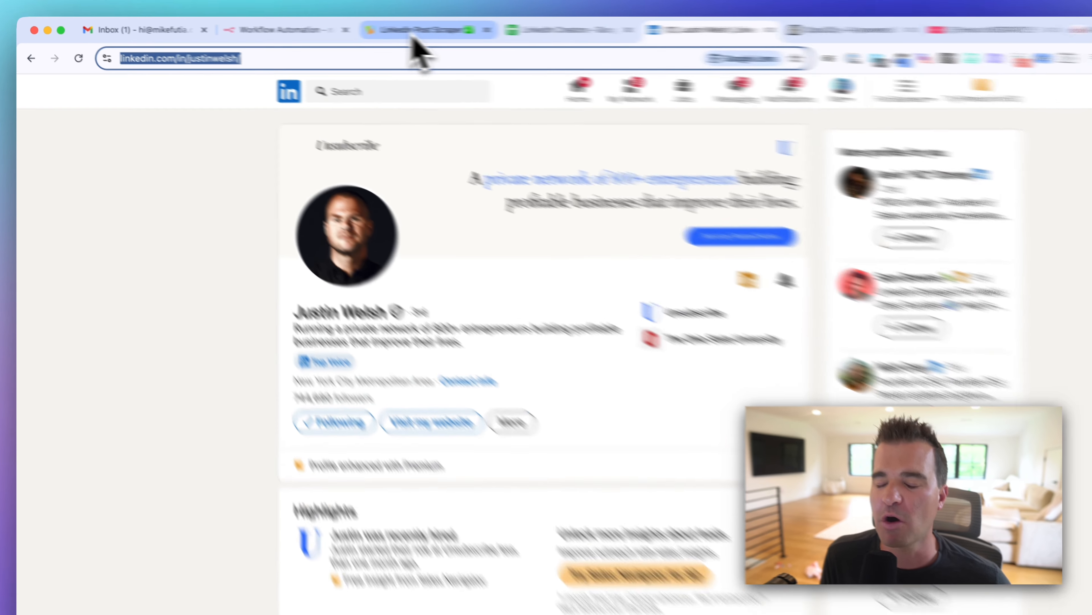
left_click(379, 28)
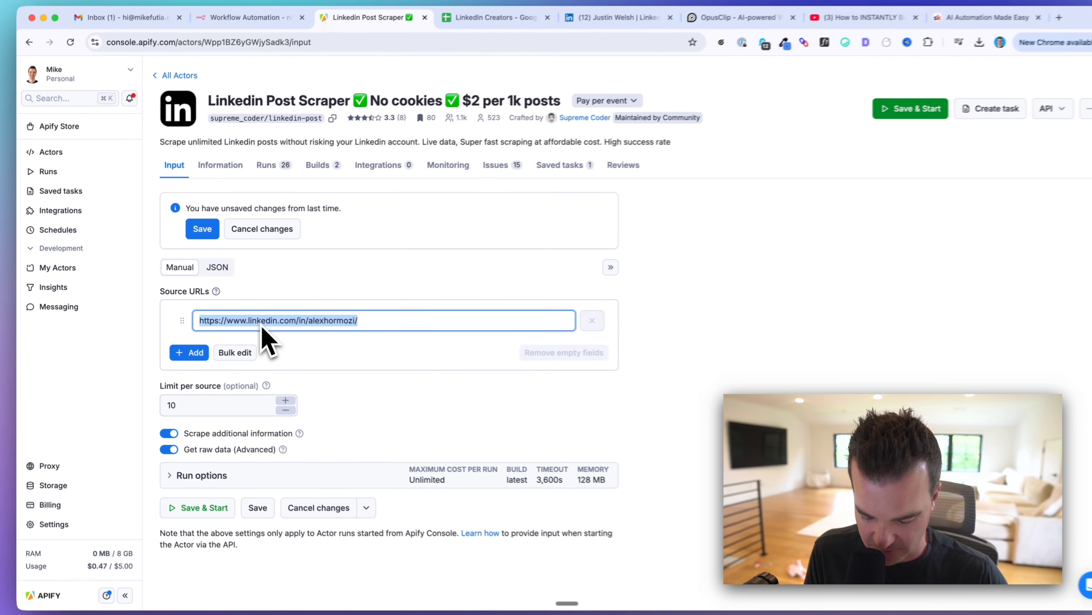
key("BackSpace")
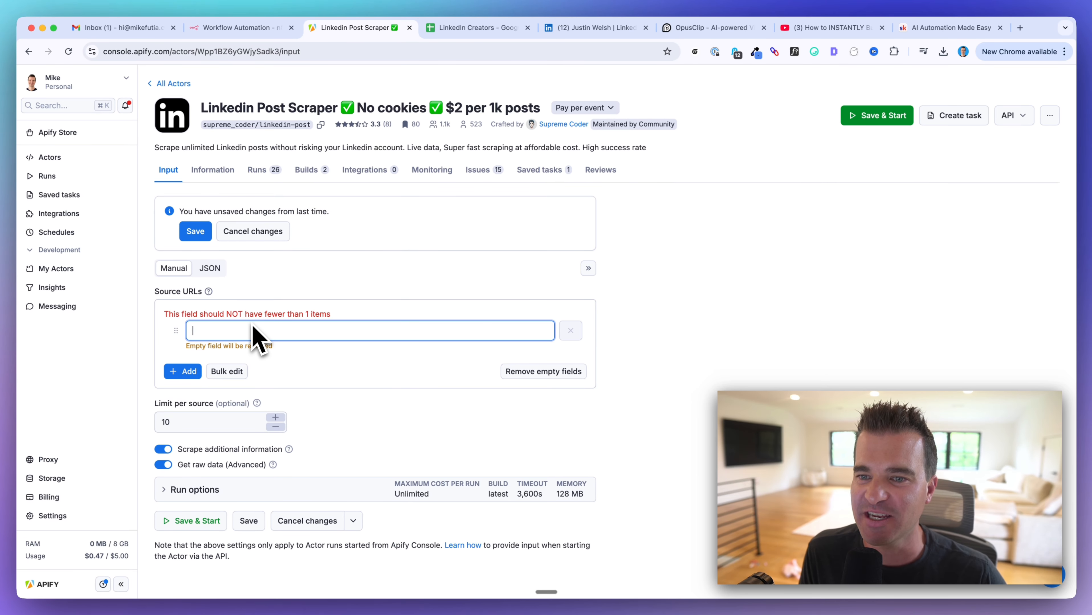
type("https://www.linkedin.com/in/justinwelsh/")
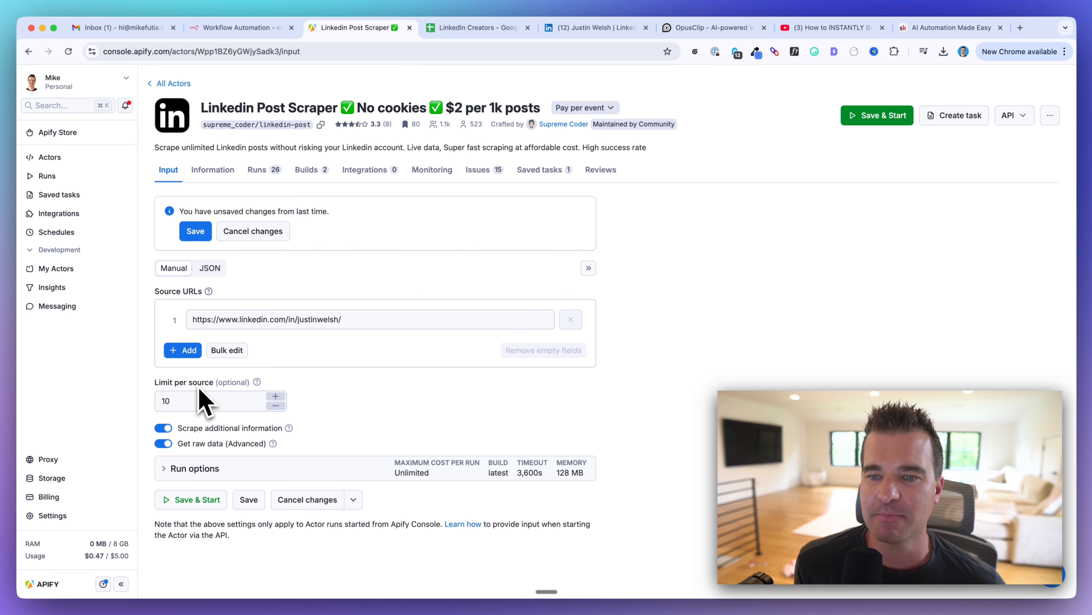
Step: Change the Limit per source value from 10 to 7
left_click(194, 396)
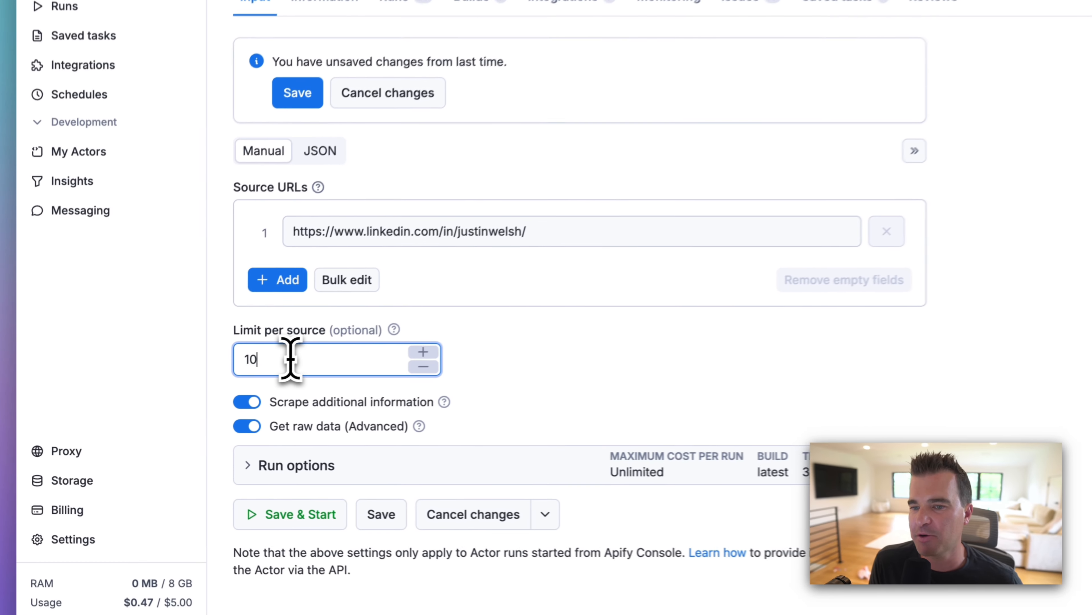
double_click(194, 401)
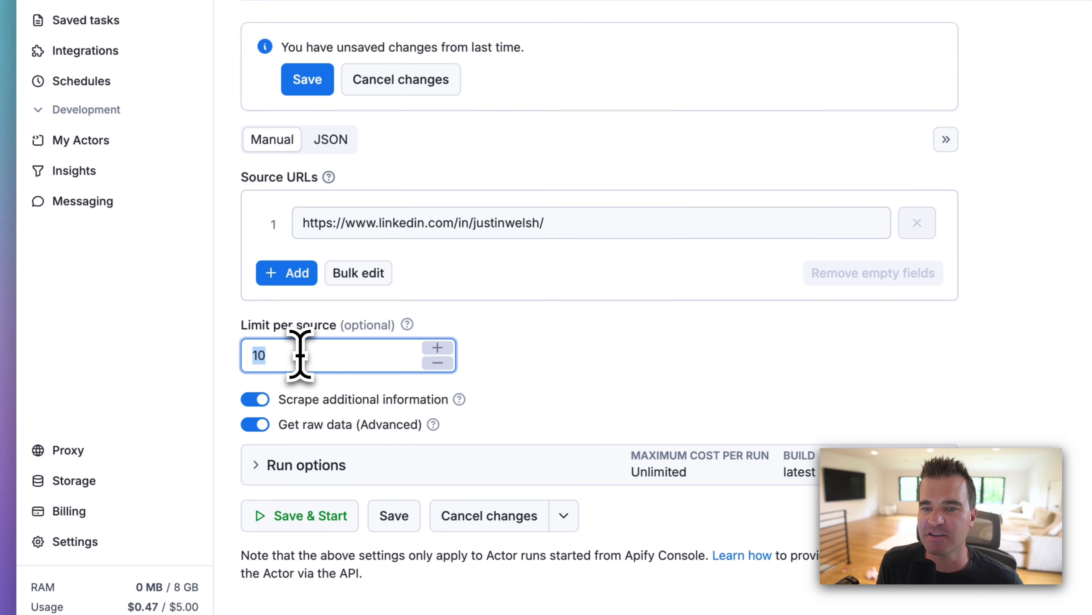
type("7")
left_click(575, 366)
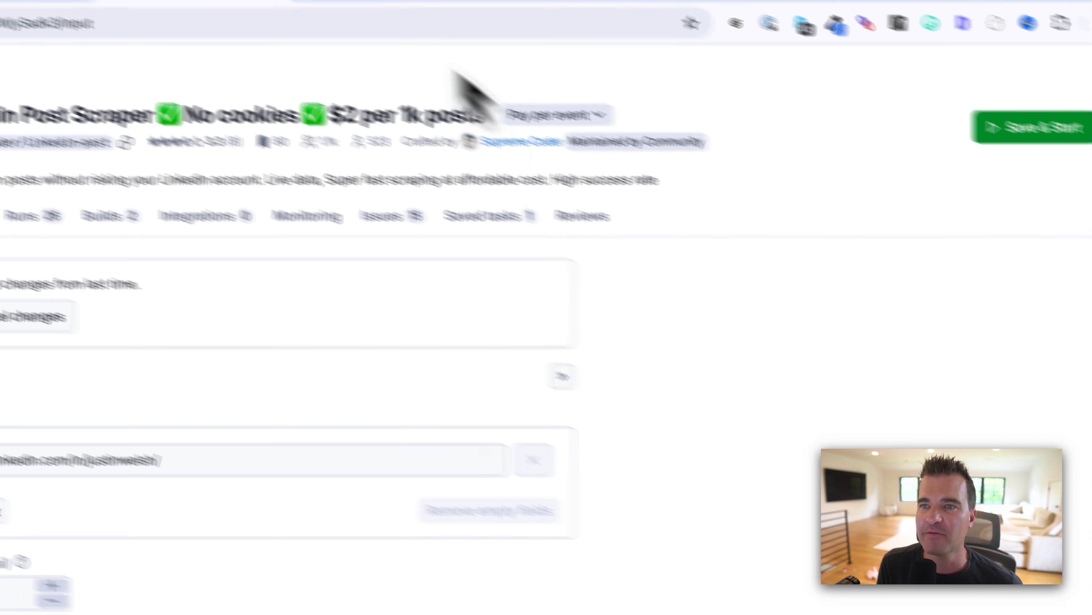
Step: Add an HTTP Request node after the Schedule Trigger, checking the Apify scraper page alongside
left_click(371, 36)
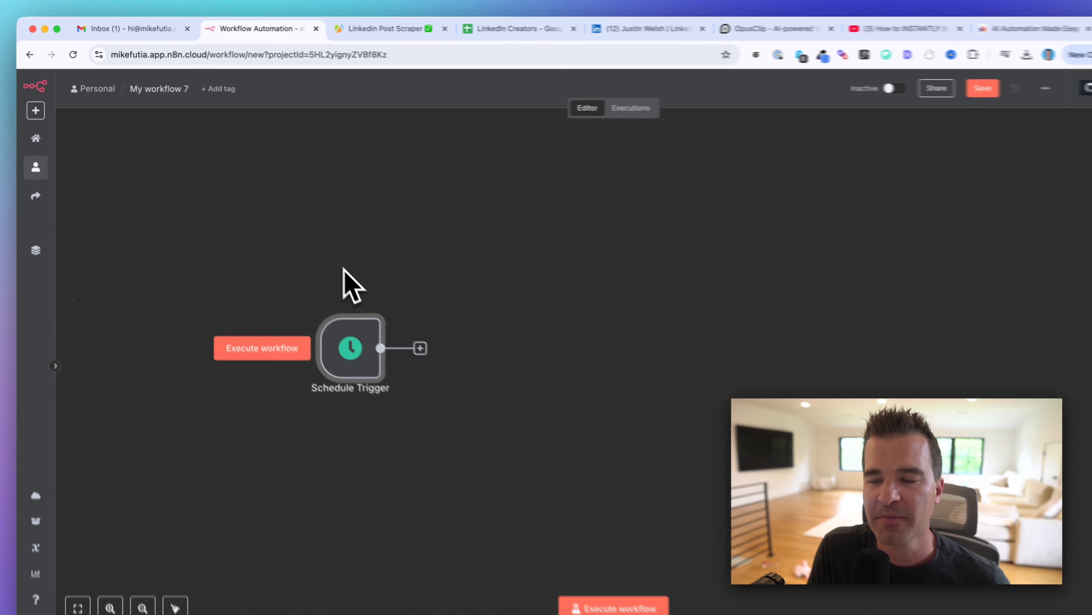
left_click(336, 33)
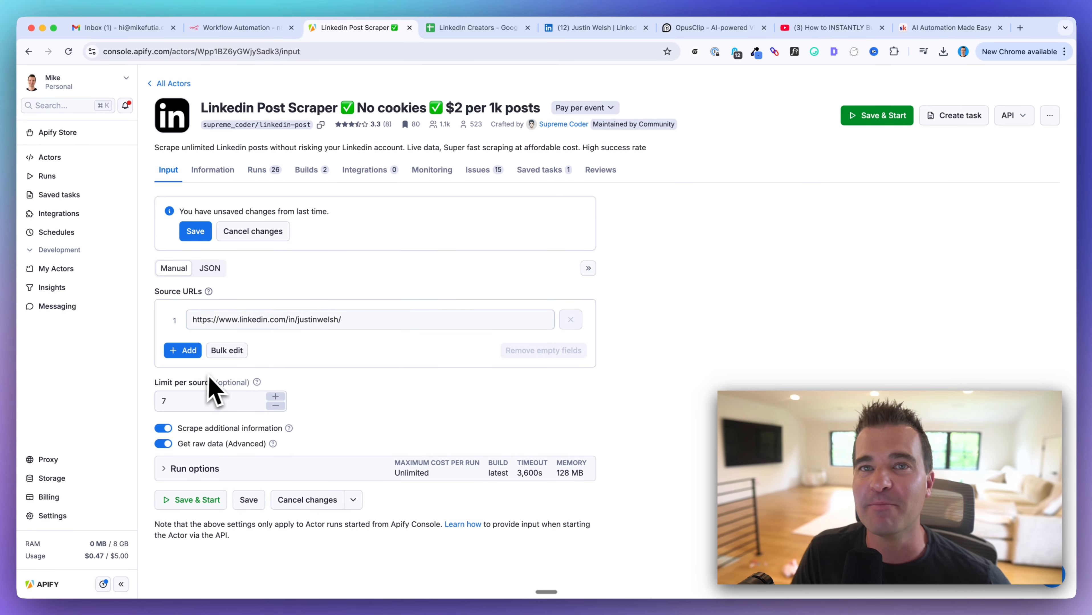
left_click(239, 27)
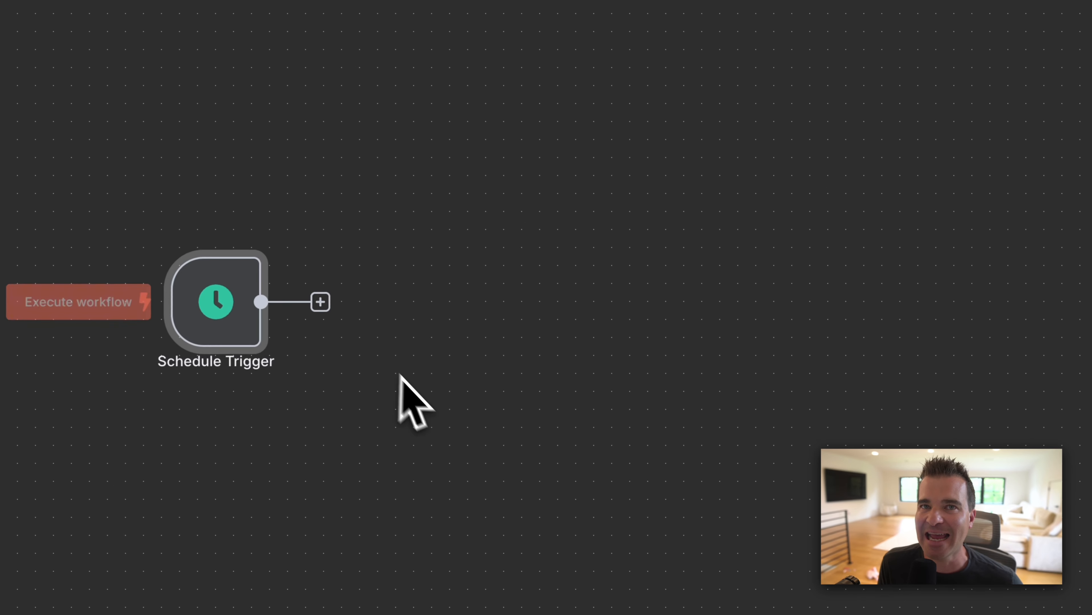
left_click(319, 300)
type("http")
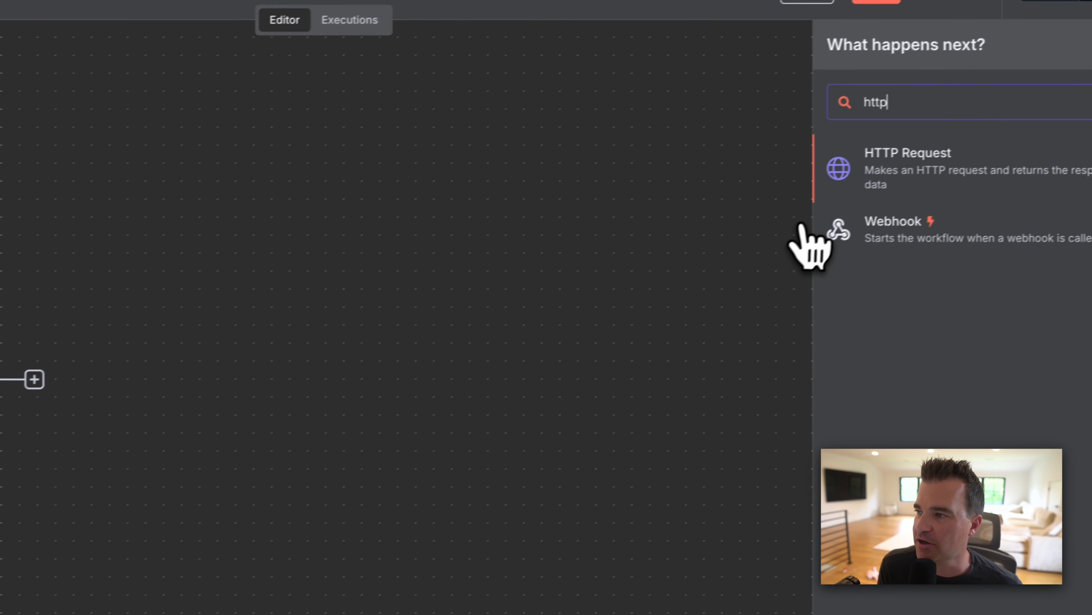
left_click(873, 187)
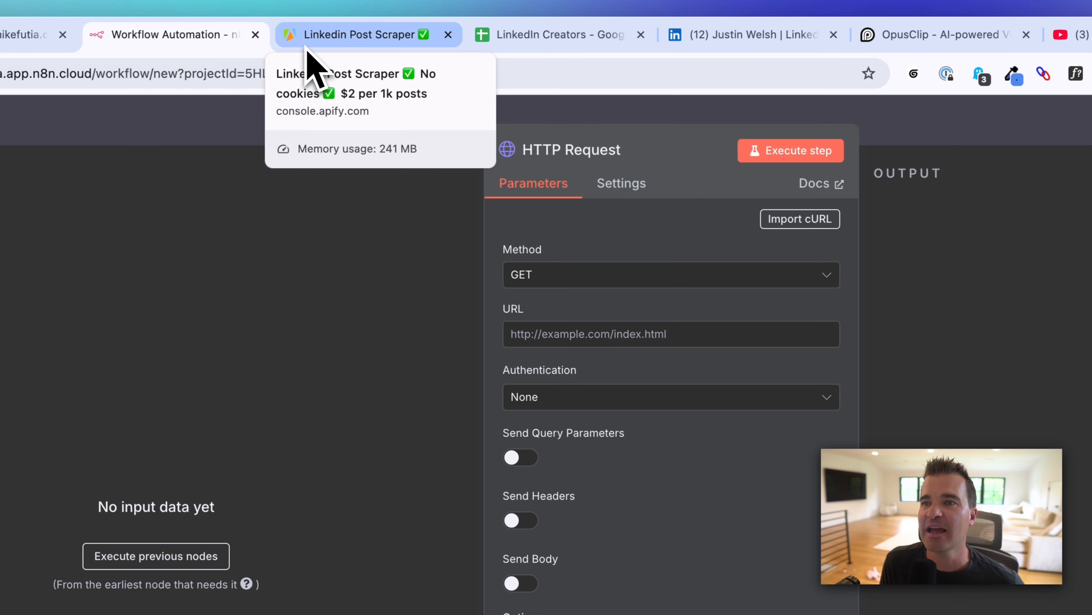
left_click(314, 64)
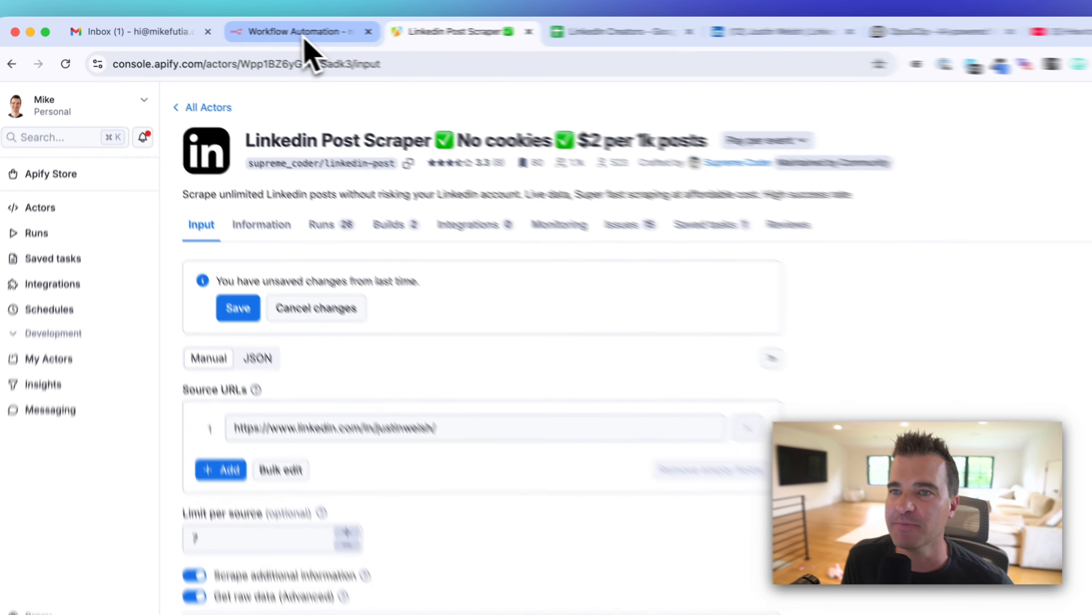
Step: Set the n8n HTTP Request method to POST, then return to the Apify scraper tab
left_click(239, 28)
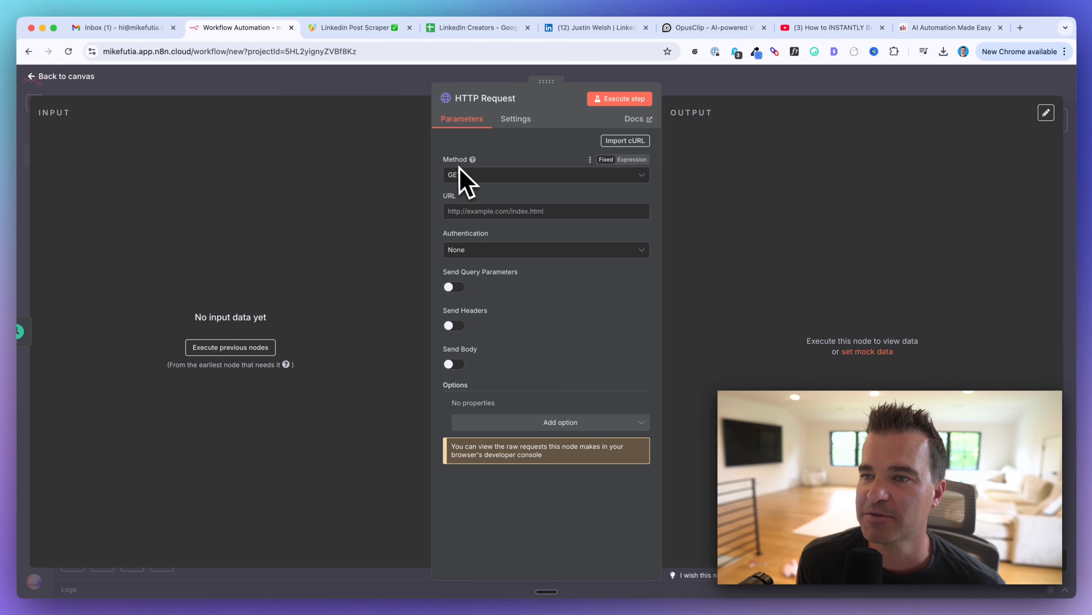
mouse_move(471, 162)
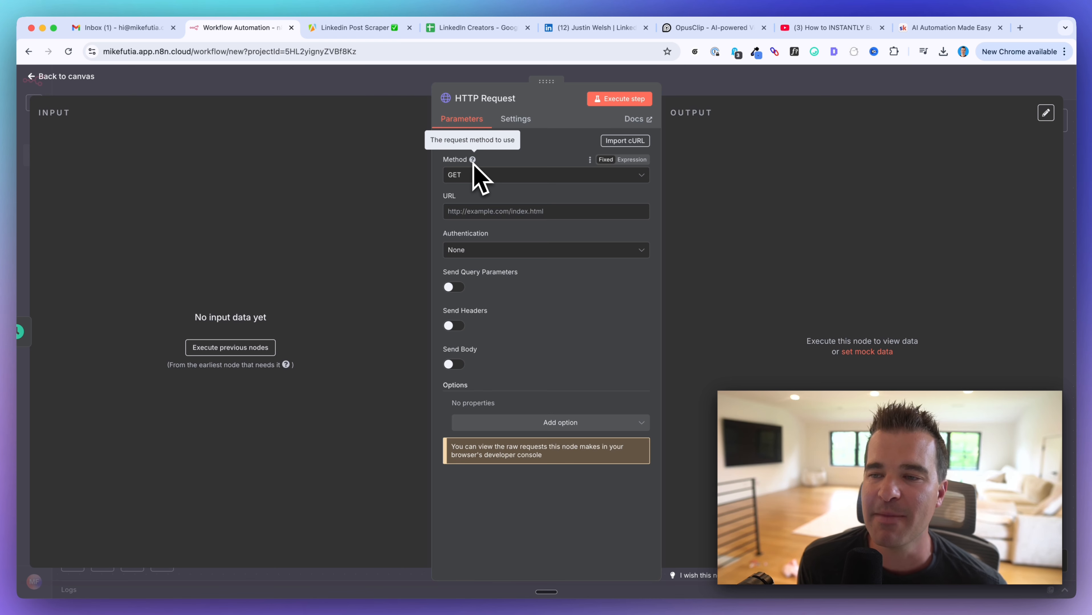
left_click(474, 175)
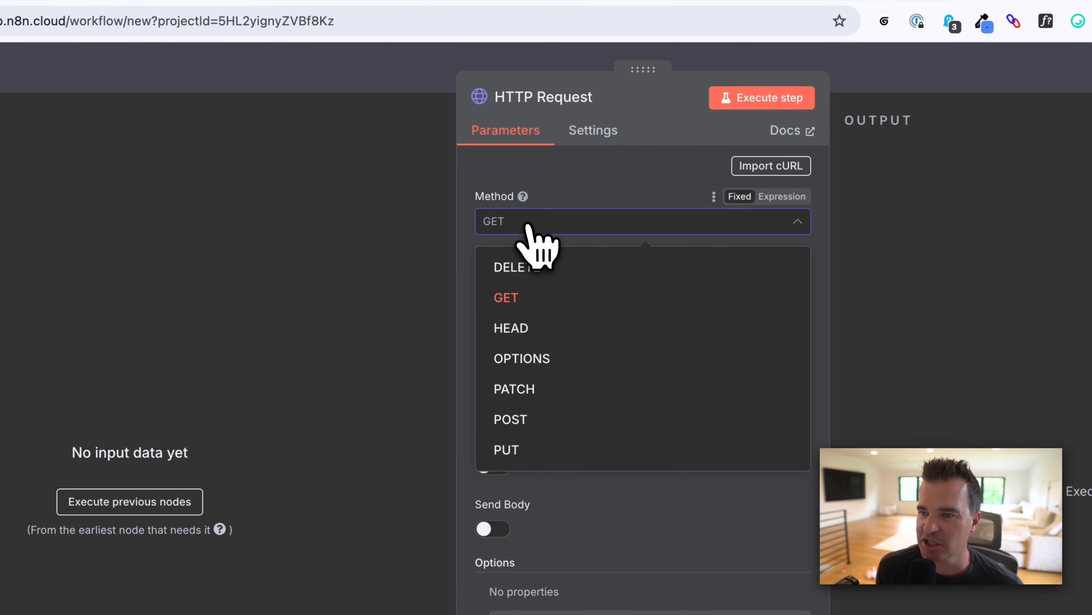
left_click(517, 420)
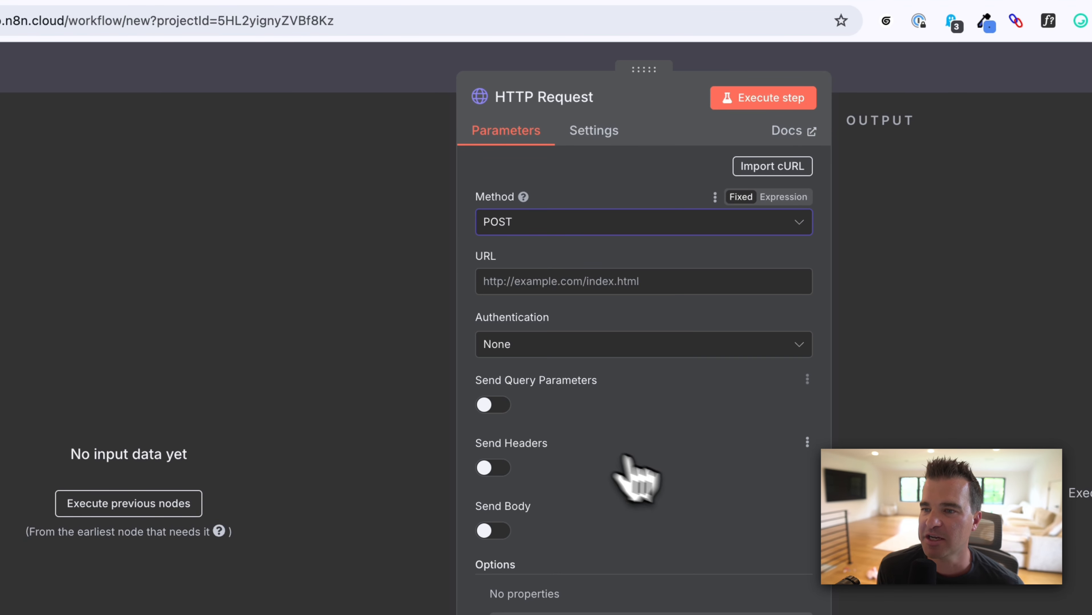
left_click(276, 39)
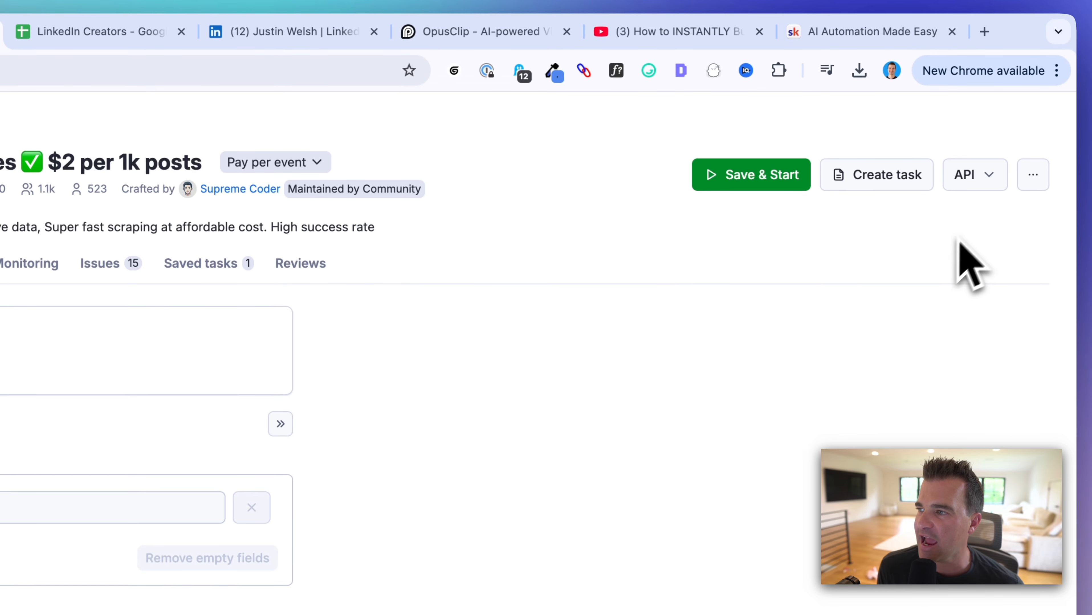
left_click(988, 183)
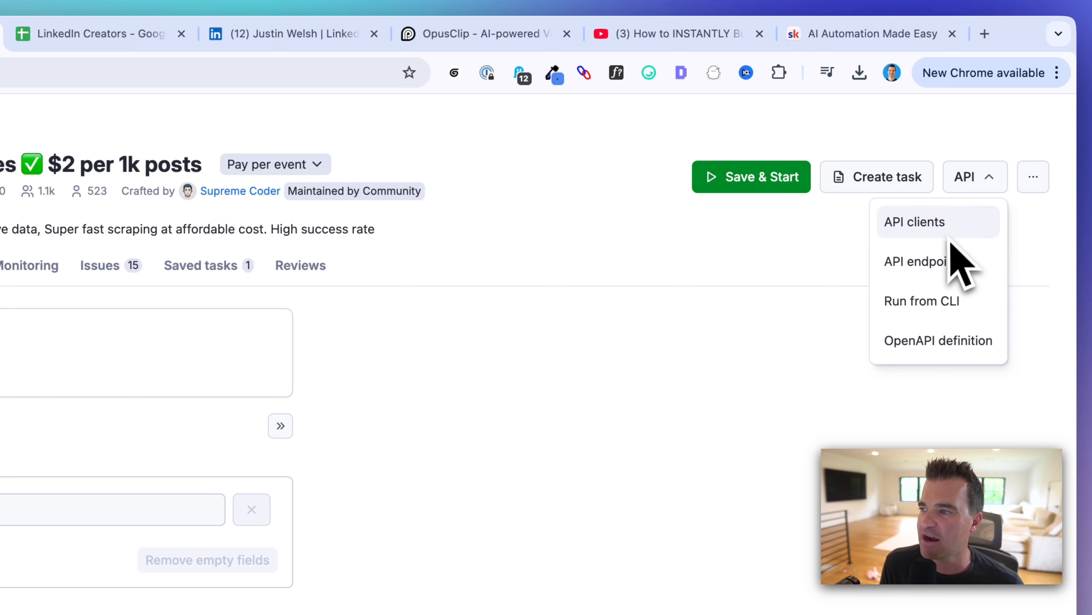
left_click(926, 271)
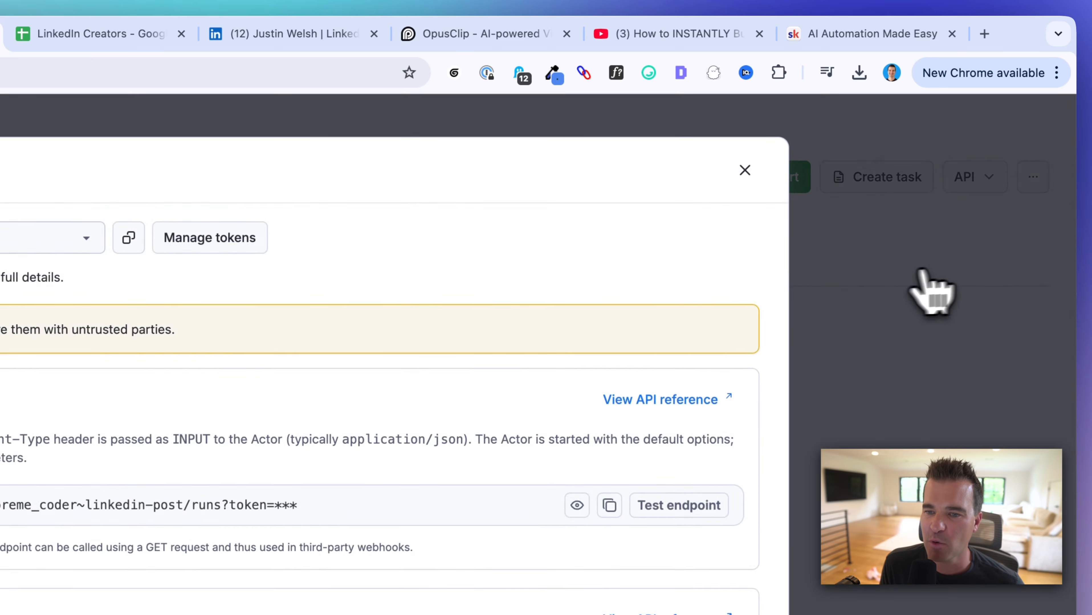
scroll(280, 431, "down", 2)
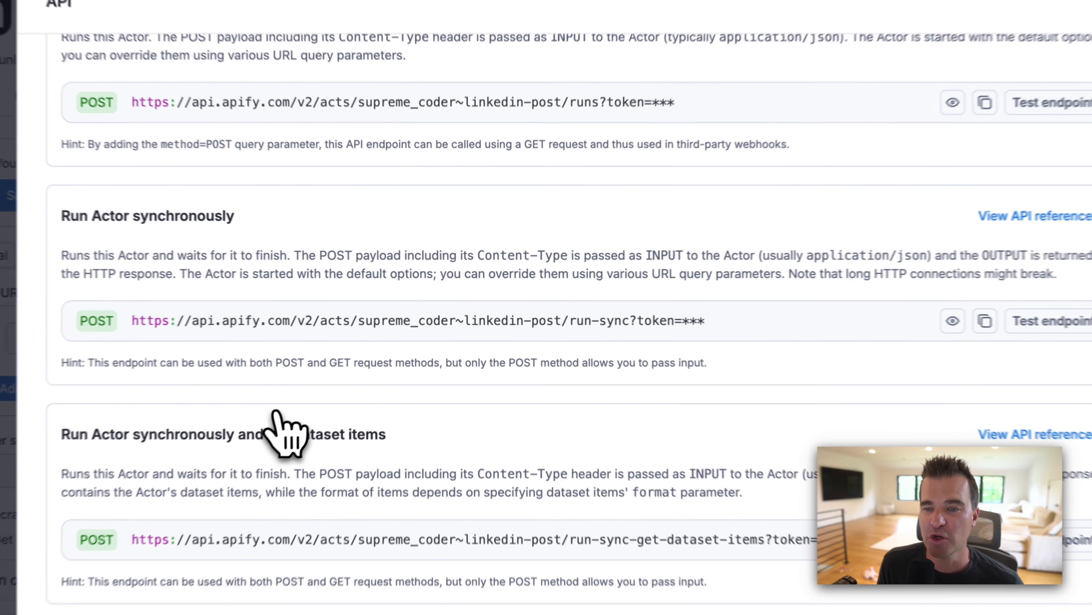
scroll(268, 356, "up", 1)
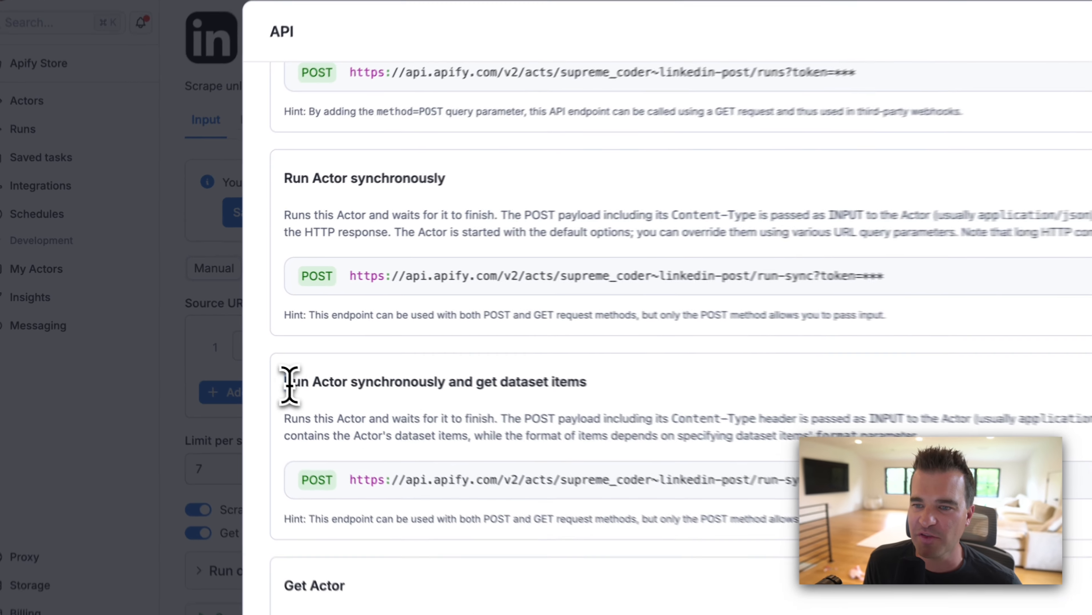
left_click_drag(223, 347, 421, 345)
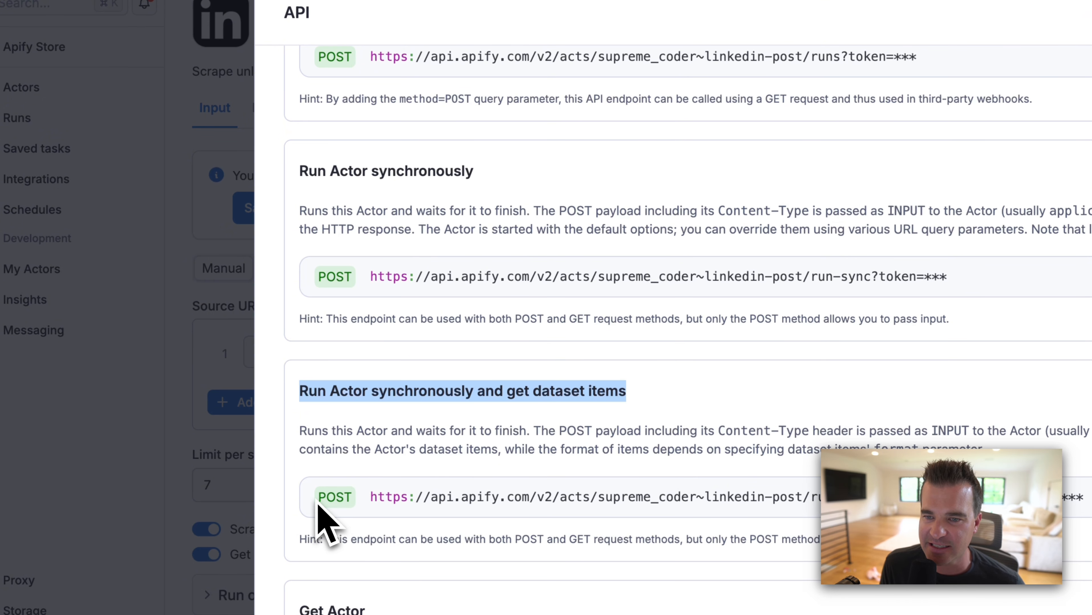
left_click_drag(318, 498, 340, 499)
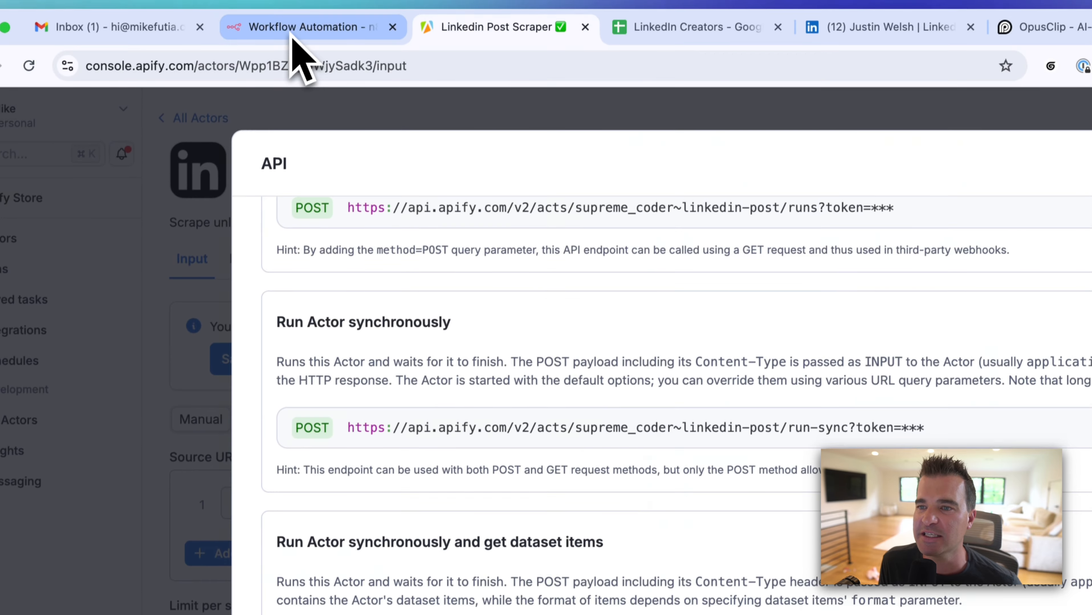
left_click(295, 39)
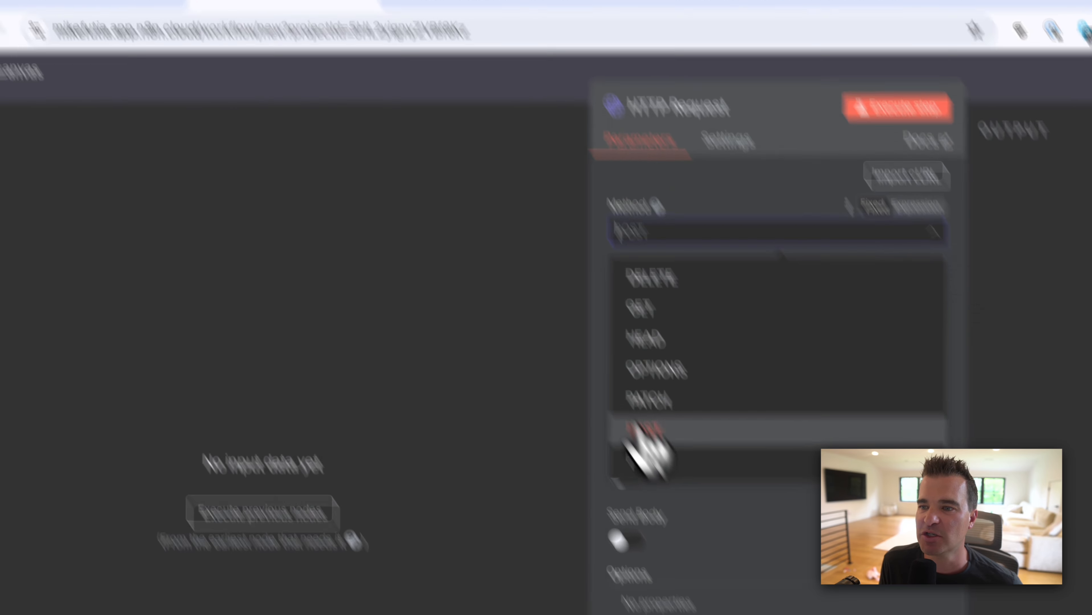
left_click(641, 429)
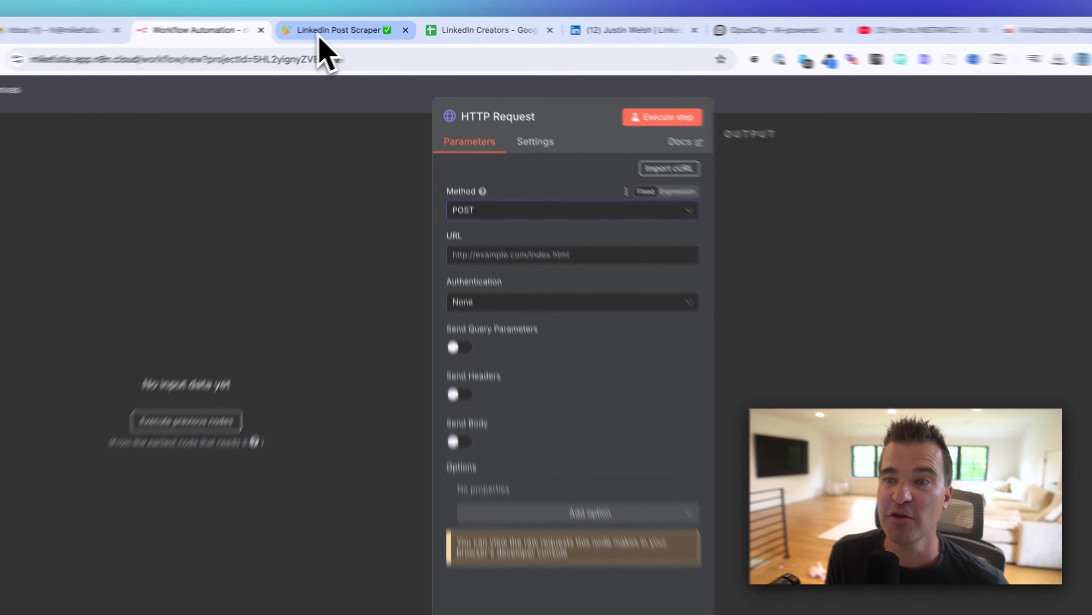
left_click(349, 28)
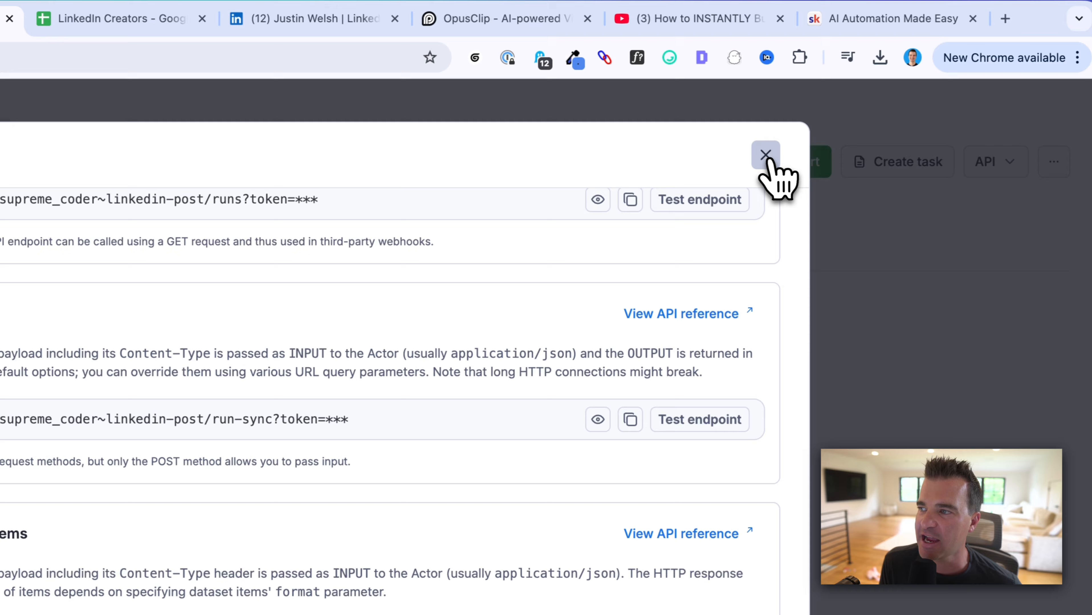
left_click(1085, 168)
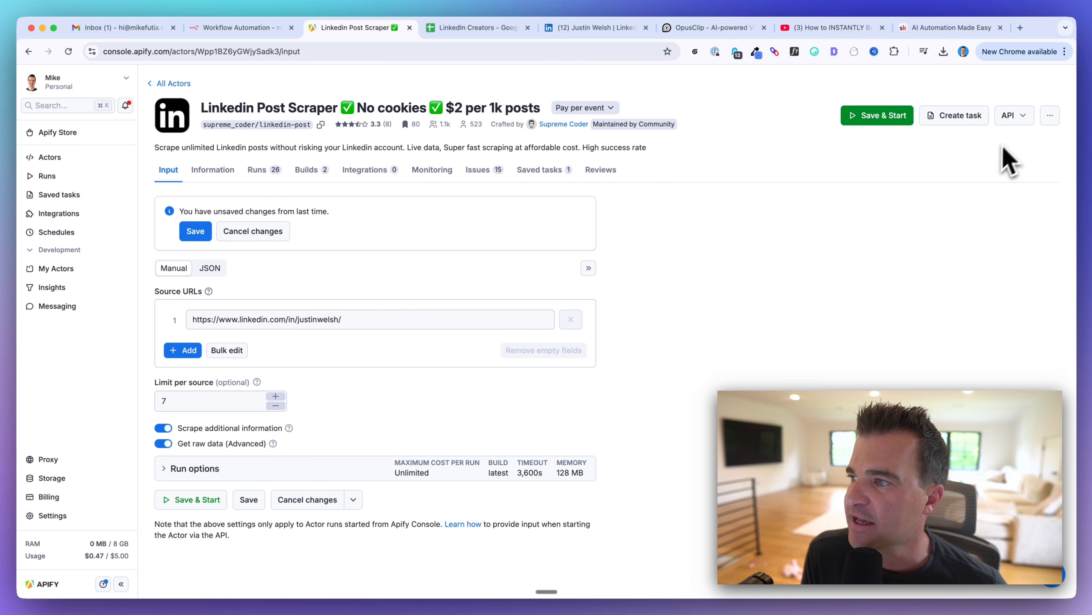
Step: Copy Apify's 'Run Actor synchronously and get dataset items' endpoint URL for use in n8n
left_click(1021, 119)
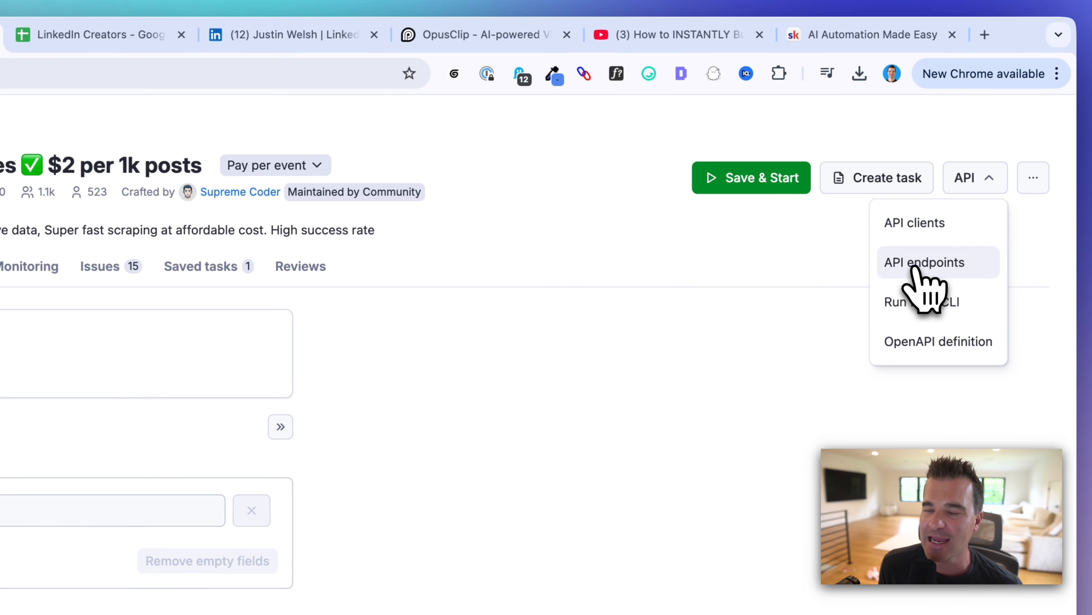
left_click(924, 263)
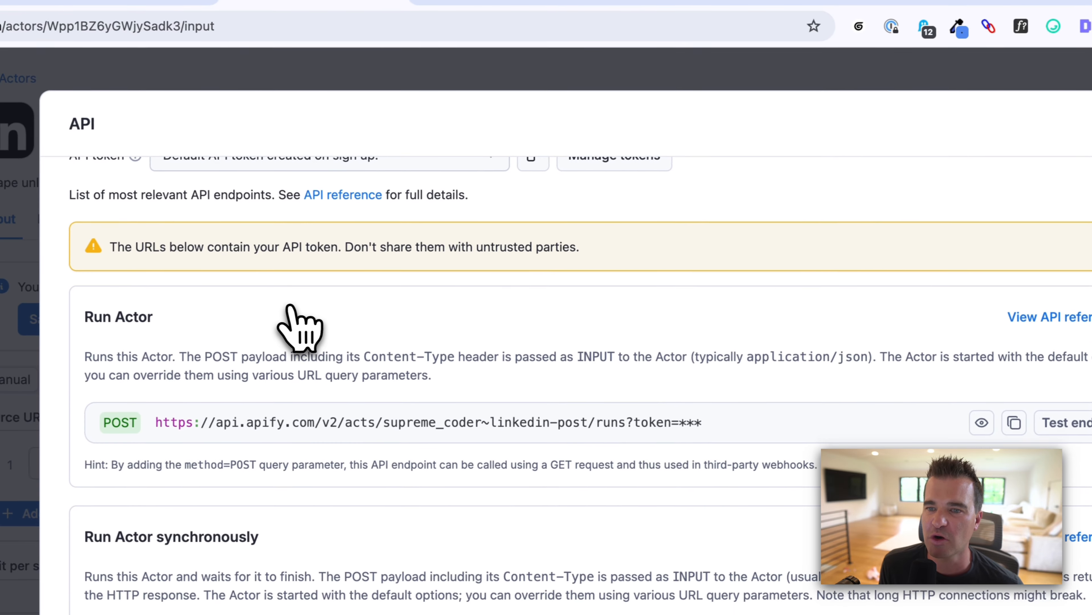
scroll(297, 321, "down", 5)
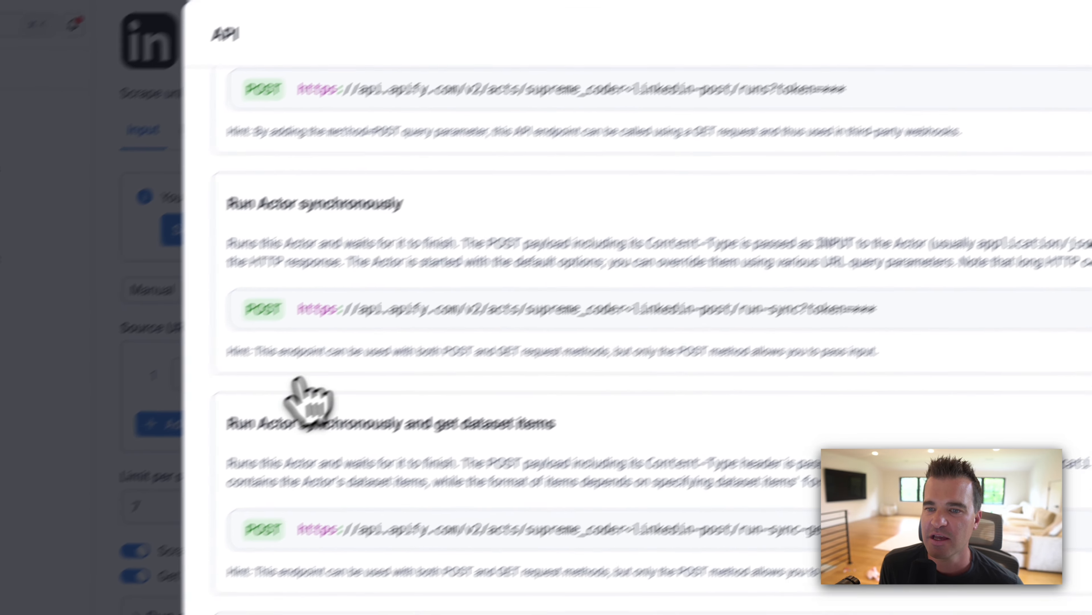
left_click_drag(225, 423, 436, 424)
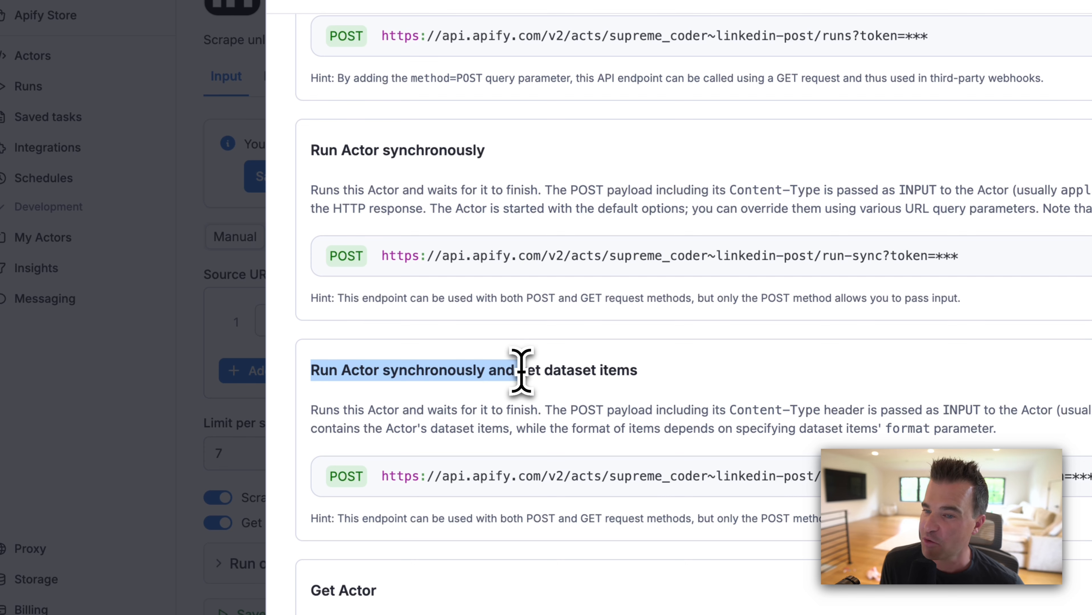
left_click_drag(560, 370, 609, 371)
scroll(611, 371, "down", 1)
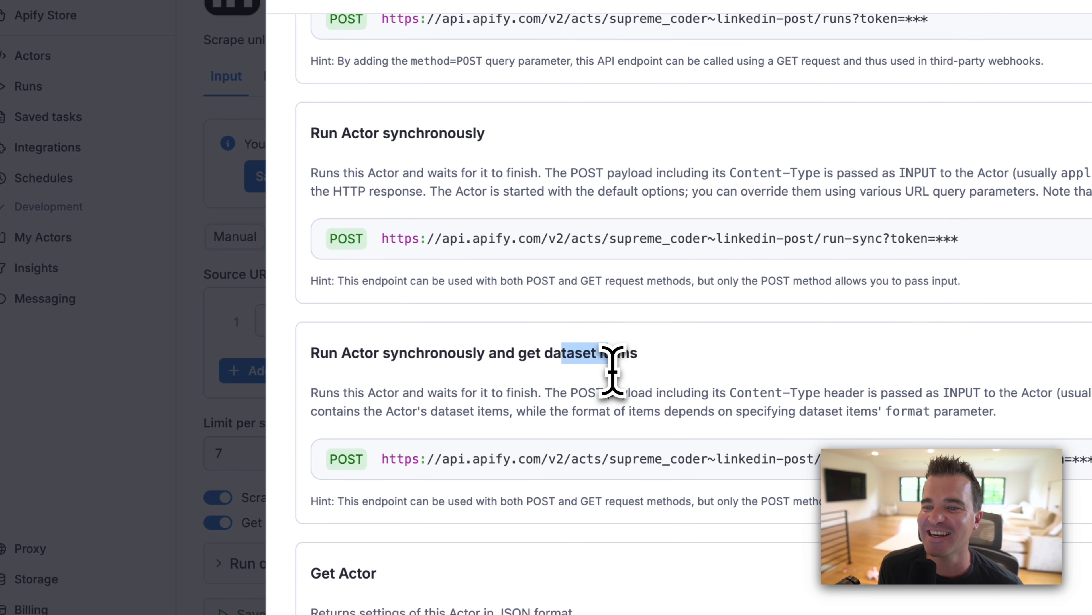
scroll(612, 372, "down", 2)
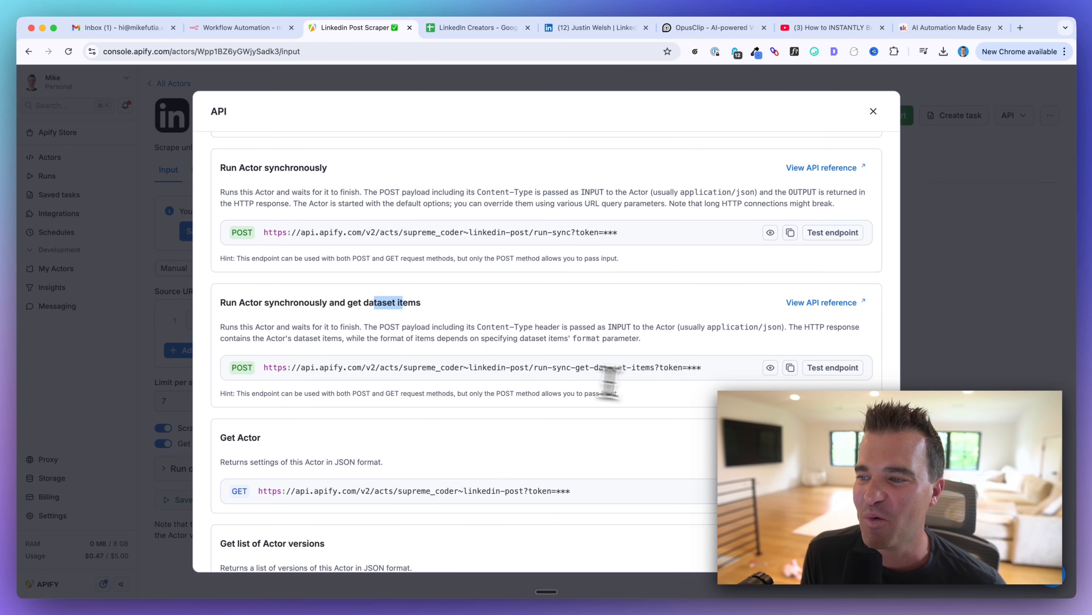
scroll(671, 391, "down", 2)
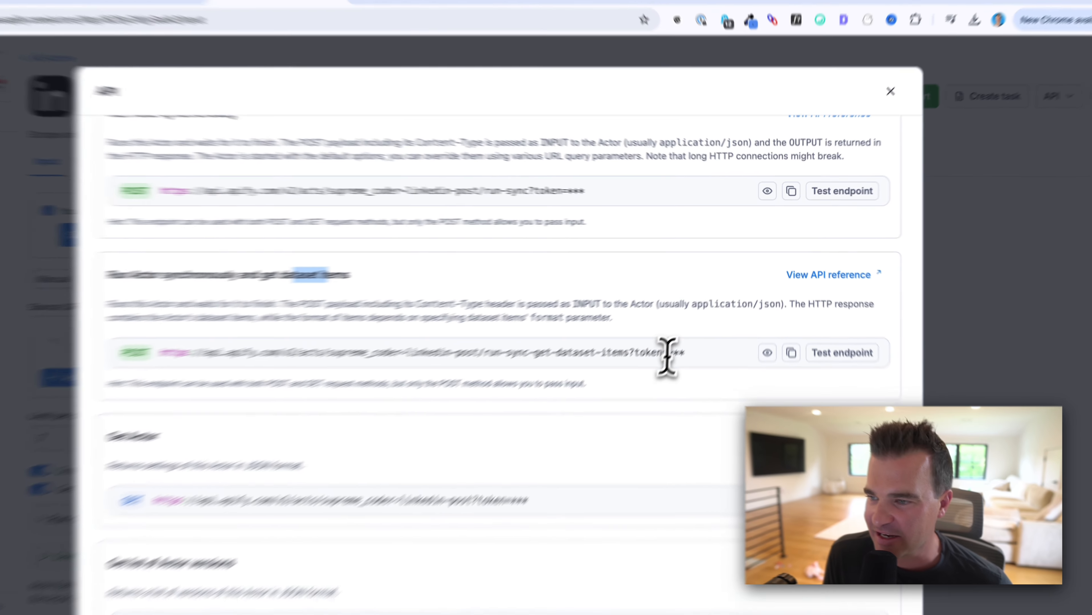
left_click_drag(686, 331, 702, 331)
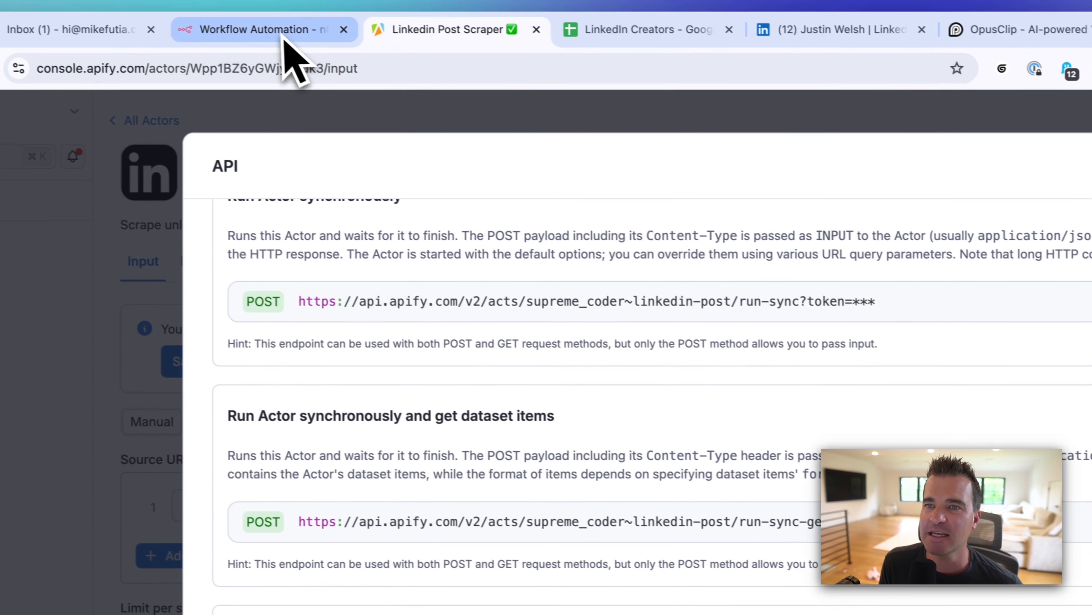
left_click(286, 37)
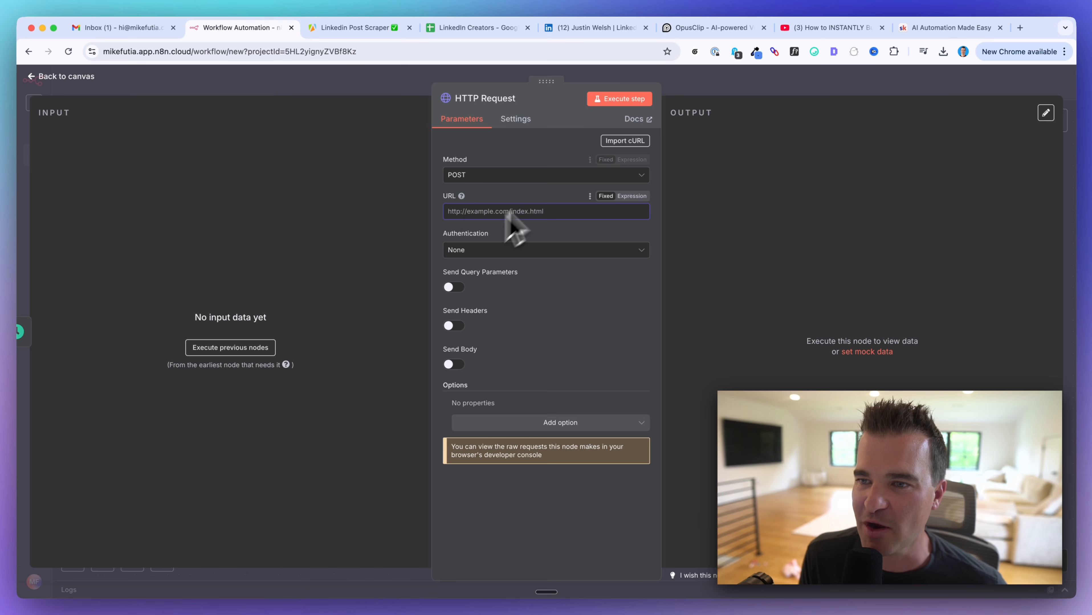
Step: Paste the Apify endpoint as the request URL and send the body as raw JSON
key("super+v")
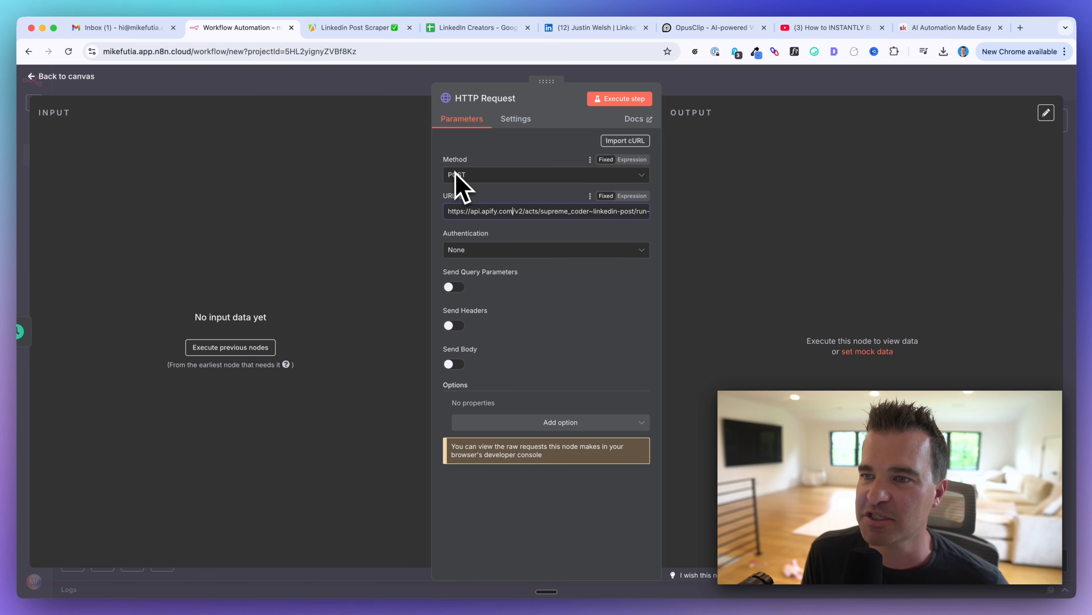
mouse_move(461, 196)
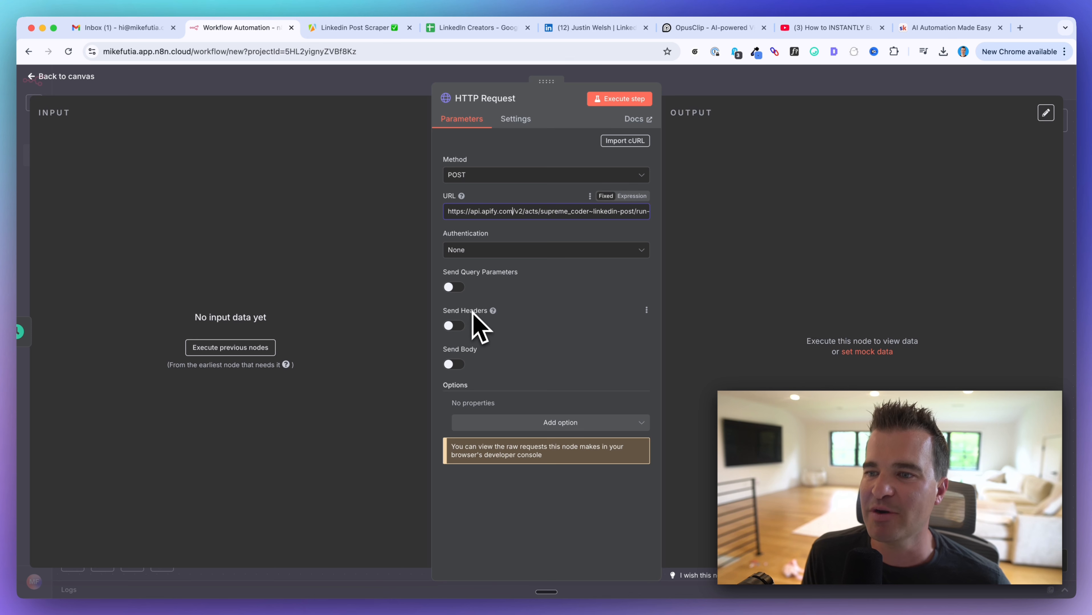
mouse_move(481, 351)
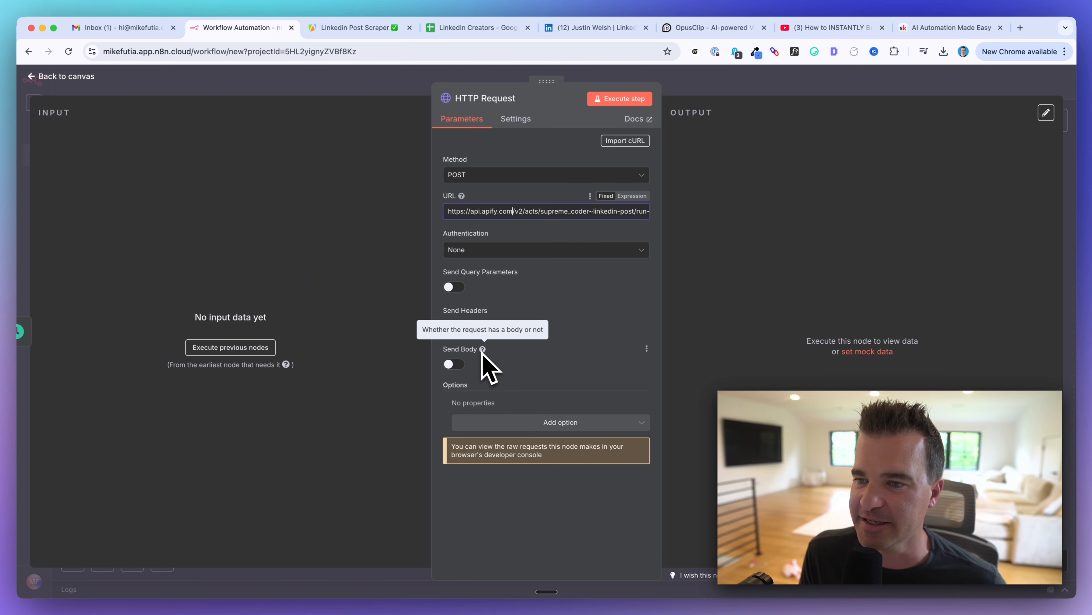
left_click(450, 365)
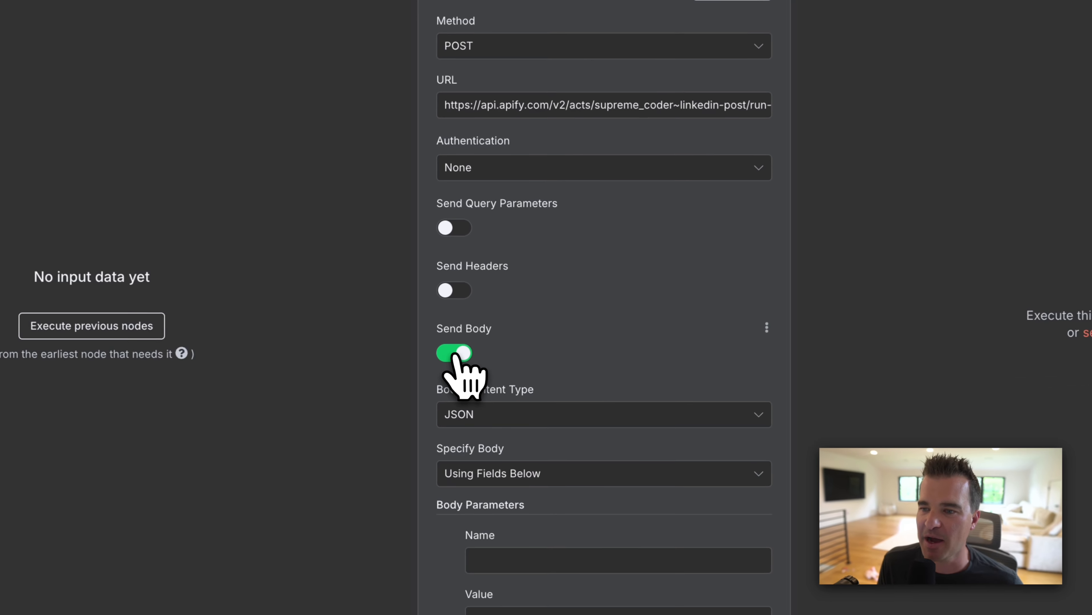
scroll(495, 315, "down", 3)
mouse_move(511, 284)
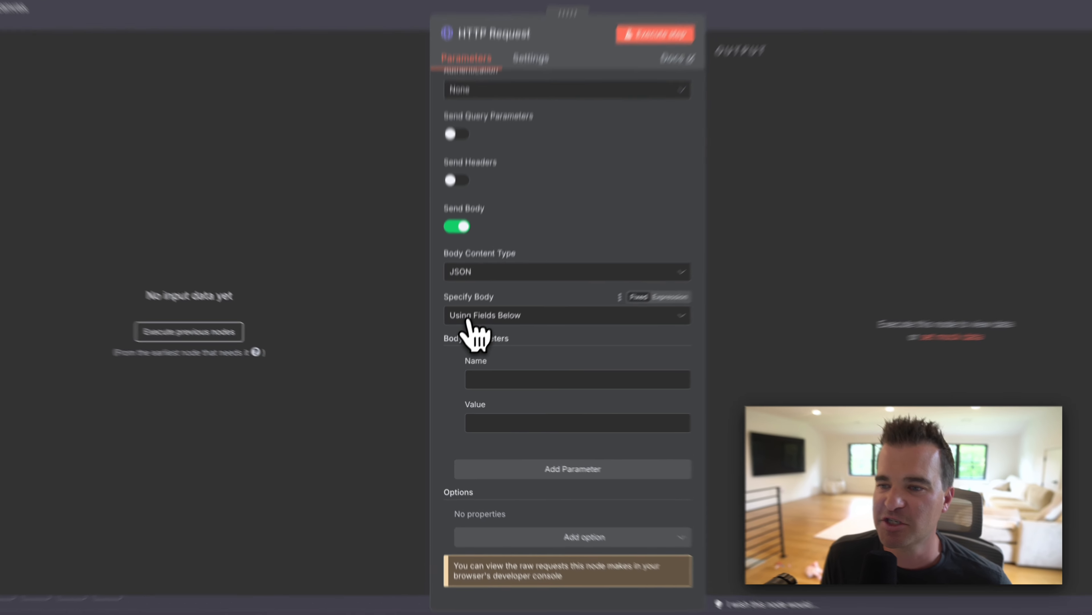
left_click(466, 335)
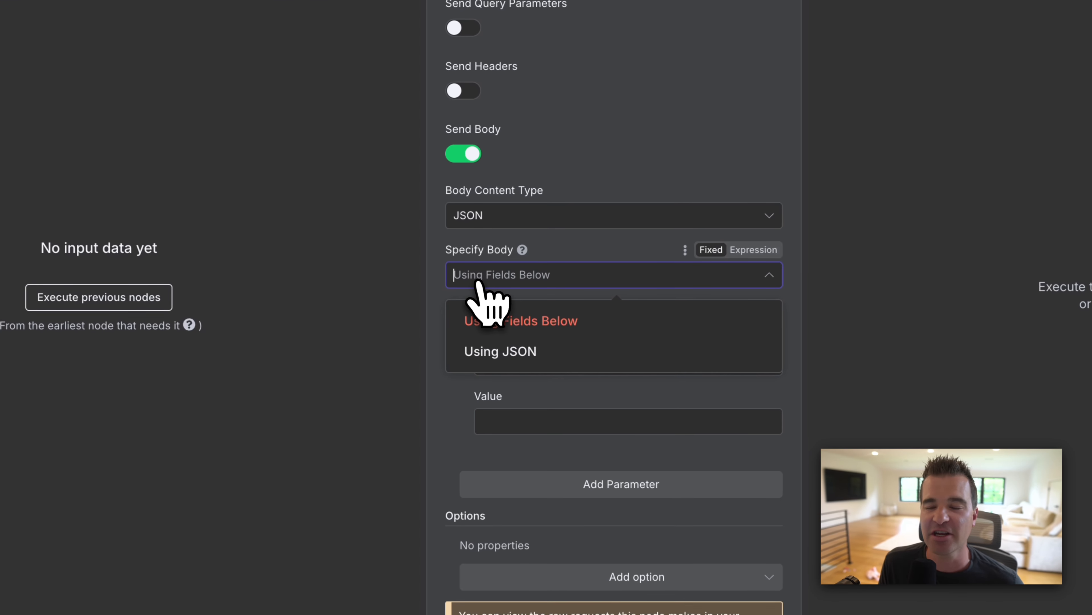
left_click(499, 351)
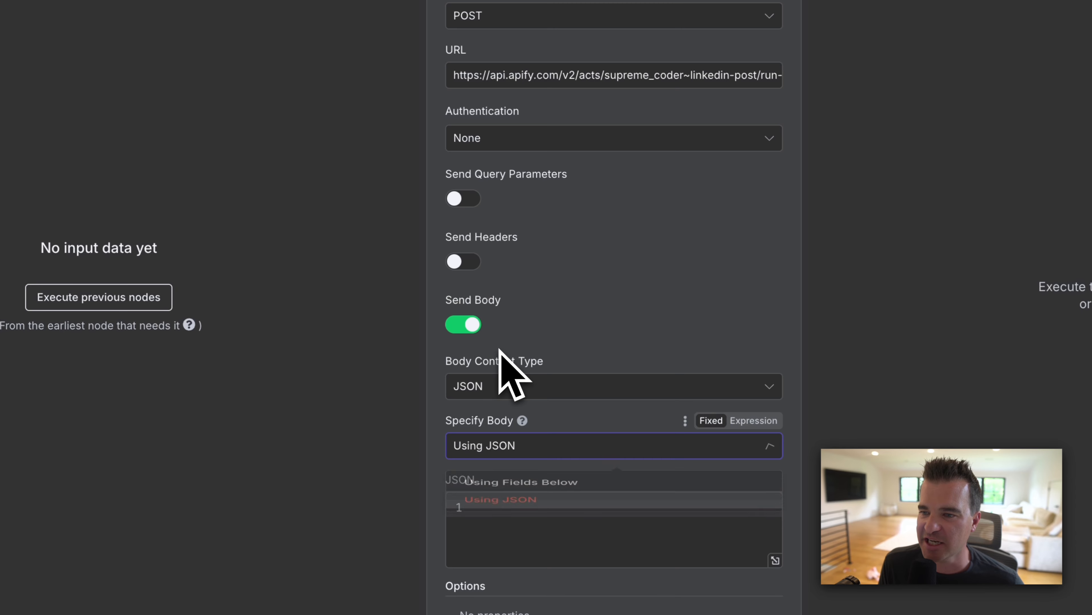
scroll(585, 310, "down", 3)
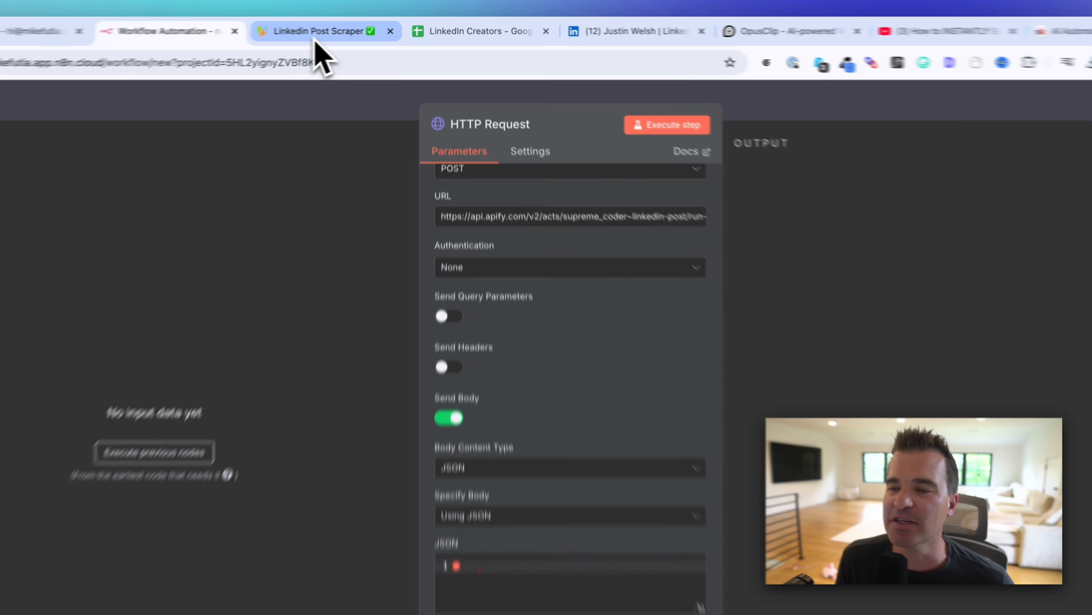
left_click(353, 29)
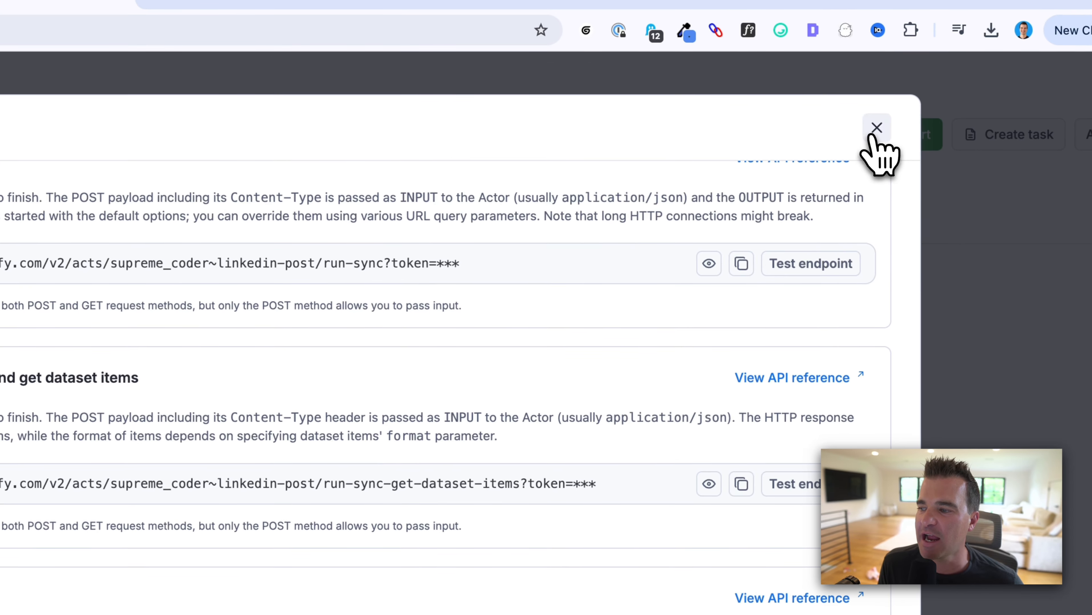
Step: Close the API endpoints list, switch the scraper input to JSON view, and copy the whole block
left_click(891, 130)
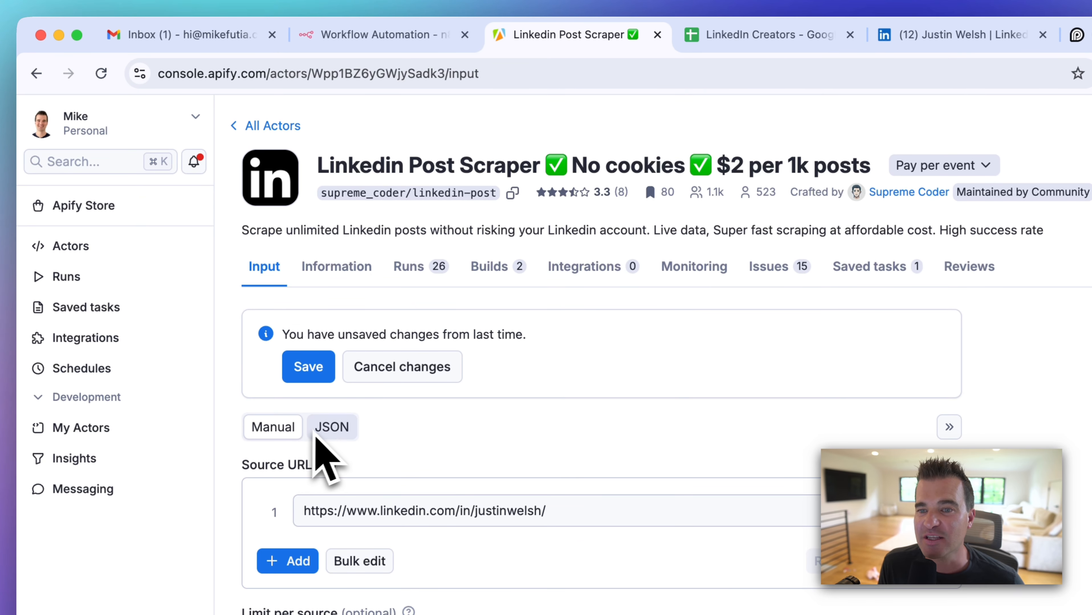
left_click(341, 39)
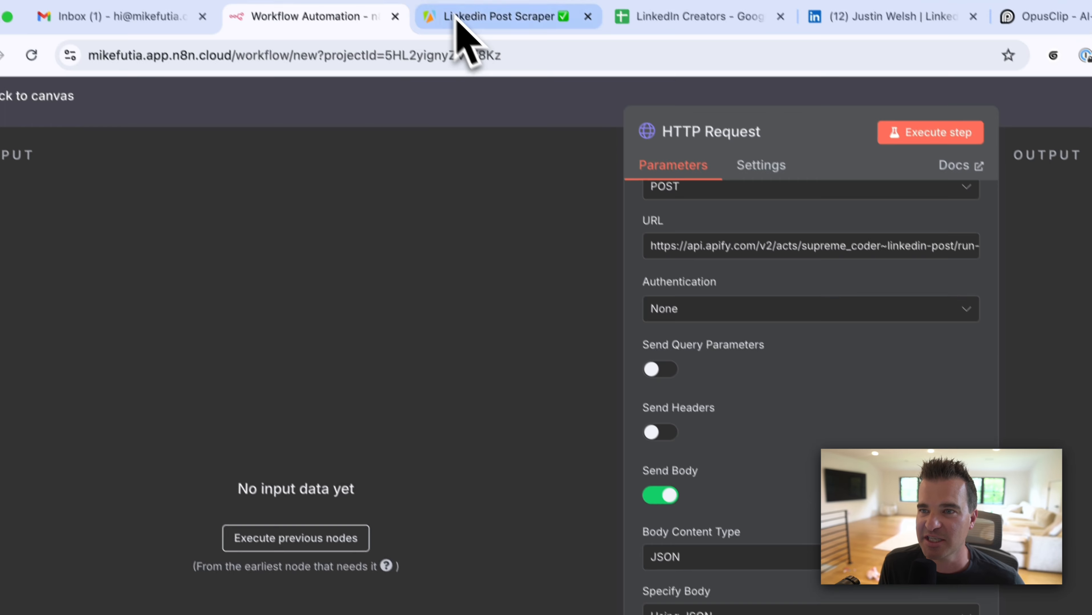
left_click(457, 15)
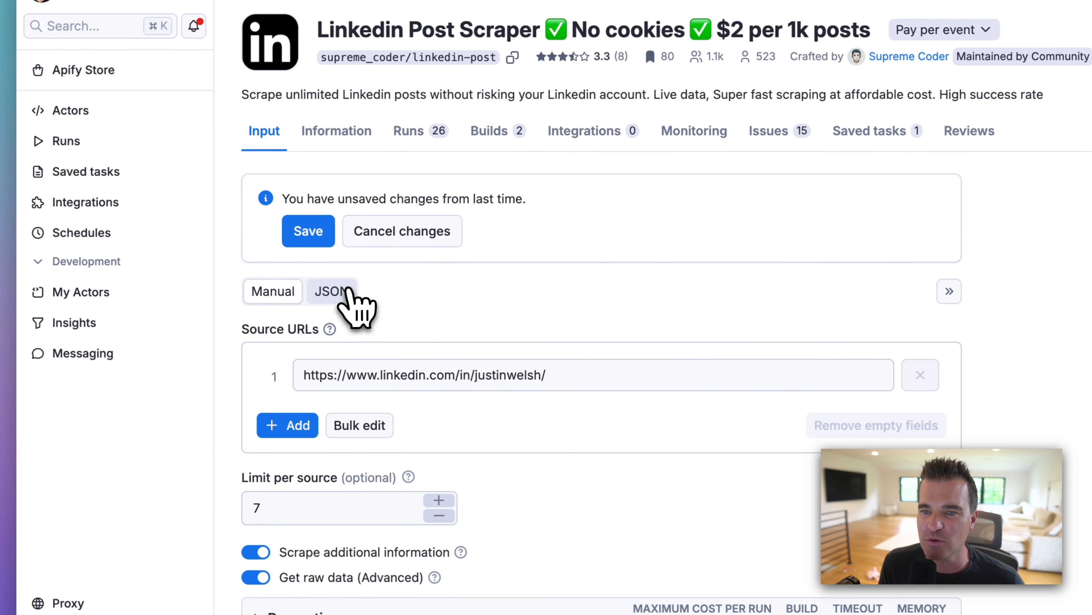
left_click(326, 340)
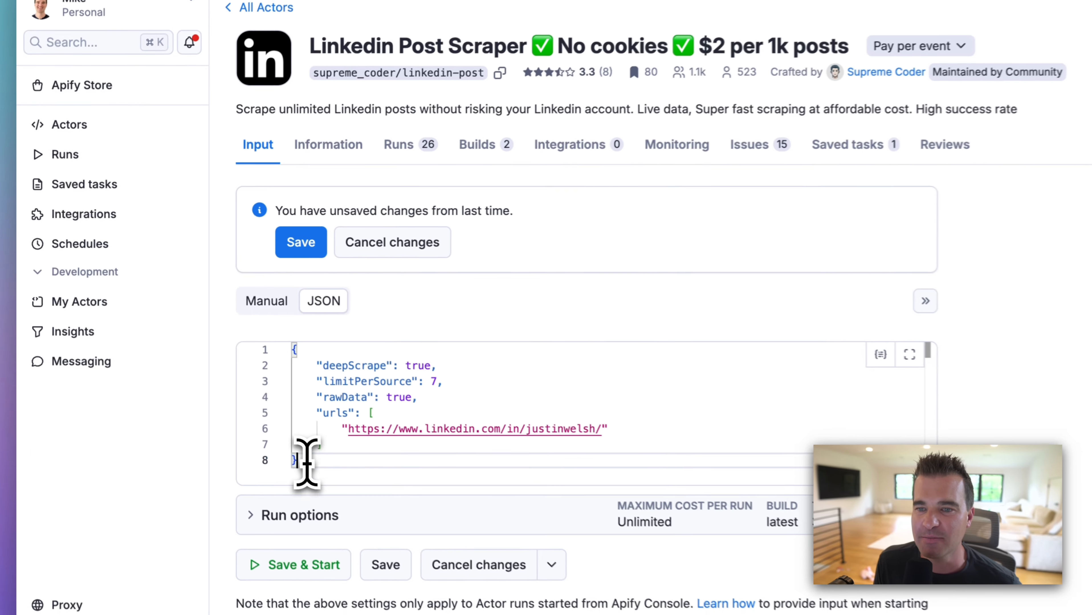
left_click_drag(196, 368, 197, 354)
left_click_drag(309, 443, 276, 359)
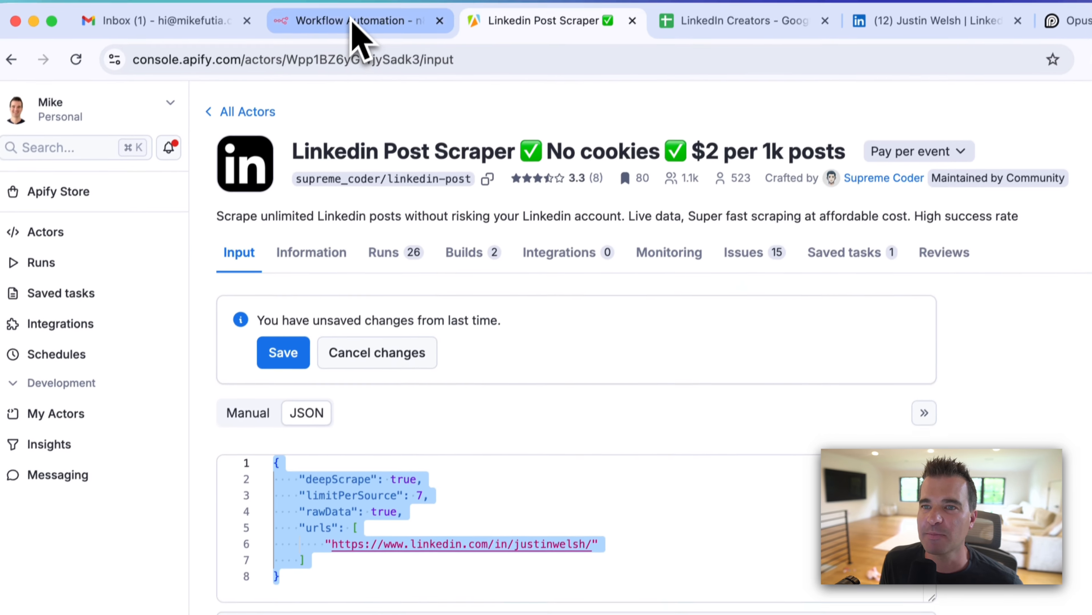
left_click(355, 27)
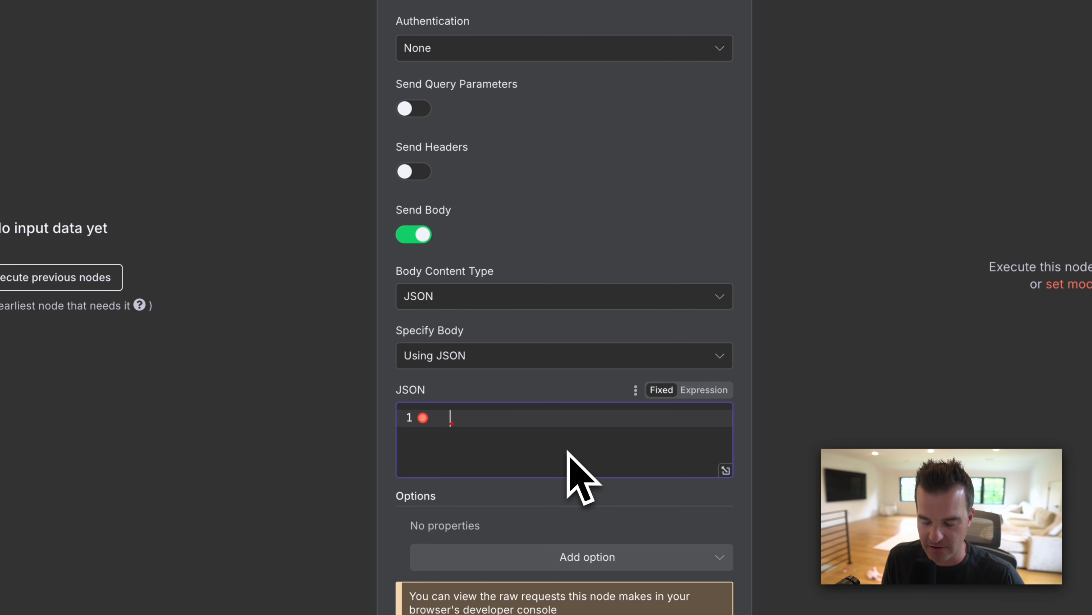
Step: Paste the scraper's JSON input into the request body
type("{     \"deepScrape\": true,     \"limitPerSource\": 7,     \"rawData\": true,     \"urls\": [         \"https://www.linkedin.com/in/justinwelsh/\"     ] }")
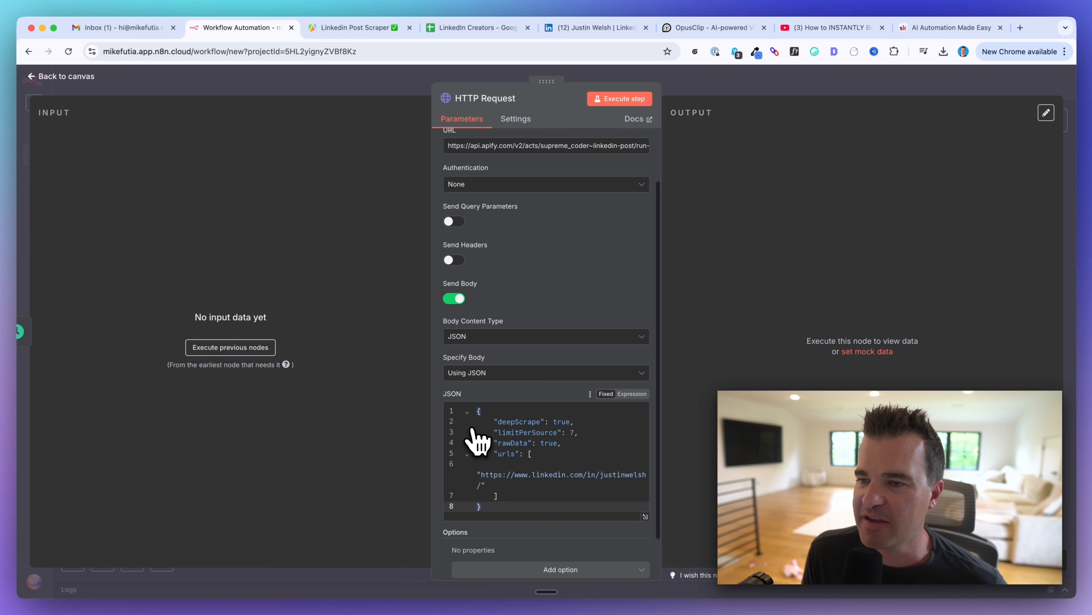
scroll(494, 451, "down", 2)
scroll(494, 451, "up", 5)
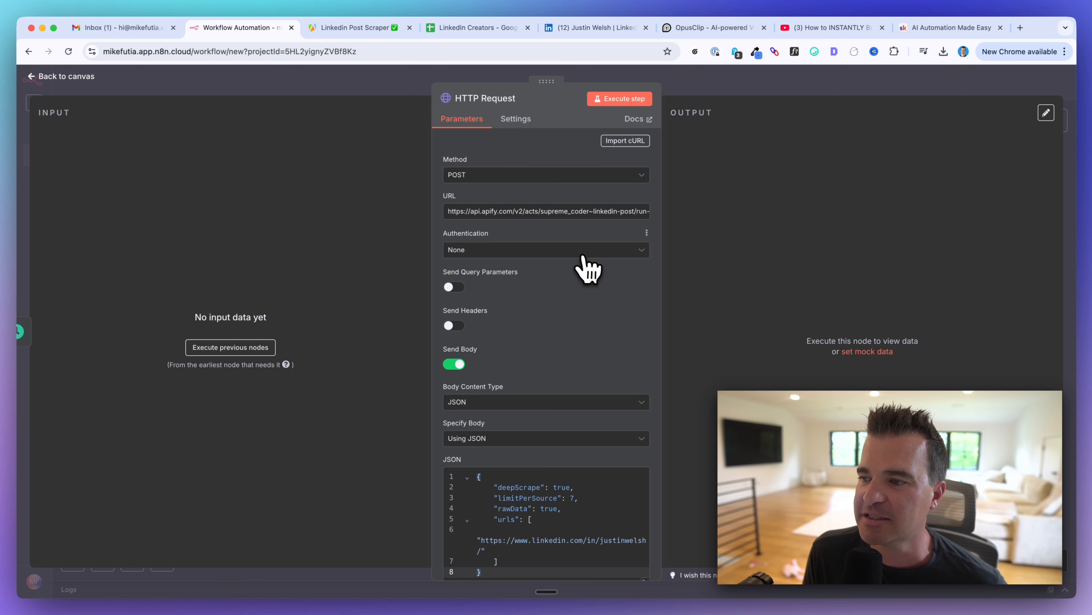
Step: Rename the HTTP Request node to 'Apify' and execute it
left_click(524, 103)
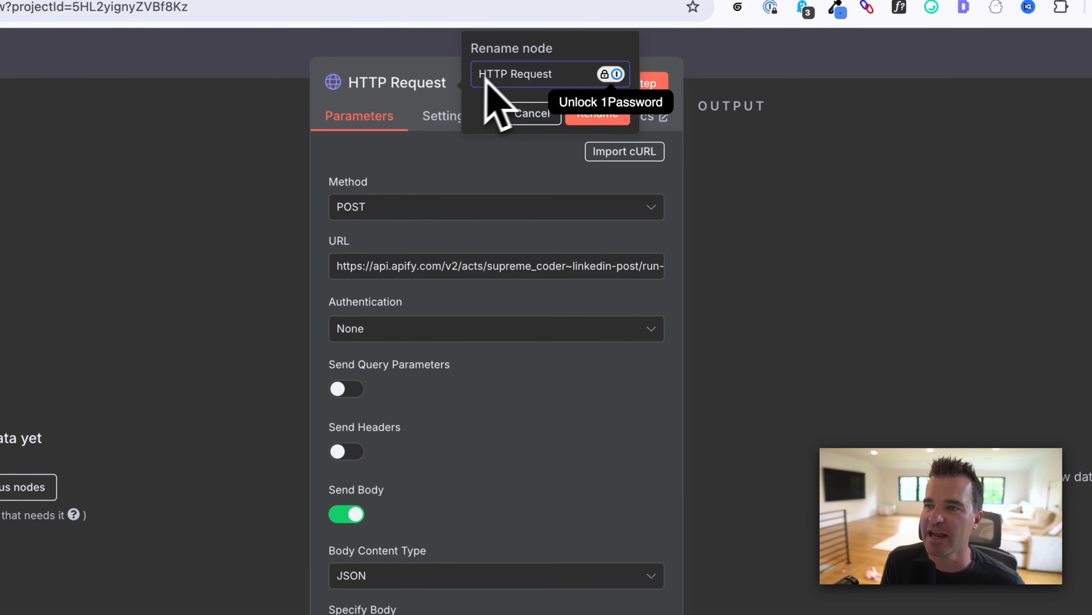
triple_click(500, 76)
type("A")
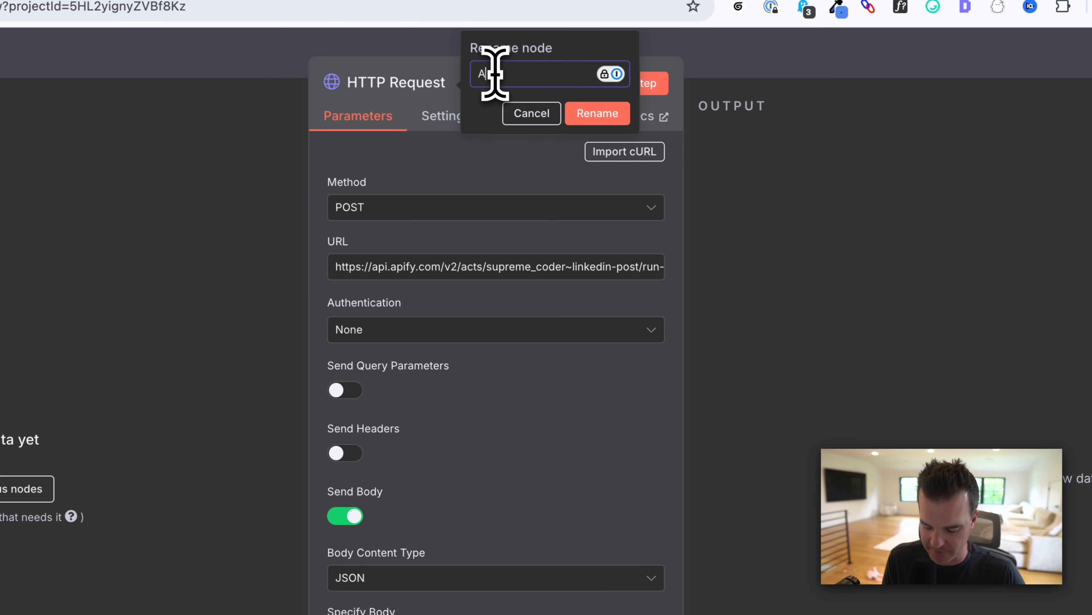
type("pify")
left_click(586, 113)
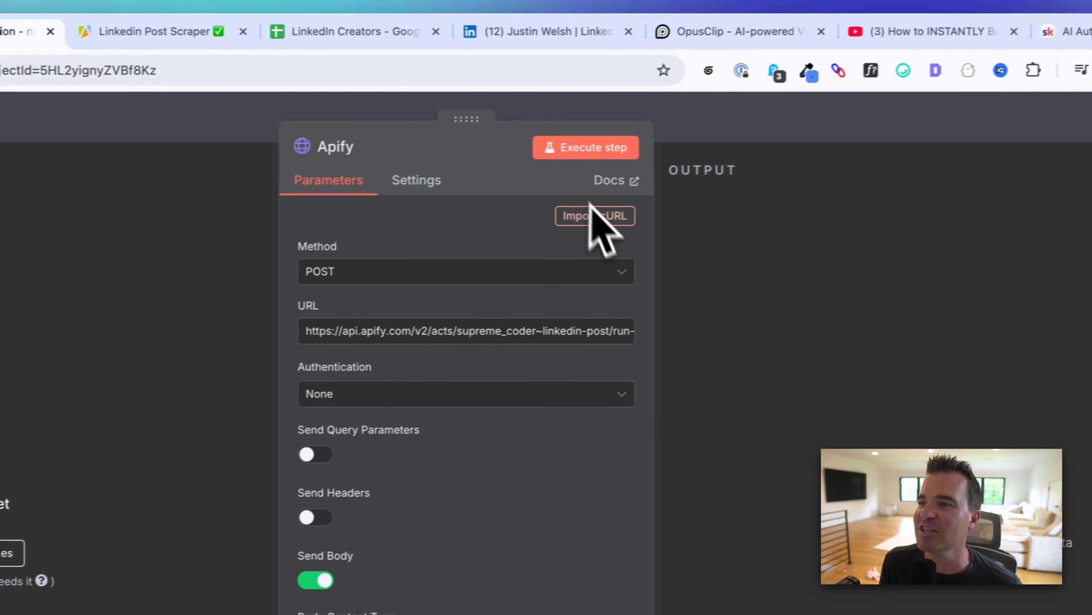
left_click(584, 151)
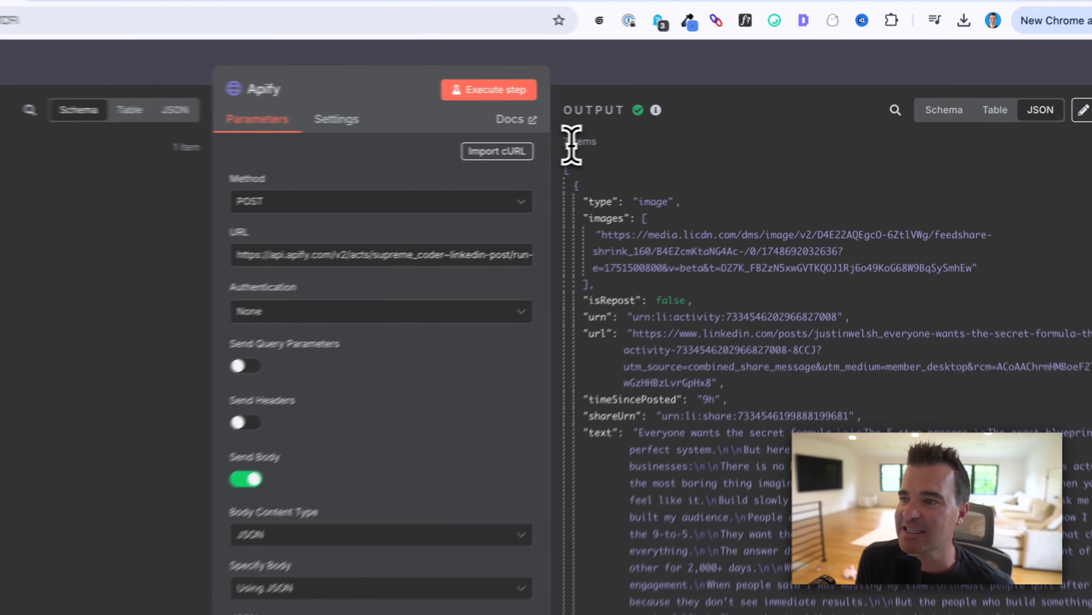
Step: Inspect the 7 returned items in JSON output, reading the first post's text
left_click_drag(670, 134, 698, 137)
scroll(693, 383, "down", 1)
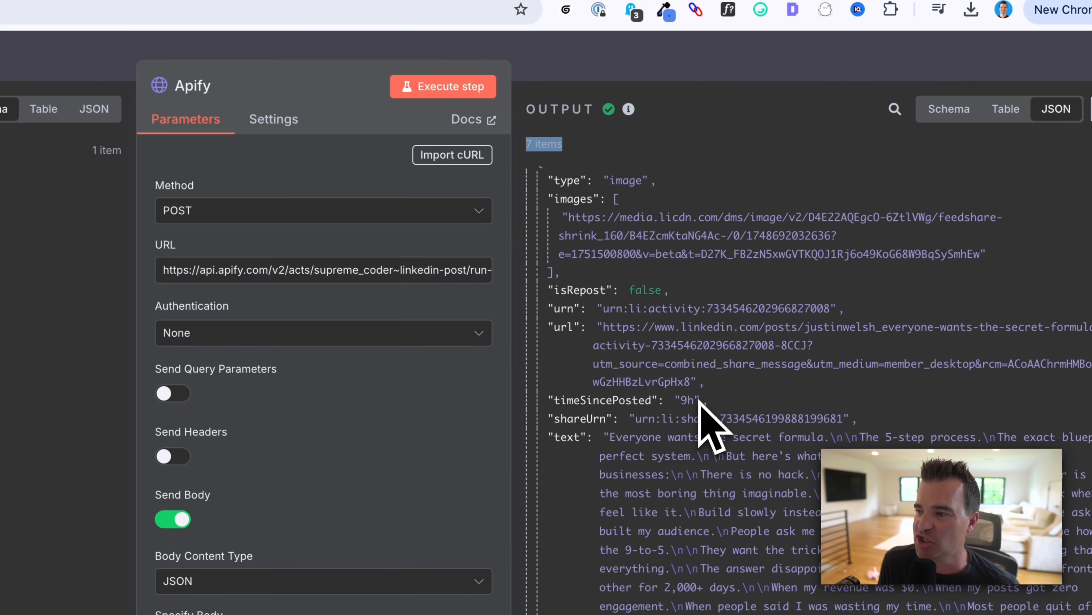
scroll(699, 397, "down", 1)
scroll(700, 397, "up", 2)
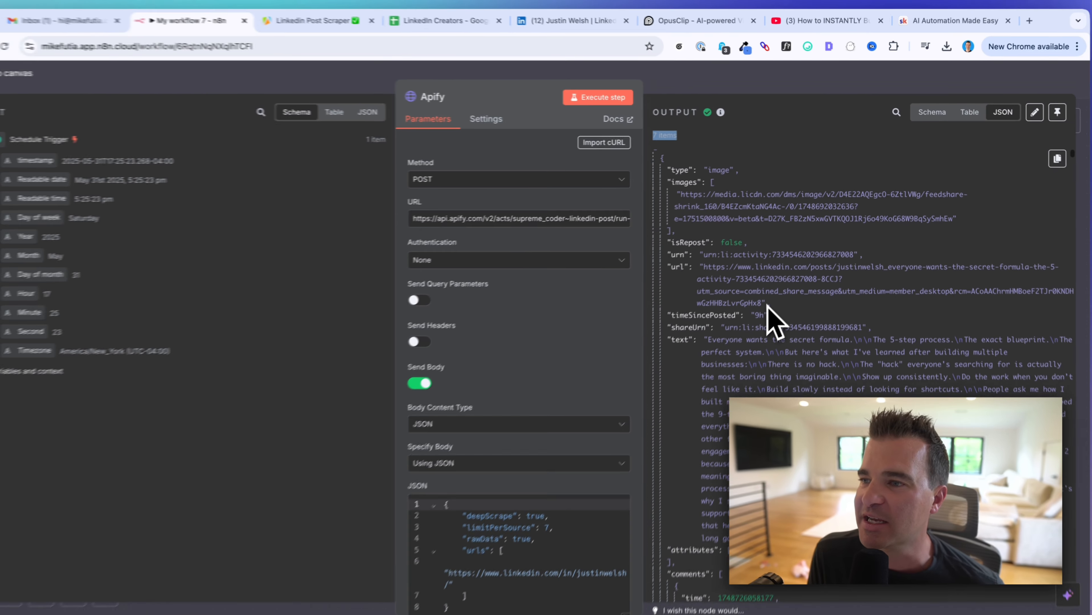
scroll(699, 402, "down", 2)
scroll(782, 307, "down", 1)
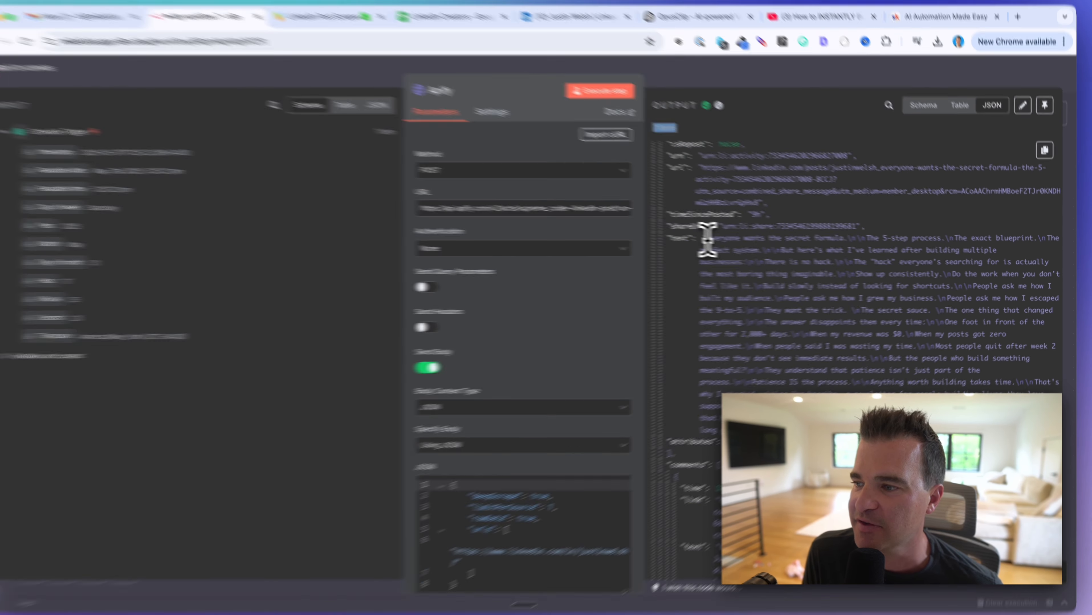
left_click_drag(719, 240, 841, 379)
left_click_drag(692, 436, 680, 504)
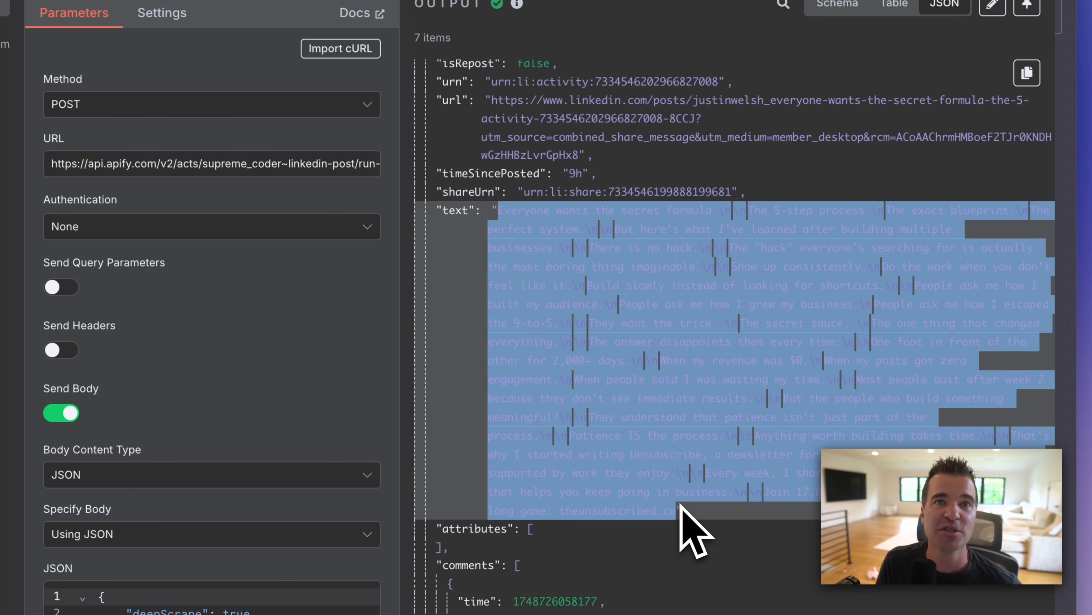
left_click(633, 338)
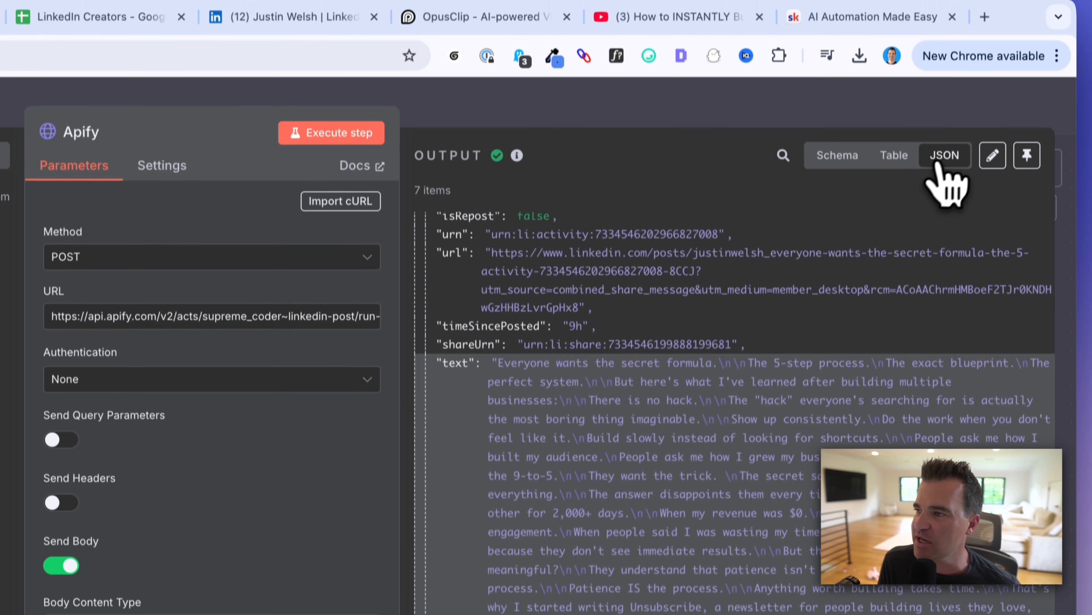
Step: Switch the output to Table view and scroll across the post columns
left_click(893, 155)
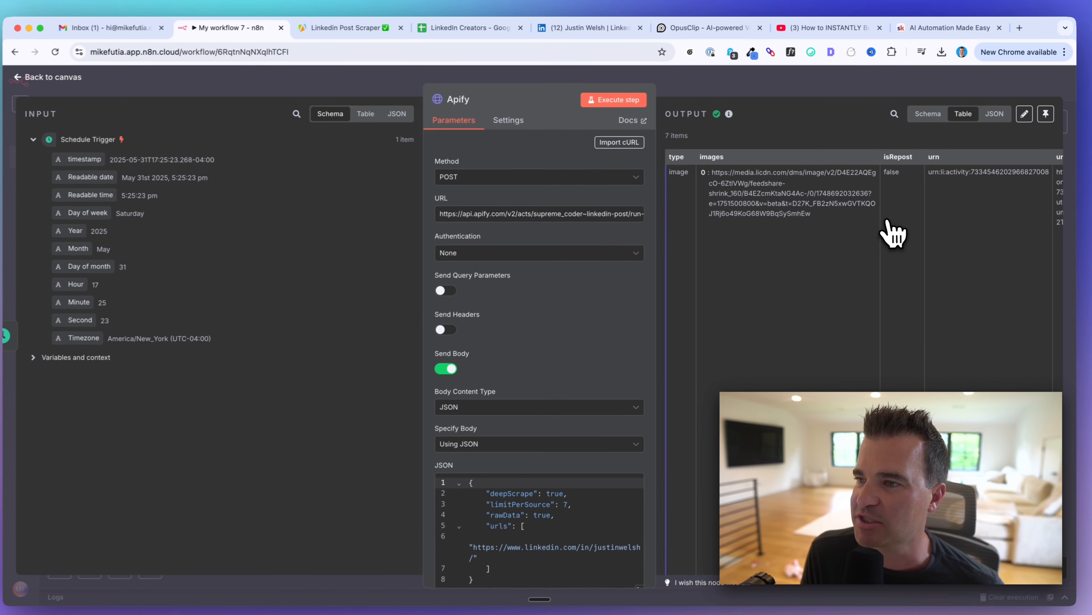
scroll(891, 235, "right", 10)
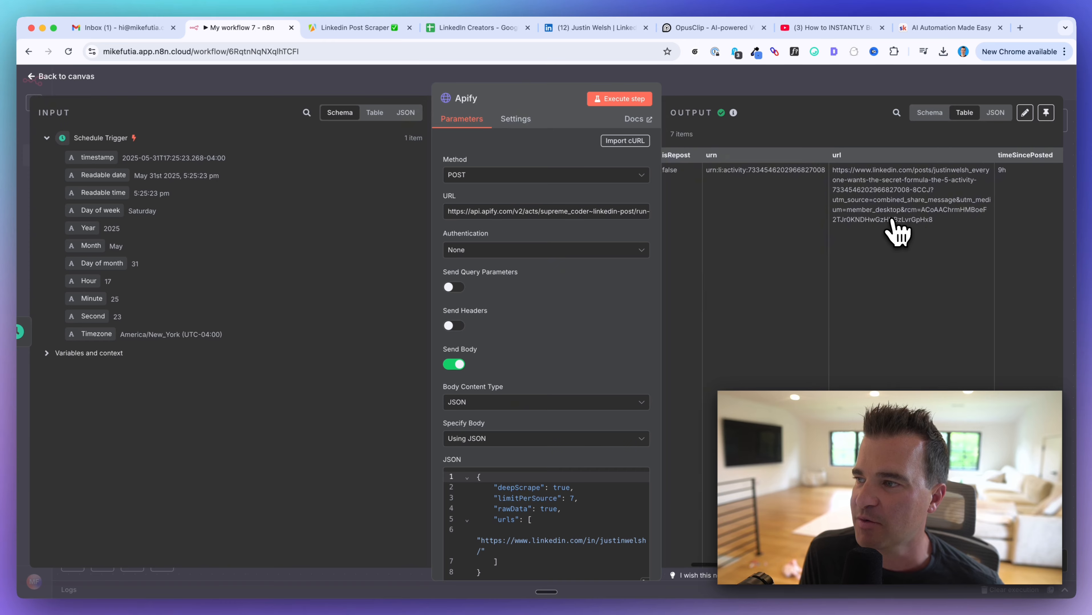
scroll(898, 233, "right", 5)
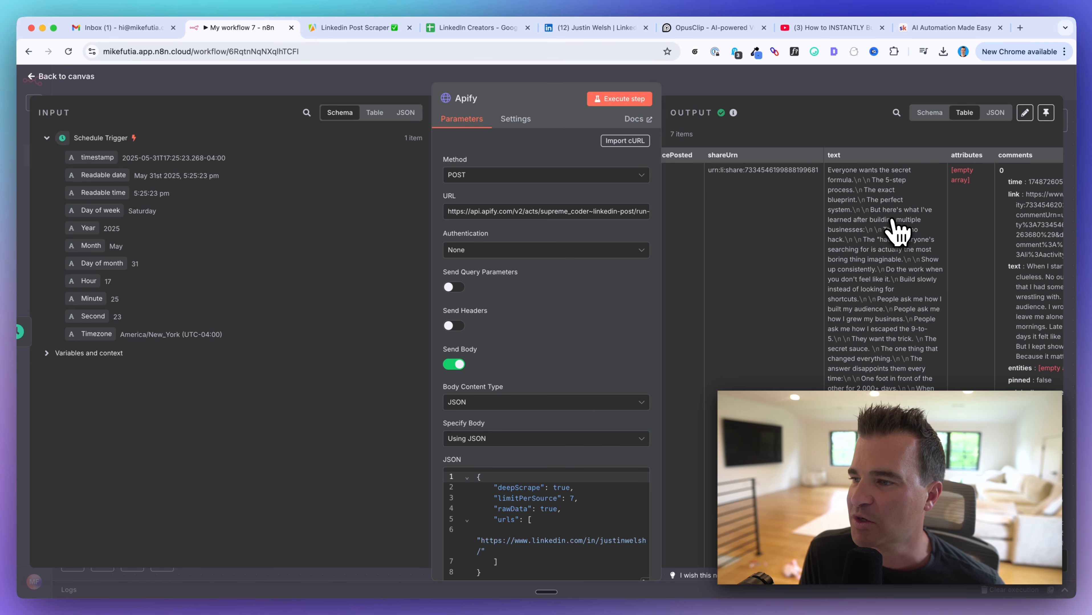
scroll(897, 233, "right", 5)
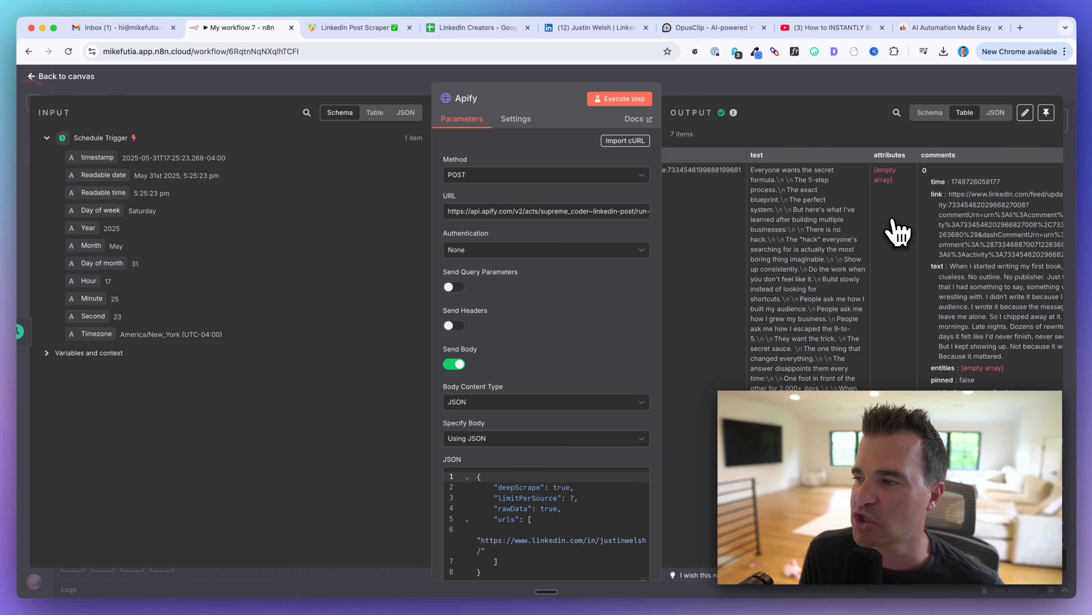
scroll(897, 232, "right", 10)
scroll(897, 233, "right", 2)
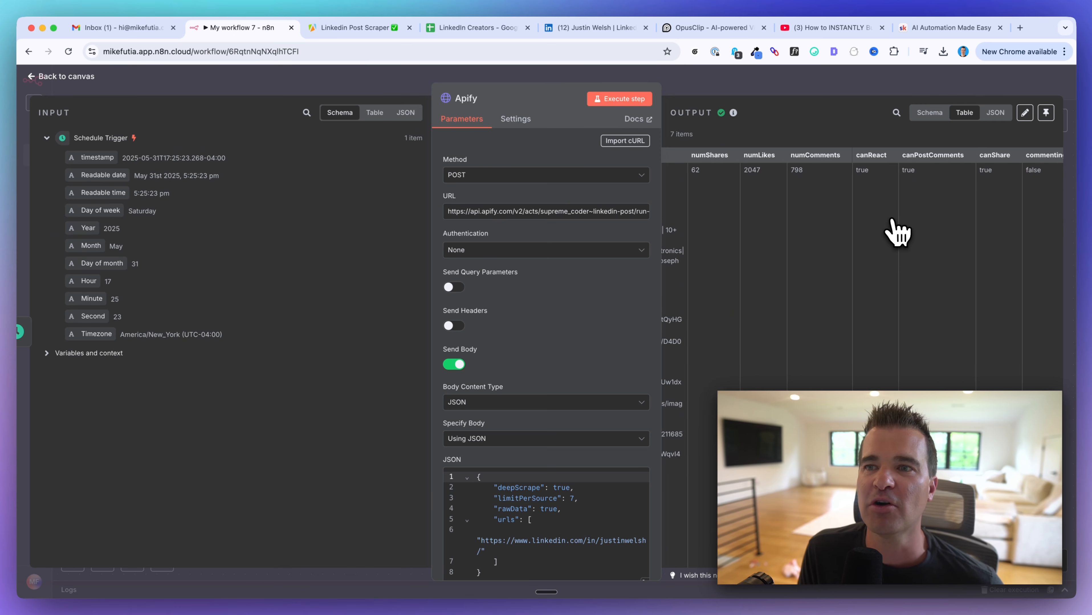
left_click(358, 27)
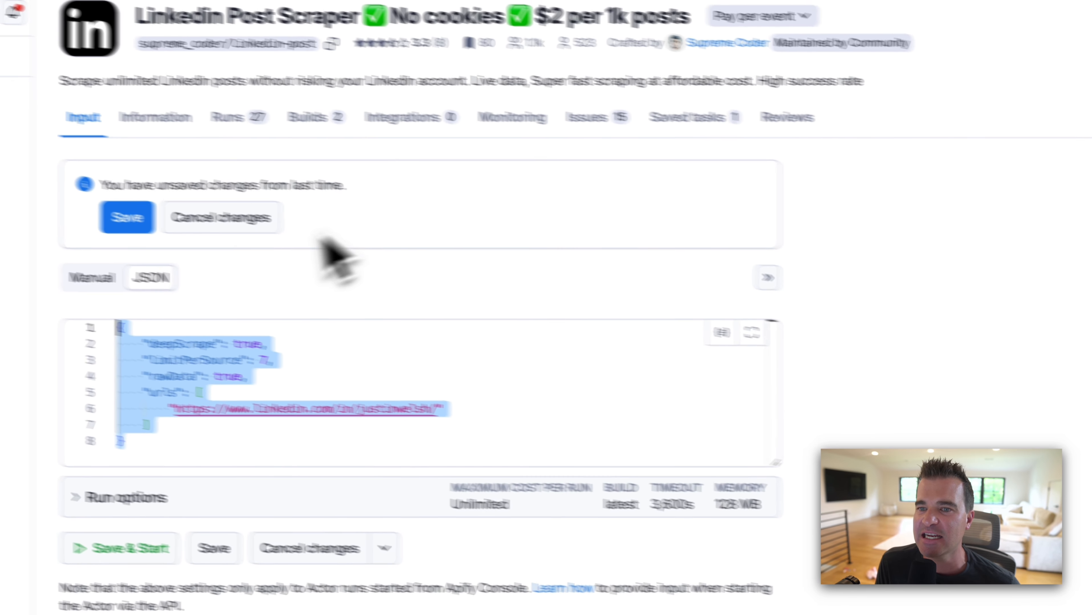
Step: Switch the scraper input back to Manual form view and return to 'My workflow 7' in n8n
left_click(77, 275)
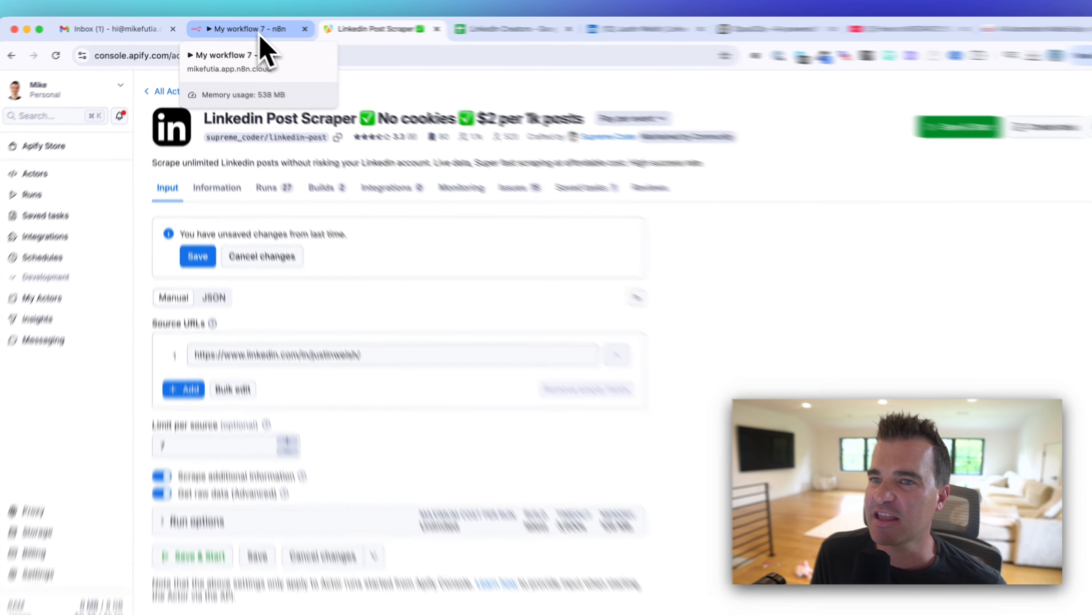
left_click(252, 29)
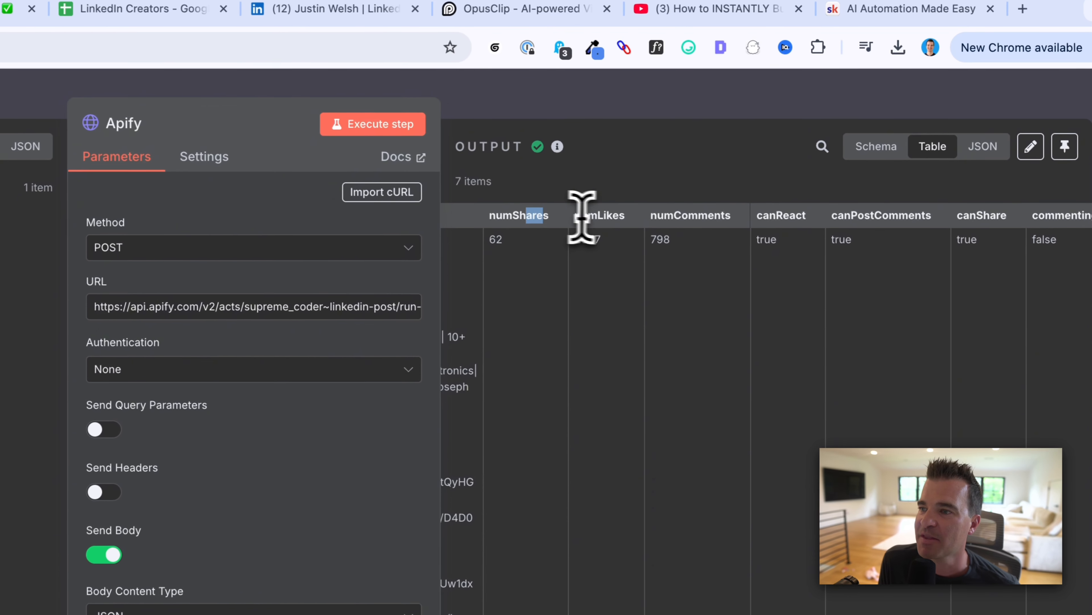
Step: Check the numComments column, then switch the Apify output to Schema view
left_click_drag(578, 218, 728, 220)
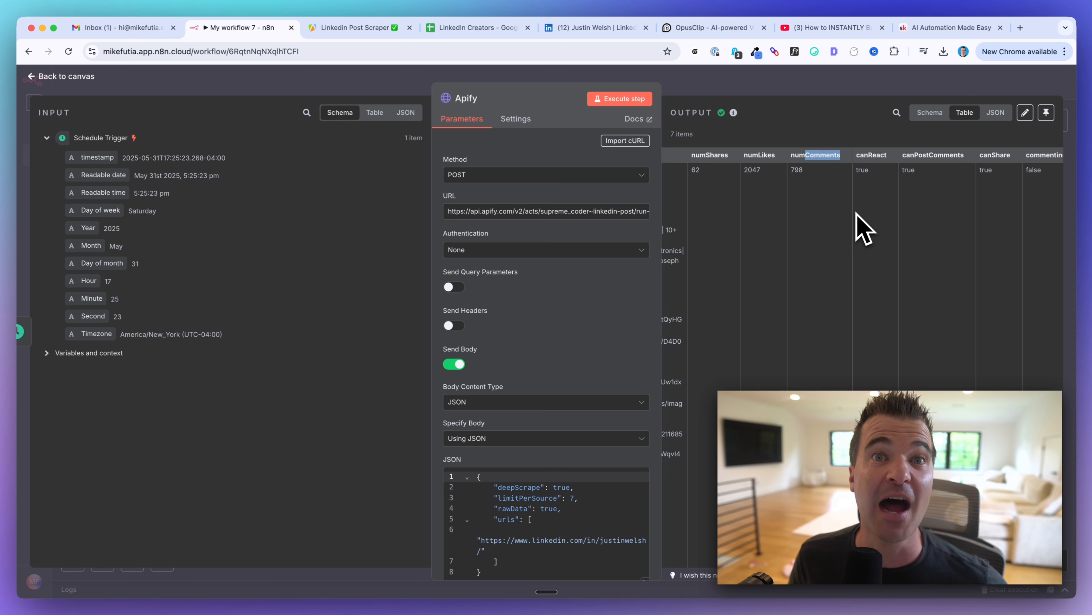
scroll(857, 226, "left", 2)
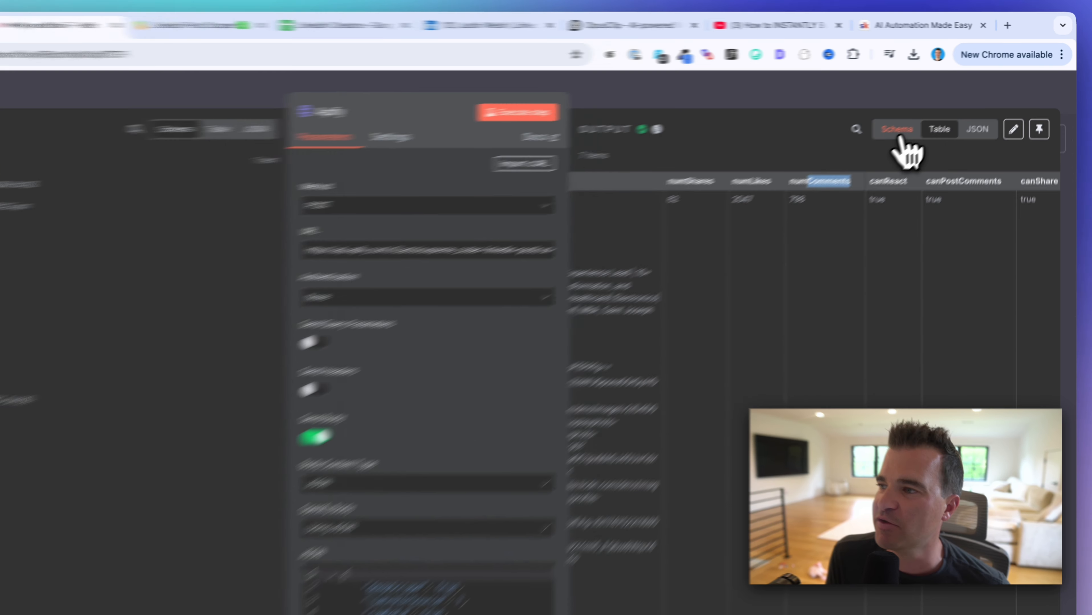
left_click(930, 114)
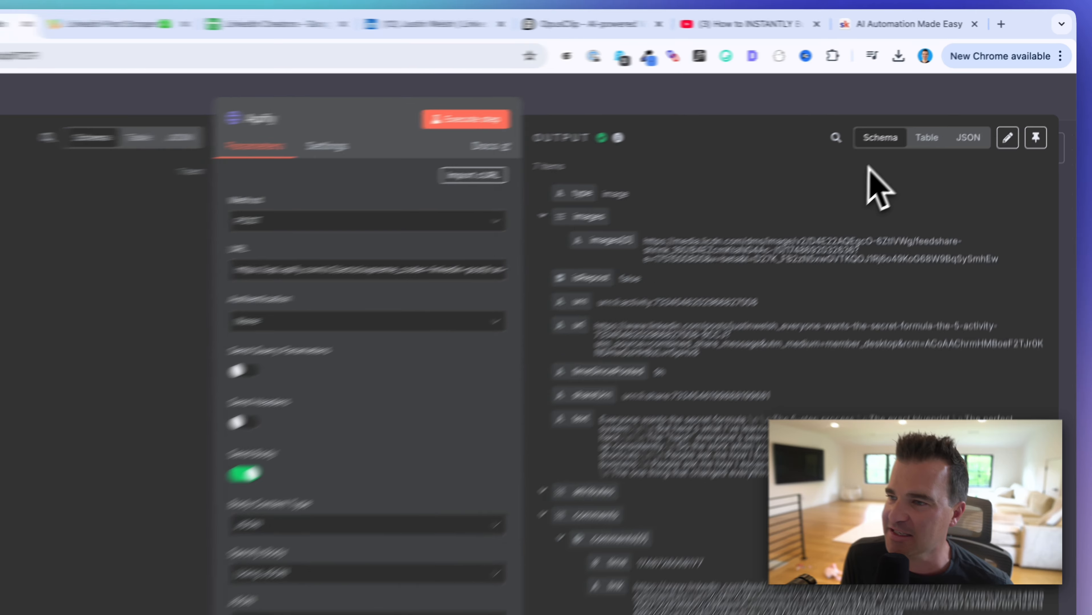
Step: Scroll through the seven posts in the Apify output, then go back to the canvas
scroll(696, 373, "down", 1)
scroll(844, 269, "down", 3)
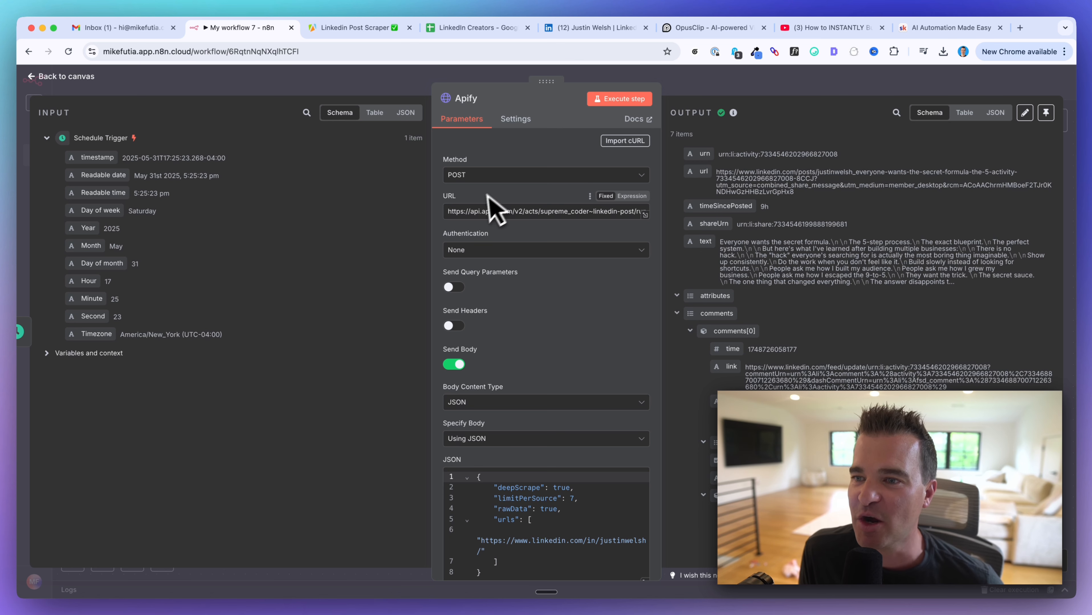
scroll(492, 276, "down", 1)
scroll(497, 306, "down", 4)
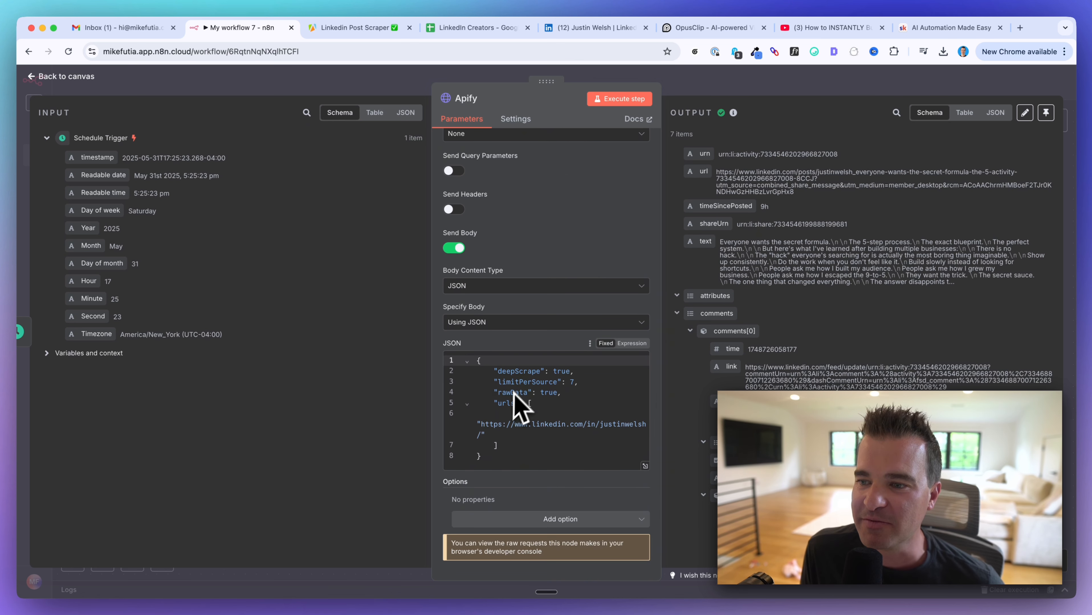
scroll(517, 405, "up", 2)
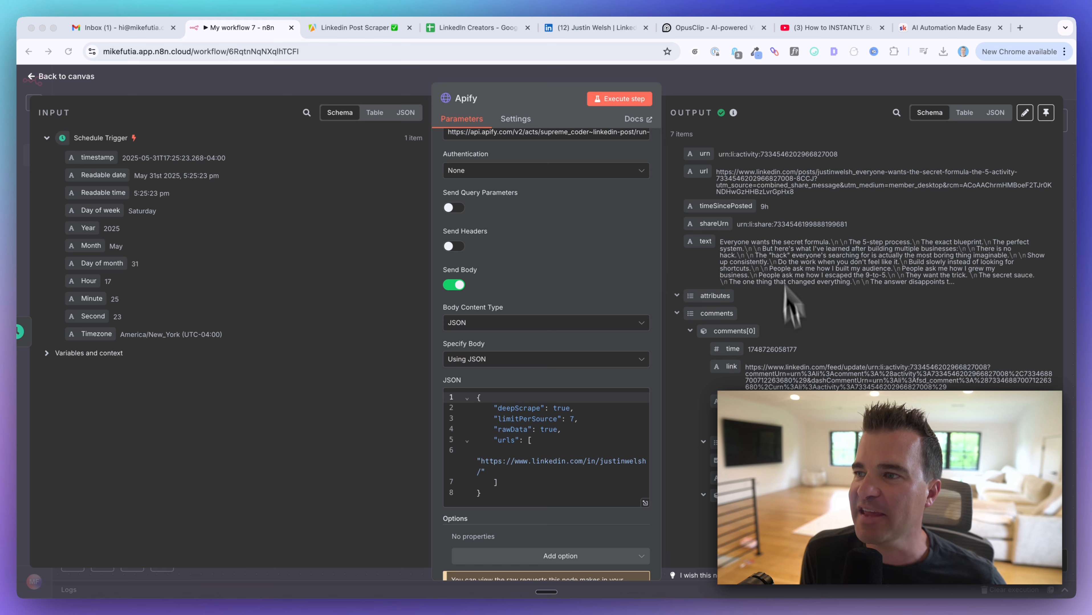
scroll(741, 246, "down", 10)
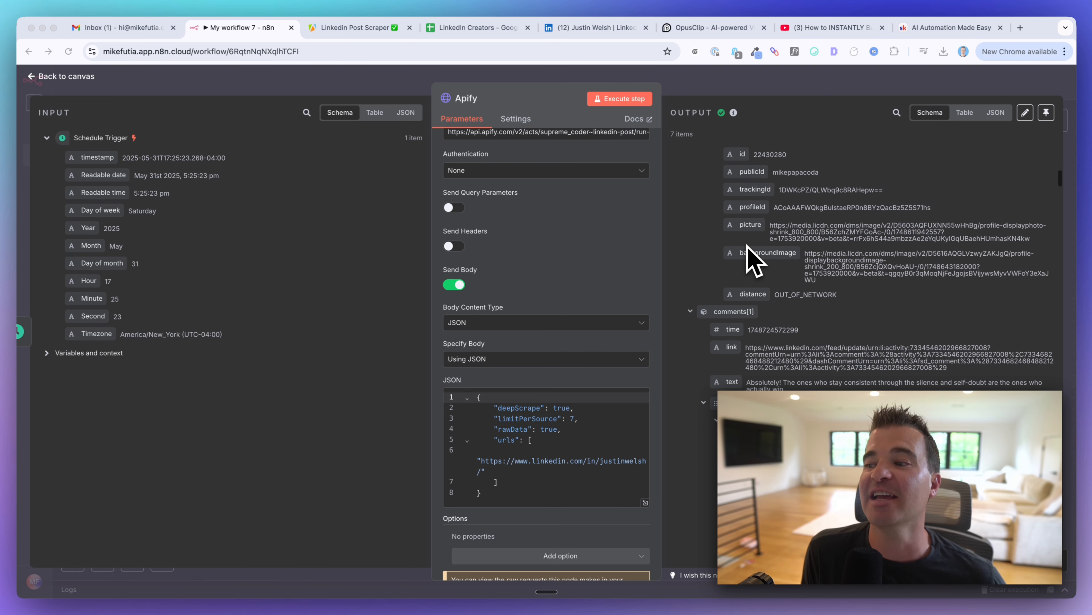
scroll(752, 259, "down", 10)
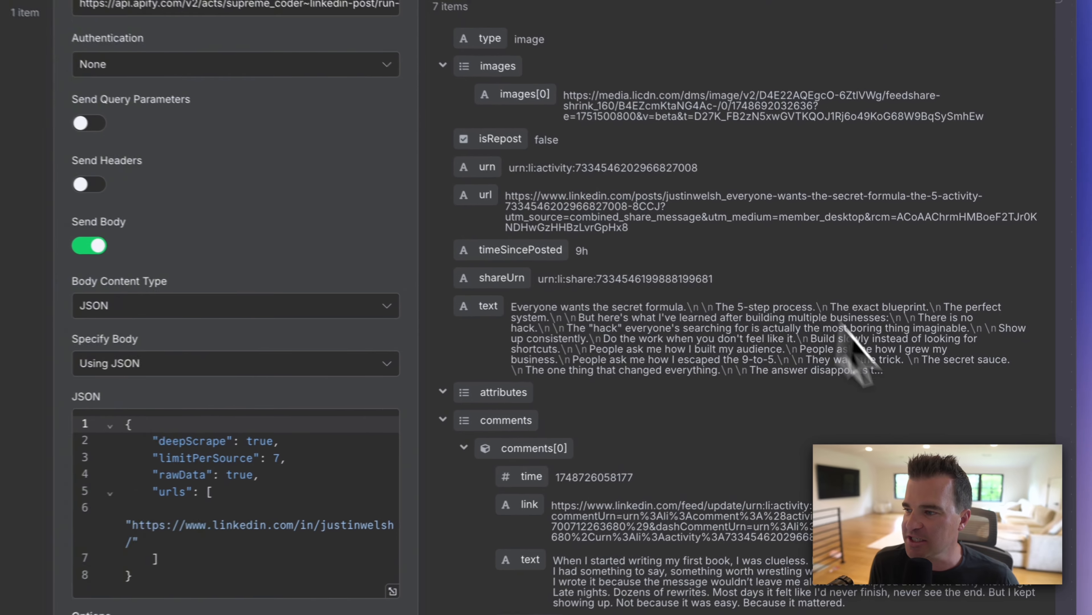
left_click_drag(952, 363, 797, 350)
left_click_drag(623, 347, 495, 317)
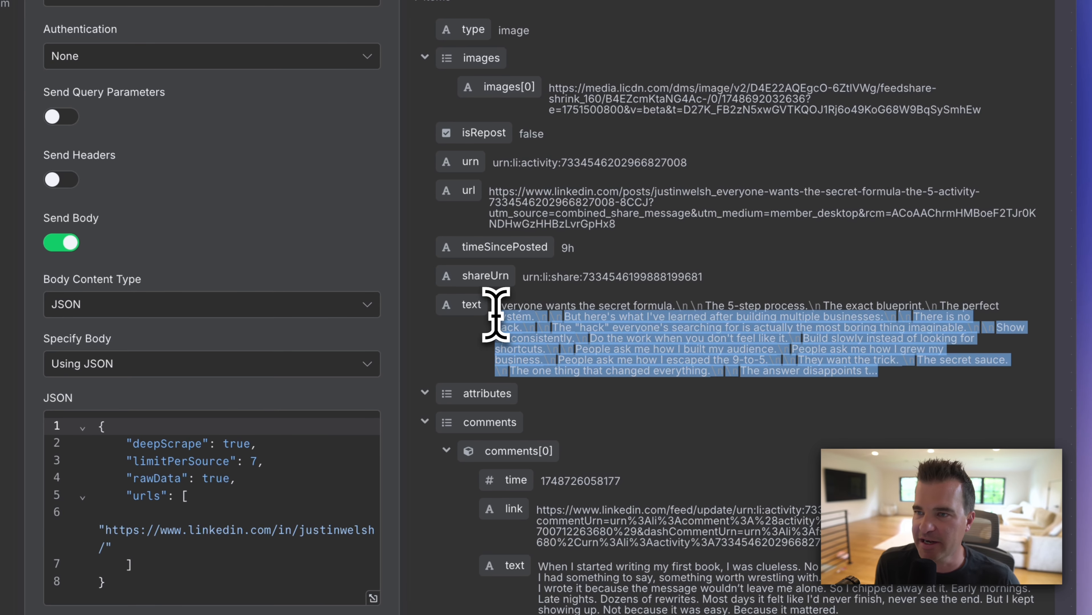
left_click(254, 76)
scroll(453, 382, "down", 2)
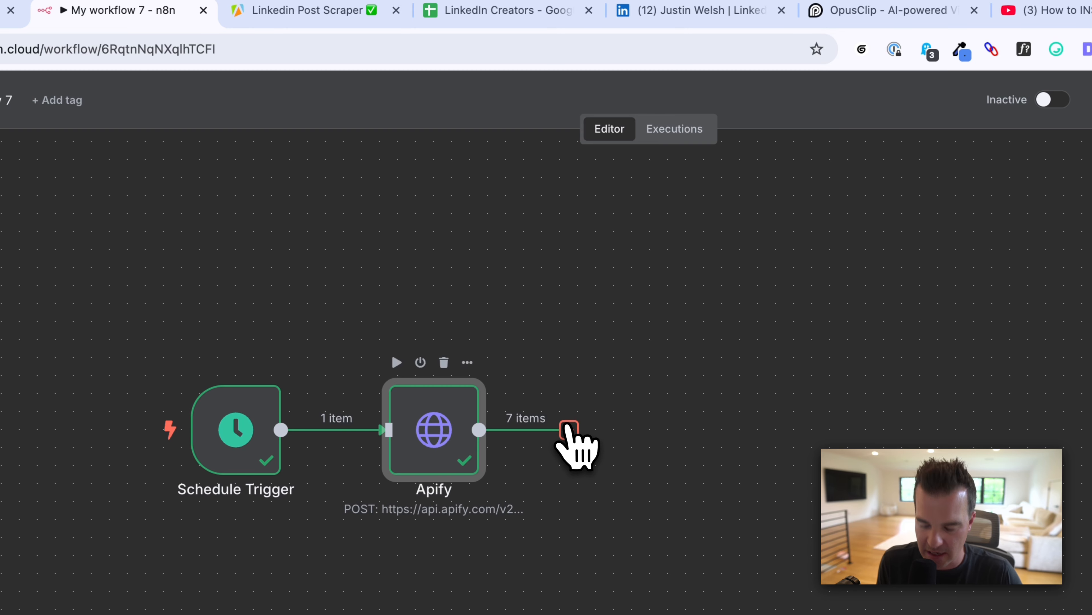
Step: Add an Aggregate node after Apify using the 'agg' search
left_click(568, 430)
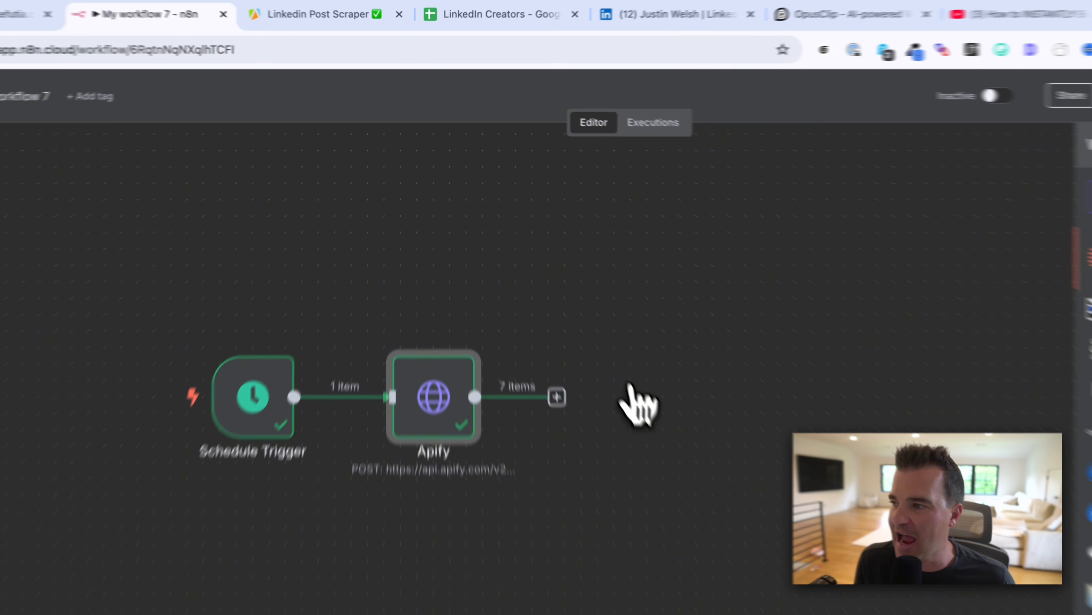
type("agg")
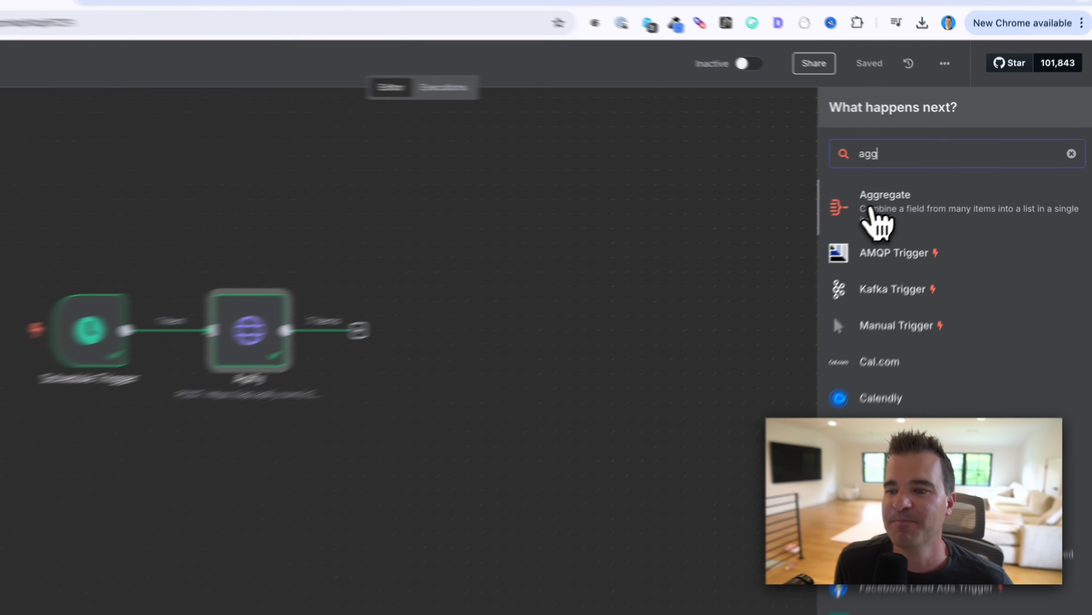
left_click(871, 209)
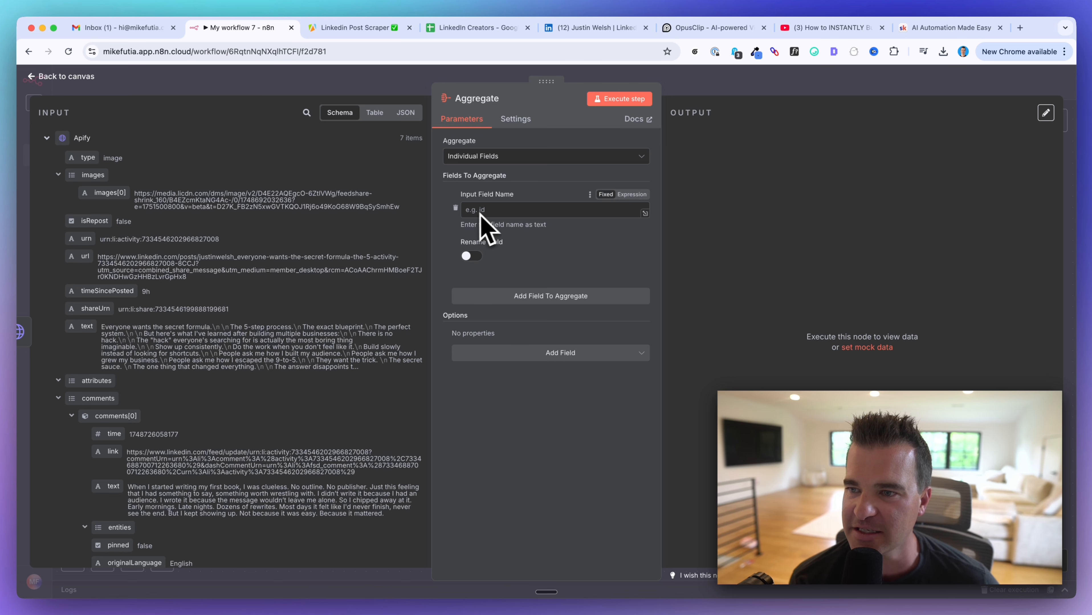
Step: Aggregate the text field, run the step, and check the combined post texts
left_click_drag(87, 327, 306, 253)
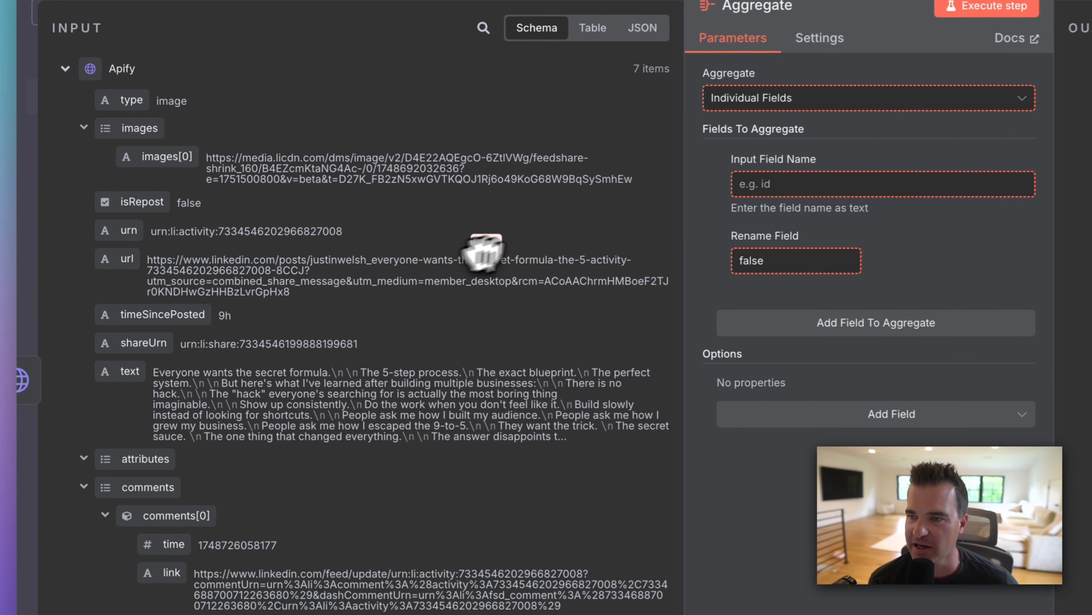
left_click_drag(481, 254, 761, 187)
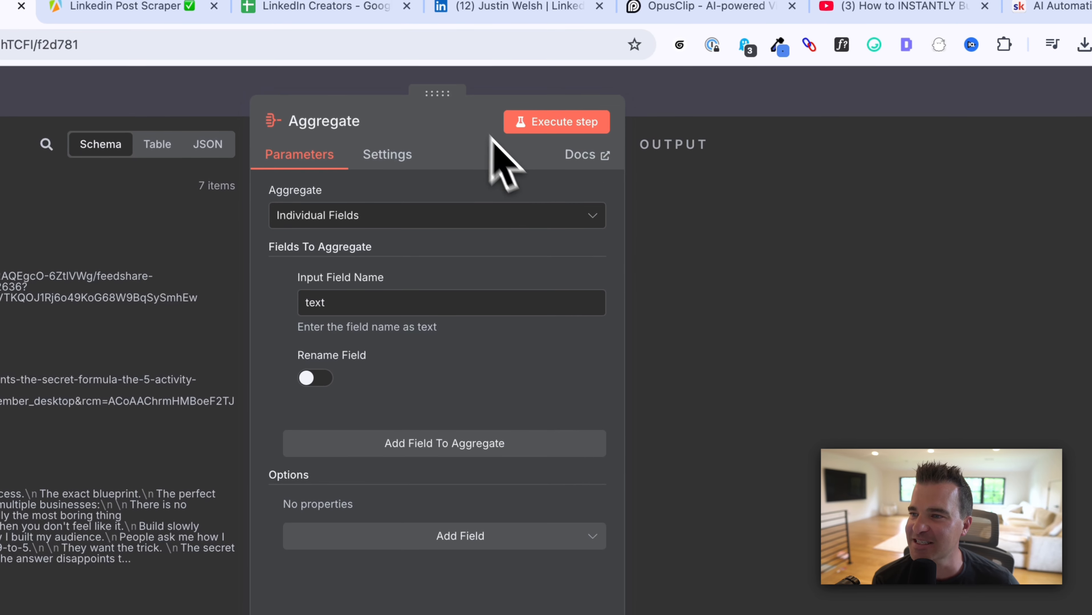
left_click(556, 117)
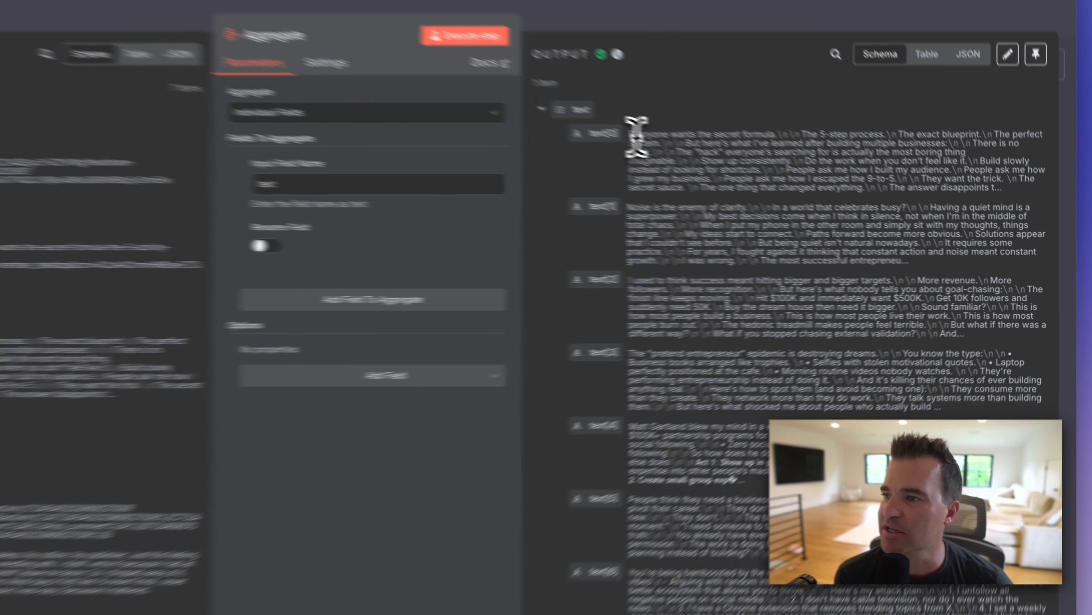
left_click_drag(743, 173, 854, 331)
left_click_drag(714, 362, 764, 409)
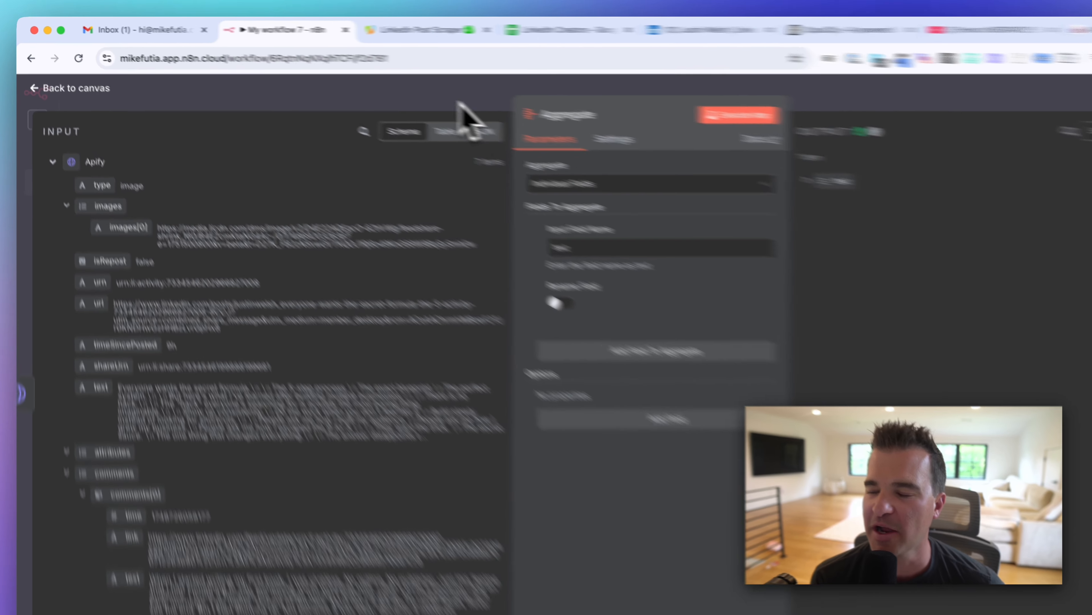
left_click(386, 88)
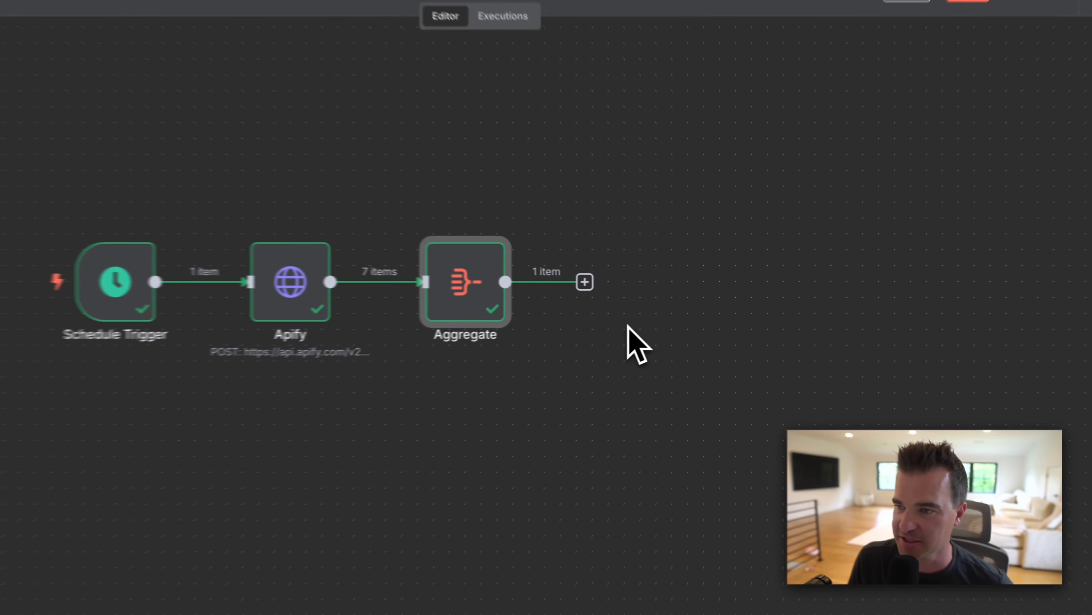
Step: Add a Basic LLM Chain after Aggregate with its prompt set to Define below, as an Expression
left_click(561, 281)
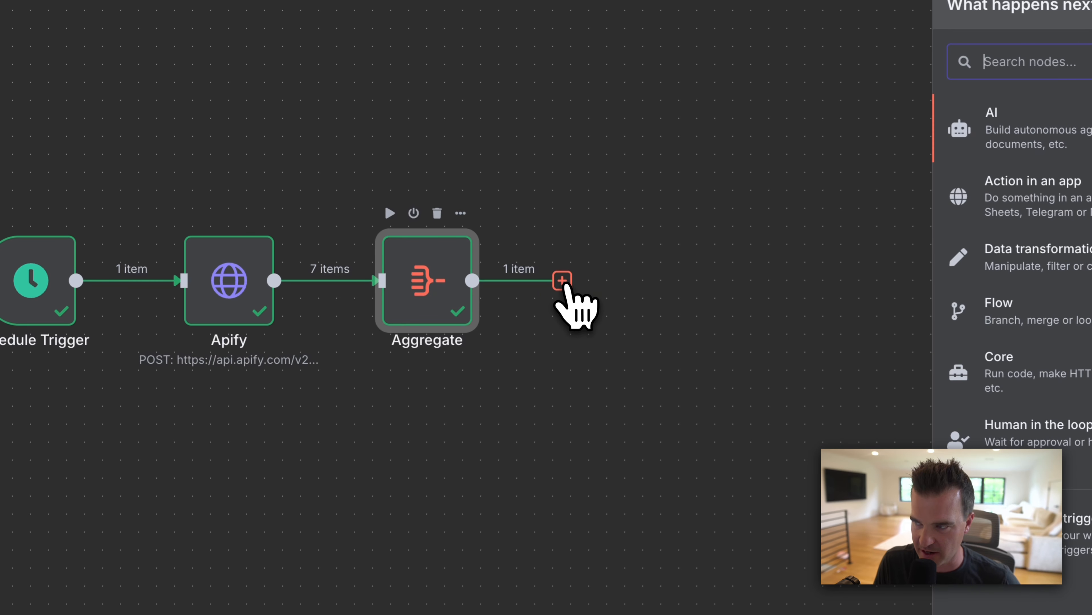
type("llm c")
type("ha")
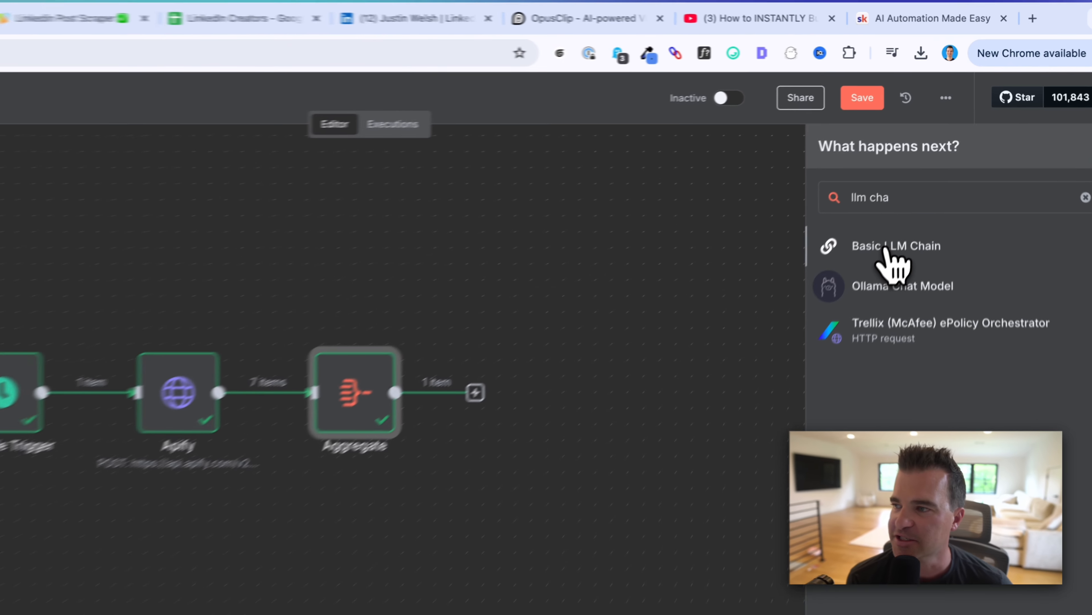
left_click(920, 190)
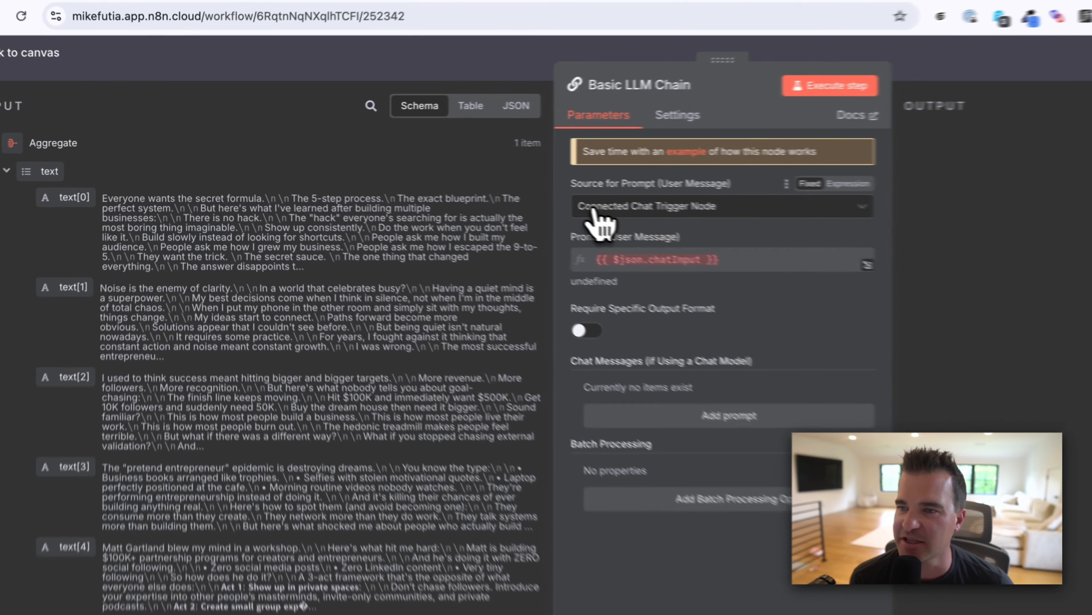
left_click(457, 181)
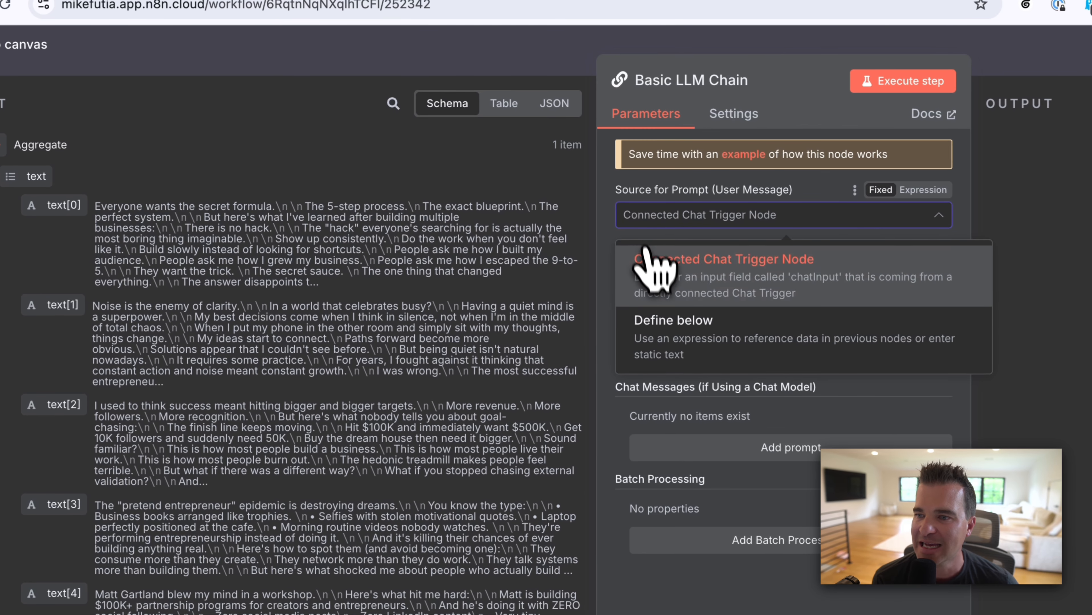
left_click(724, 341)
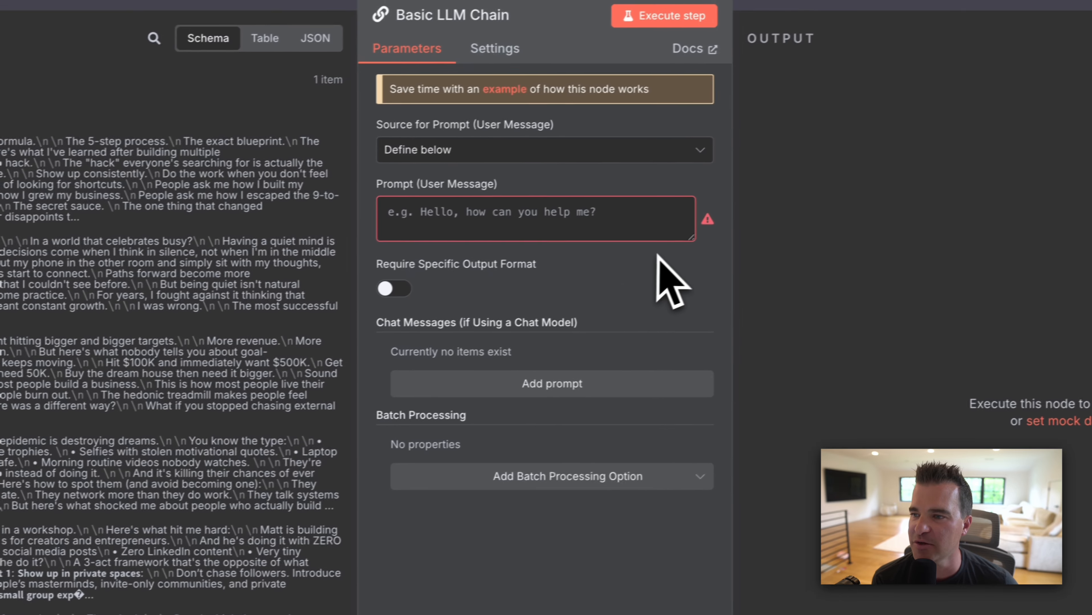
left_click(909, 134)
left_click(666, 188)
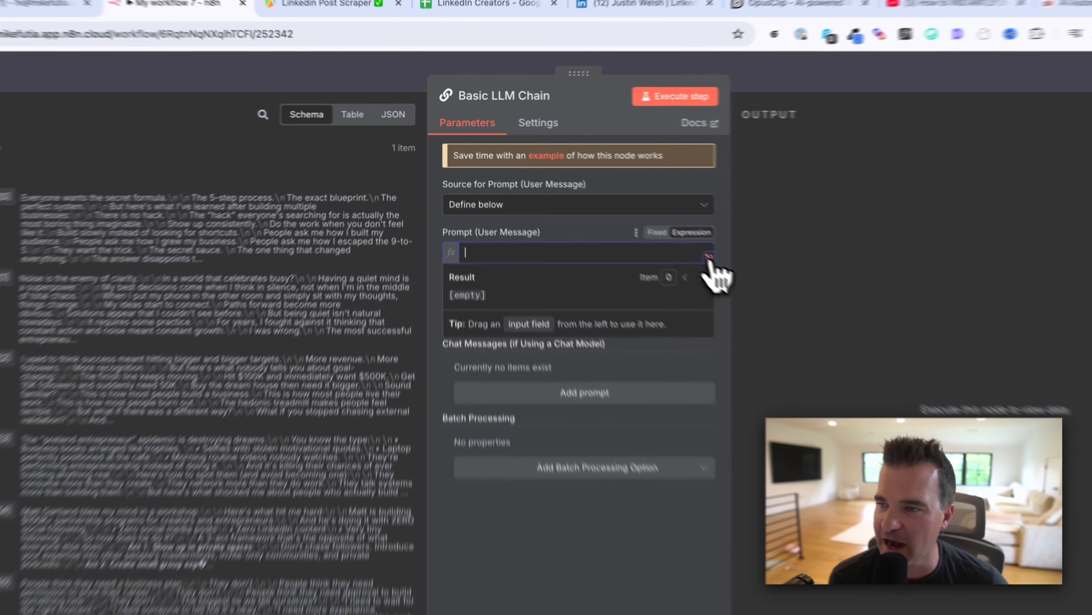
Step: Write the summary prompt with the aggregated {{ $json.text }} field on a second line
left_click(645, 220)
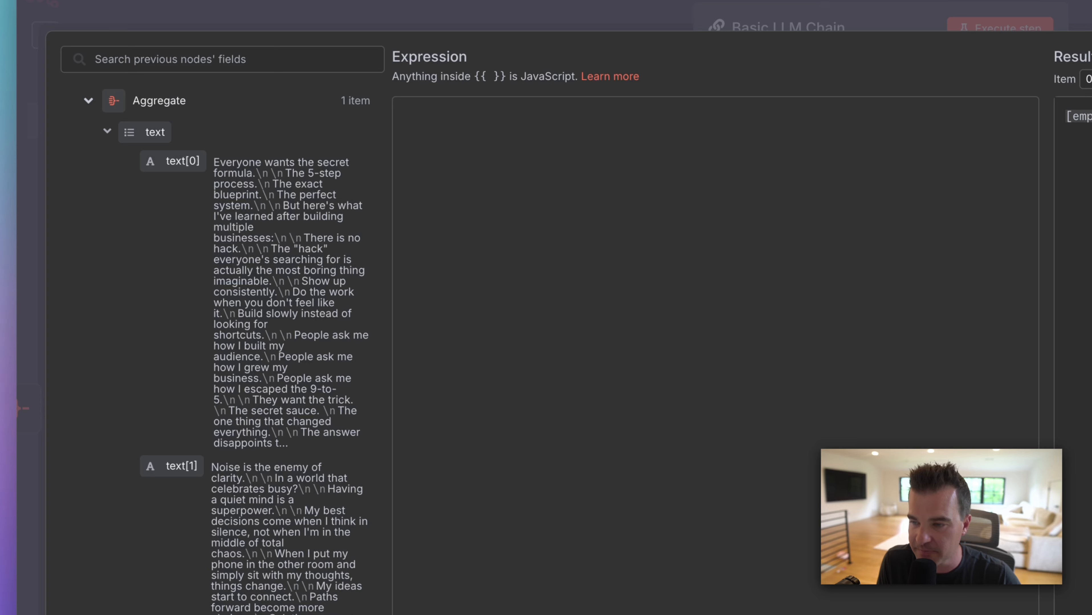
type("Please analyze the LinkedIn posts below and provide a summary of its content:")
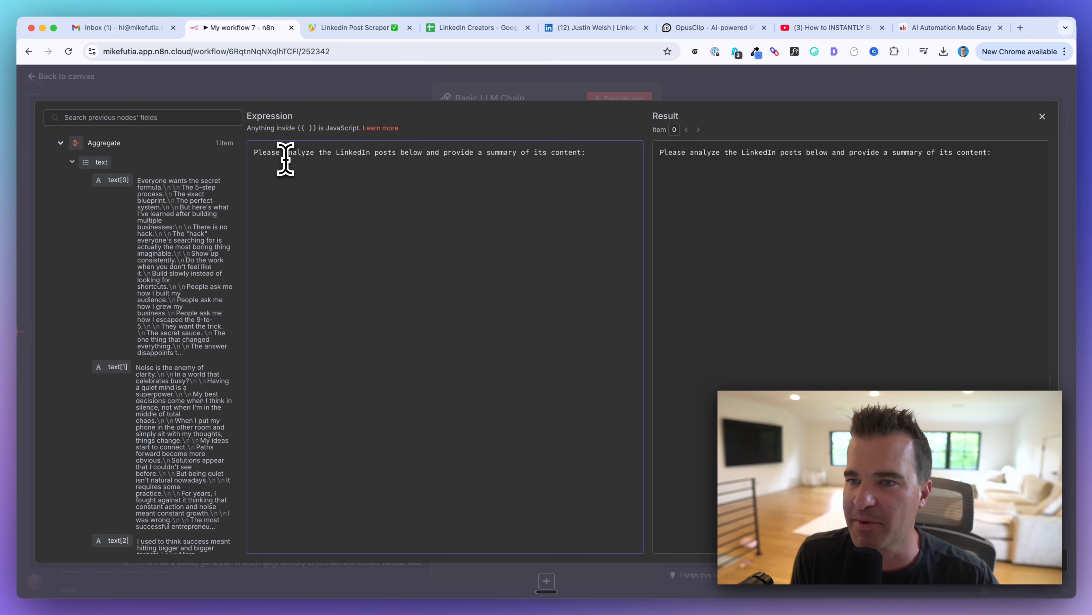
left_click_drag(277, 153, 349, 155)
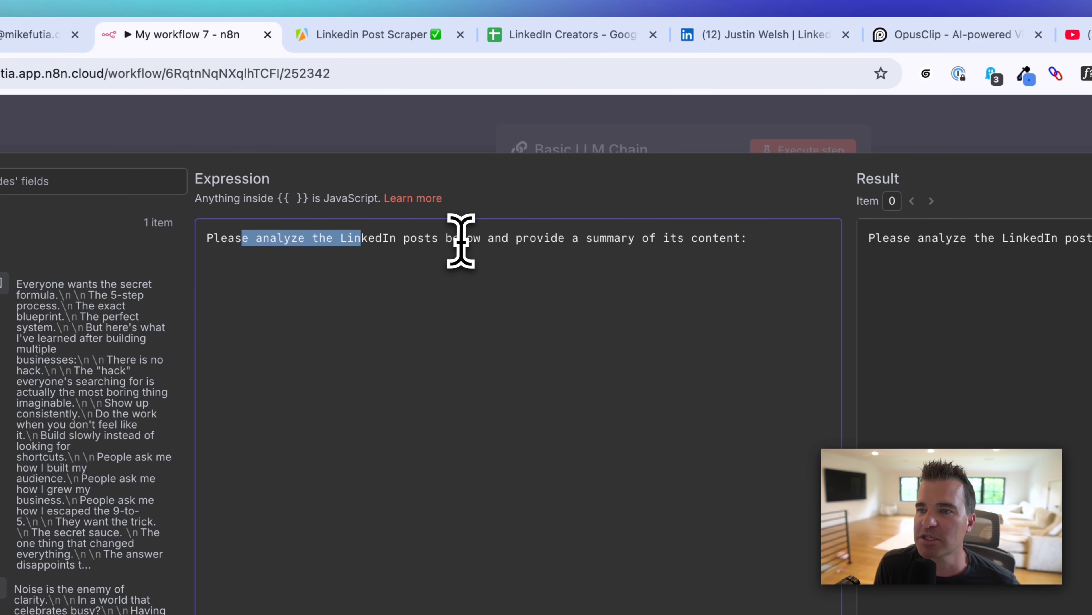
left_click(767, 241)
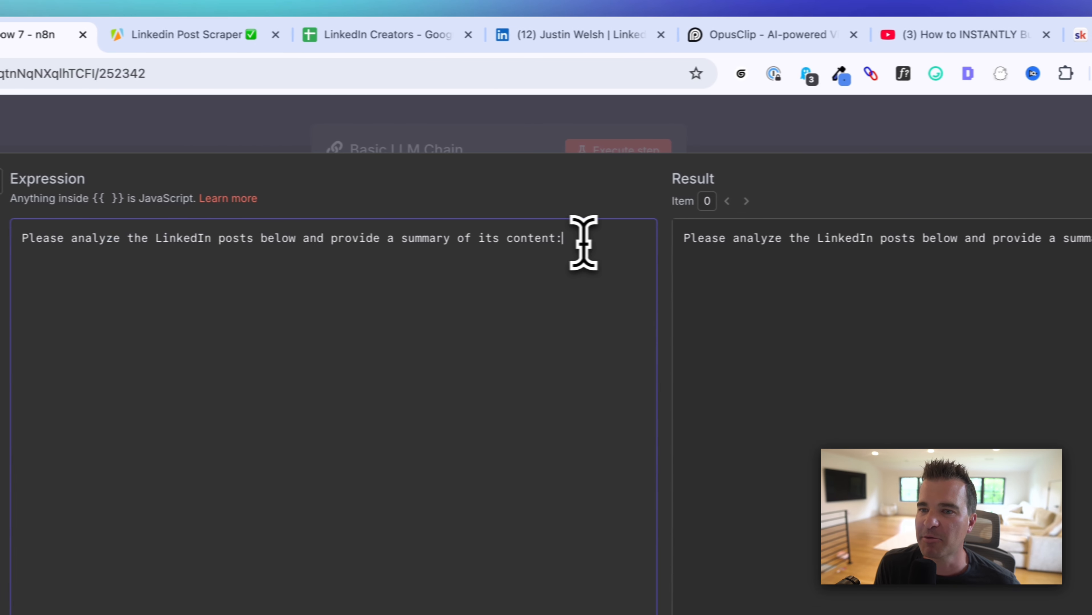
key("Return")
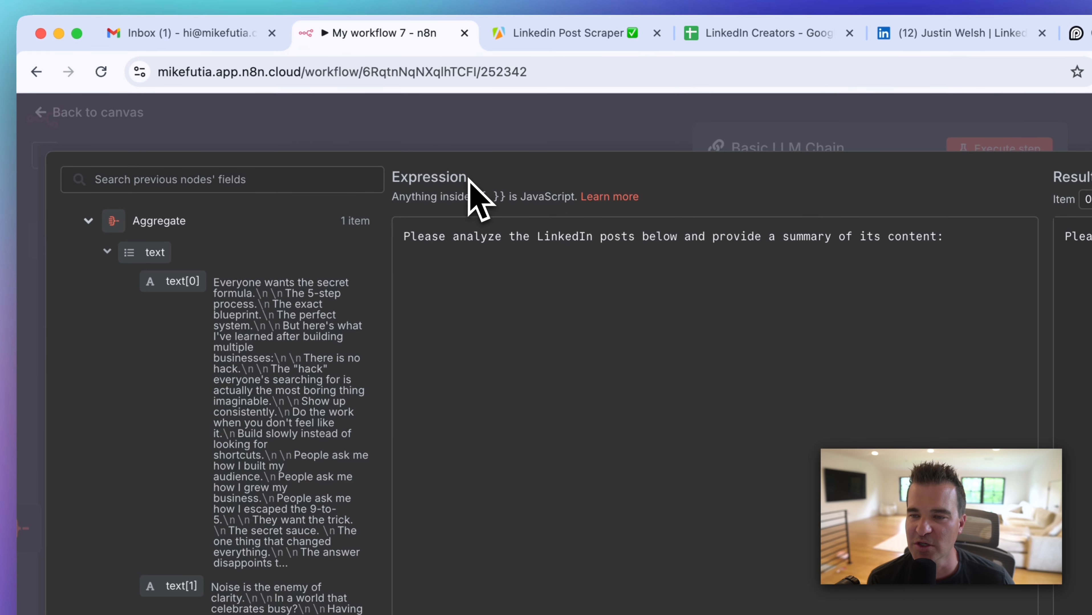
left_click_drag(297, 115, 264, 116)
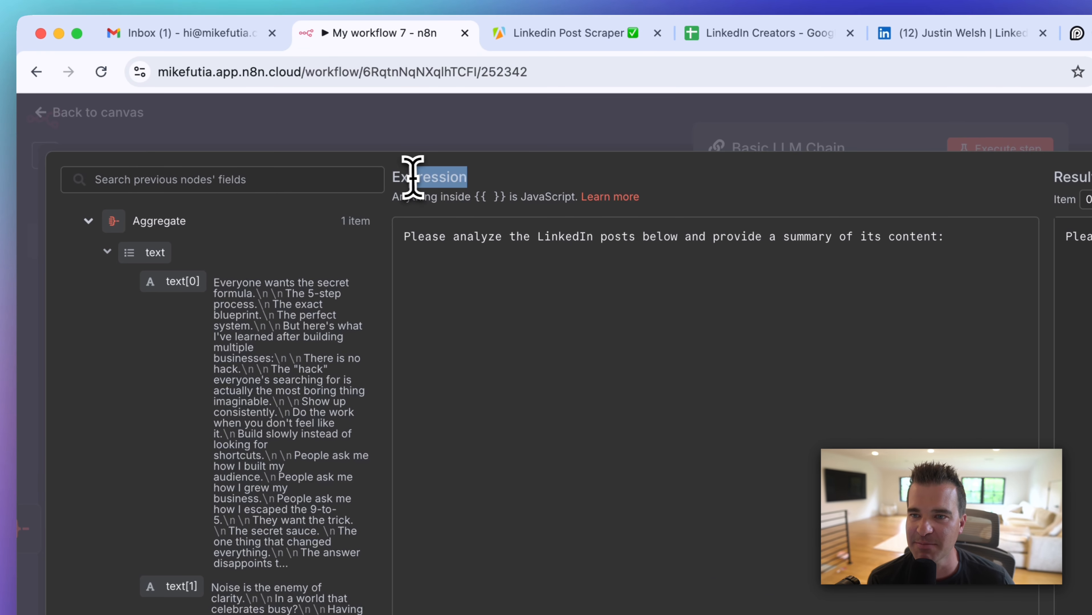
left_click(473, 299)
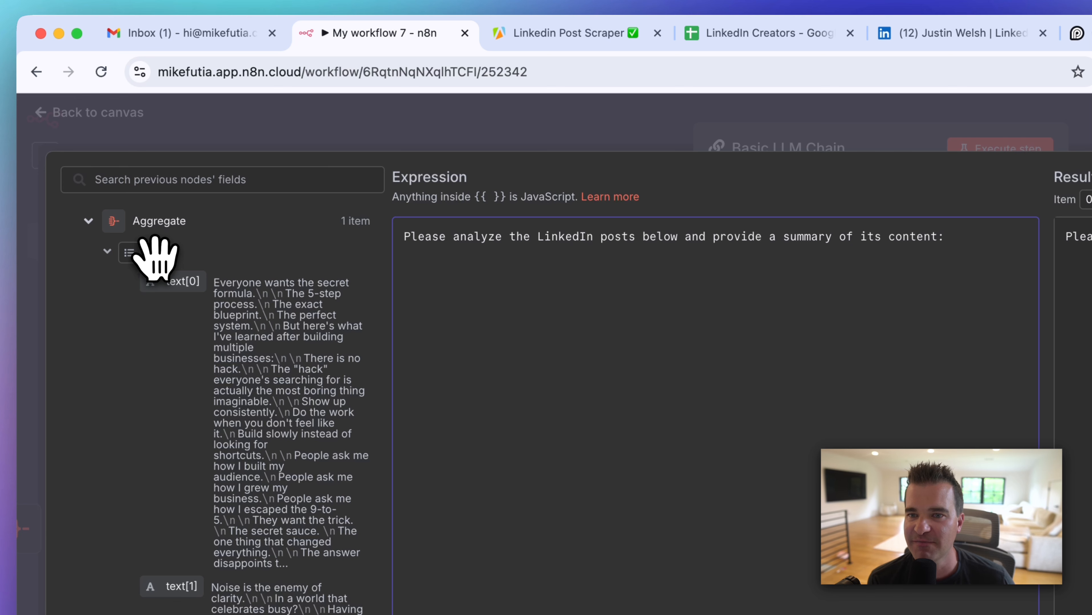
left_click_drag(165, 258, 470, 272)
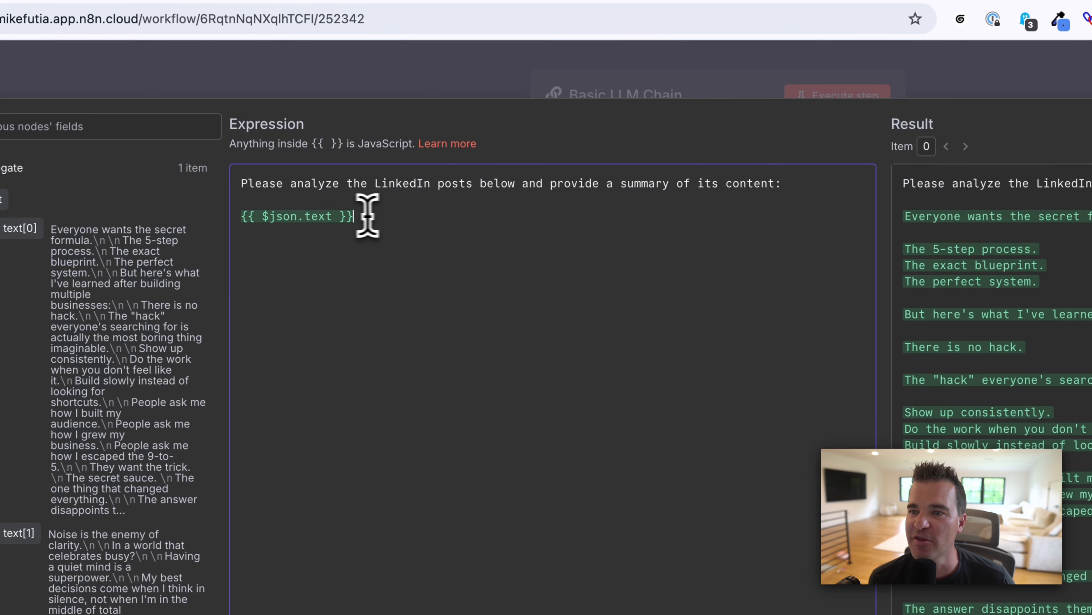
left_click_drag(346, 186, 221, 188)
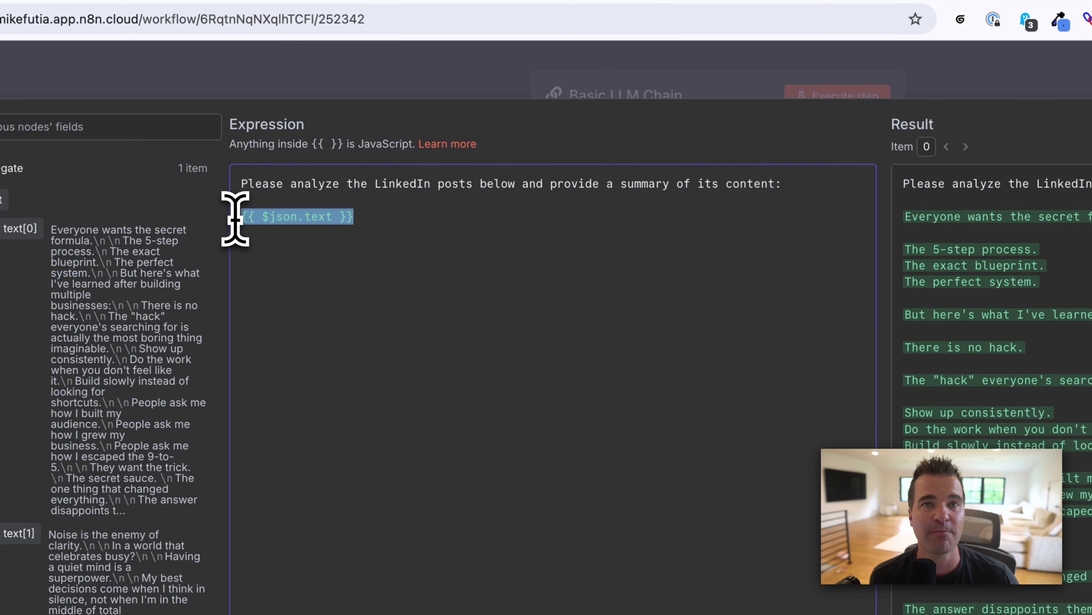
left_click(393, 224)
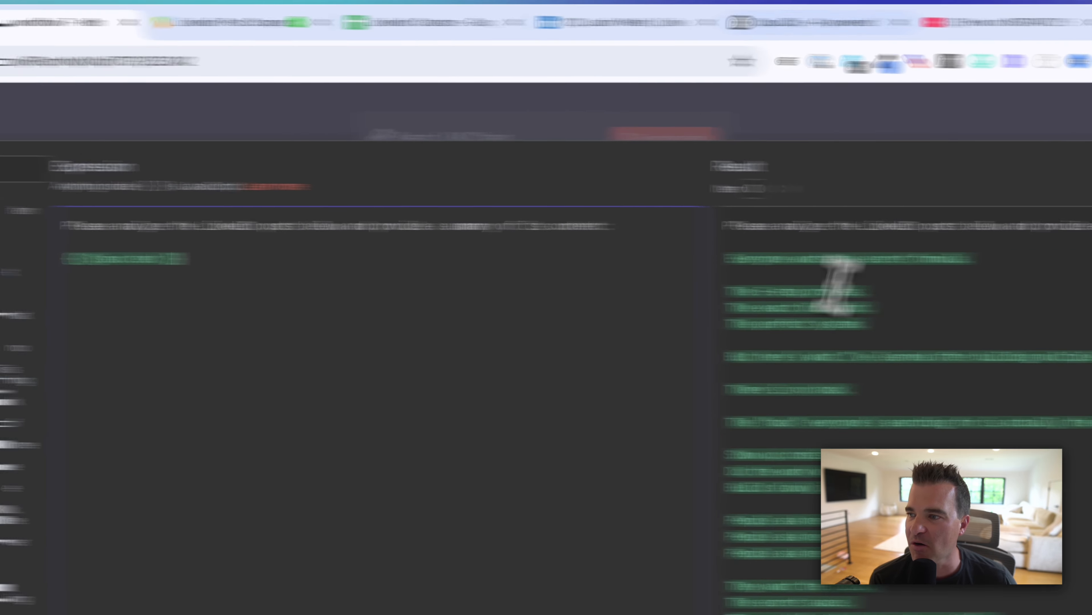
Step: Review the resolved prompt preview and close the expression editor
scroll(836, 286, "down", 15)
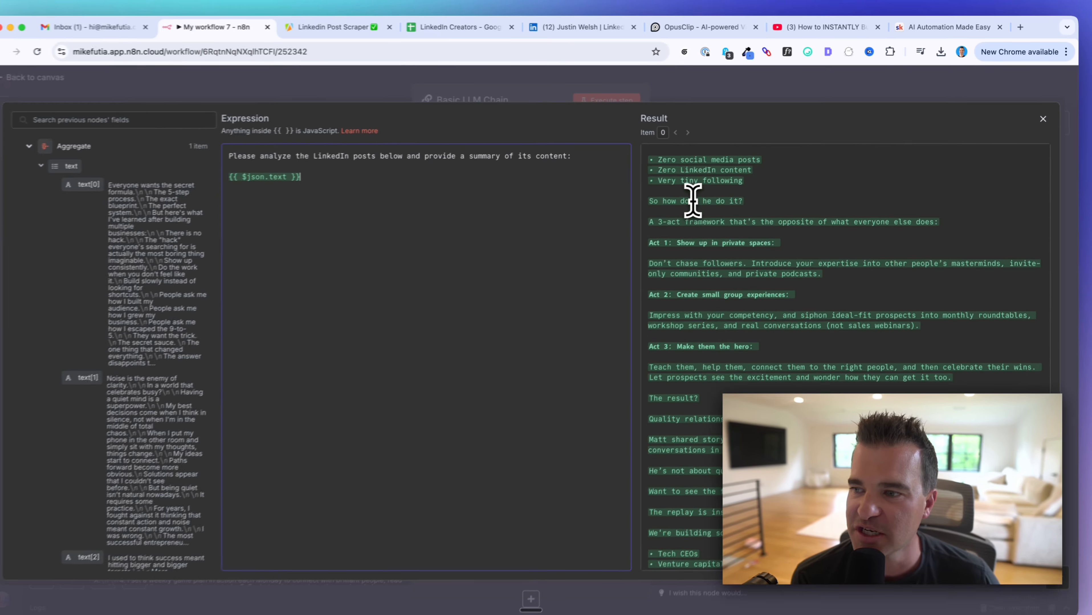
scroll(692, 200, "down", 10)
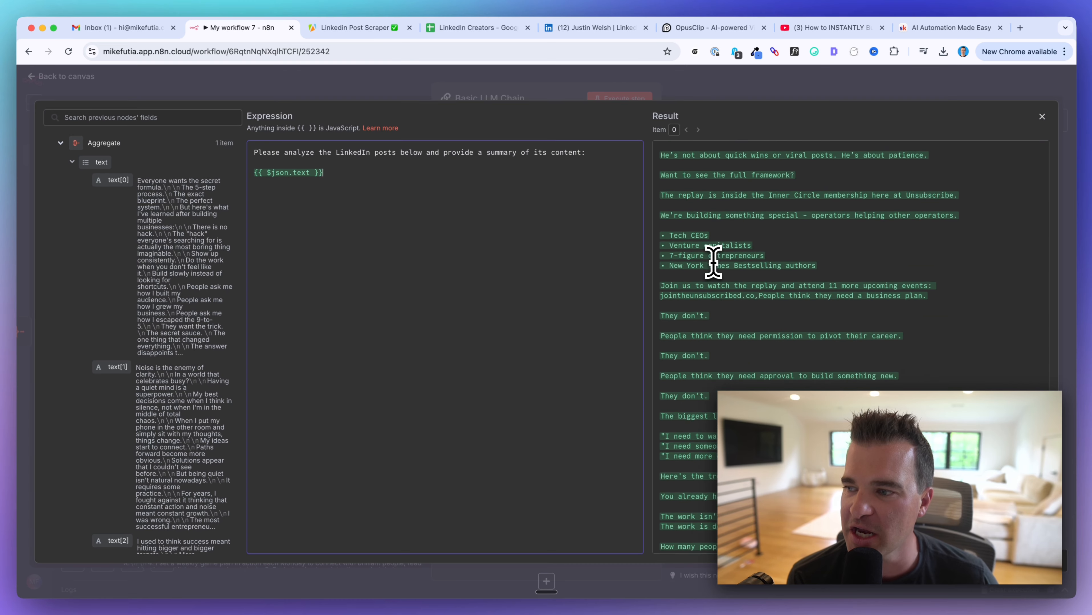
scroll(713, 261, "up", 20)
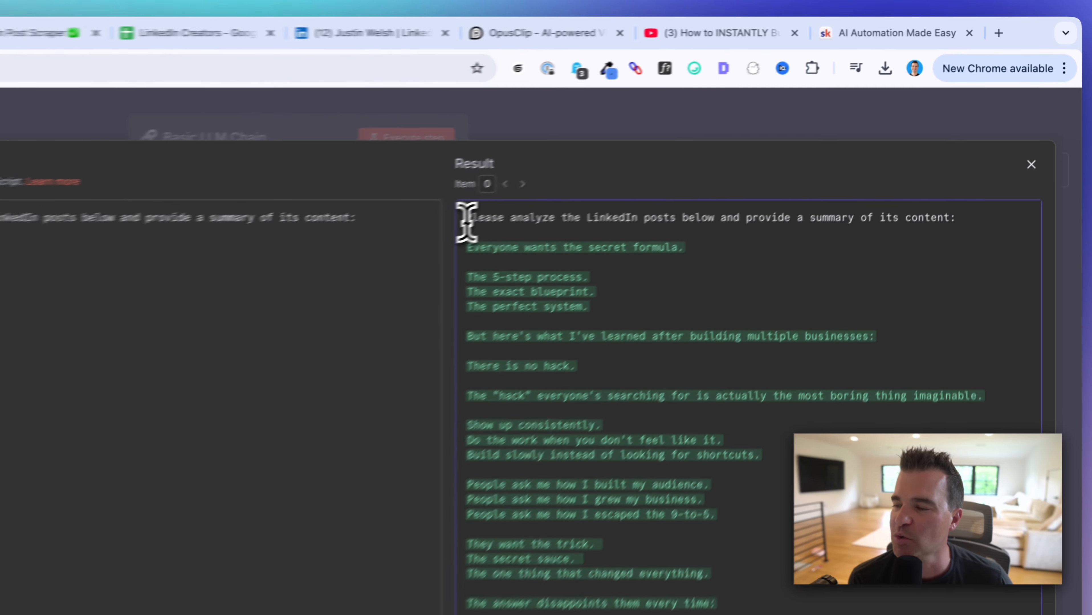
left_click_drag(661, 153, 780, 152)
left_click(659, 234)
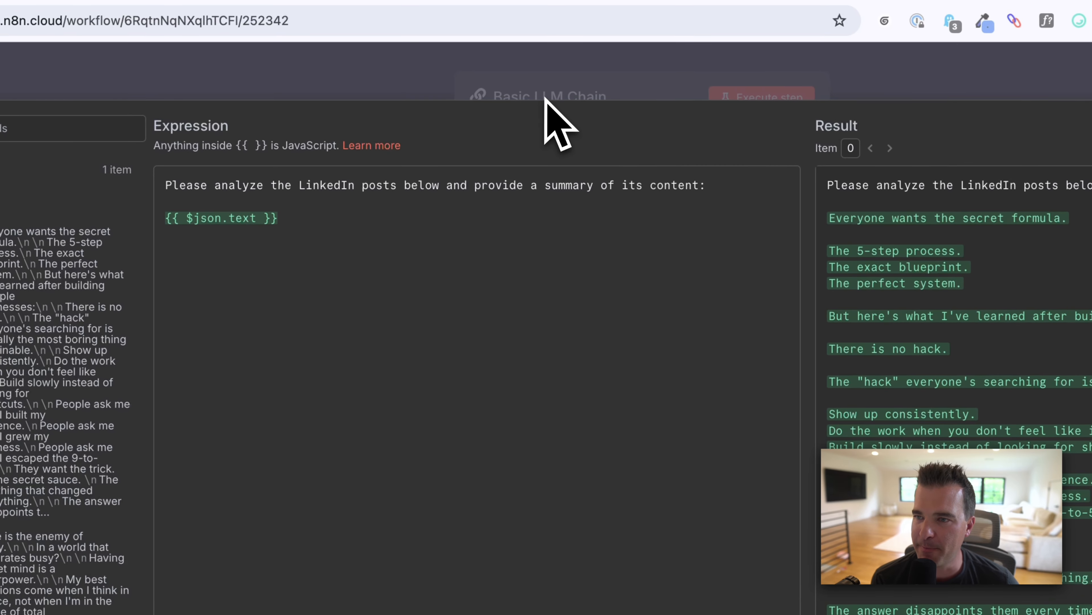
left_click(547, 75)
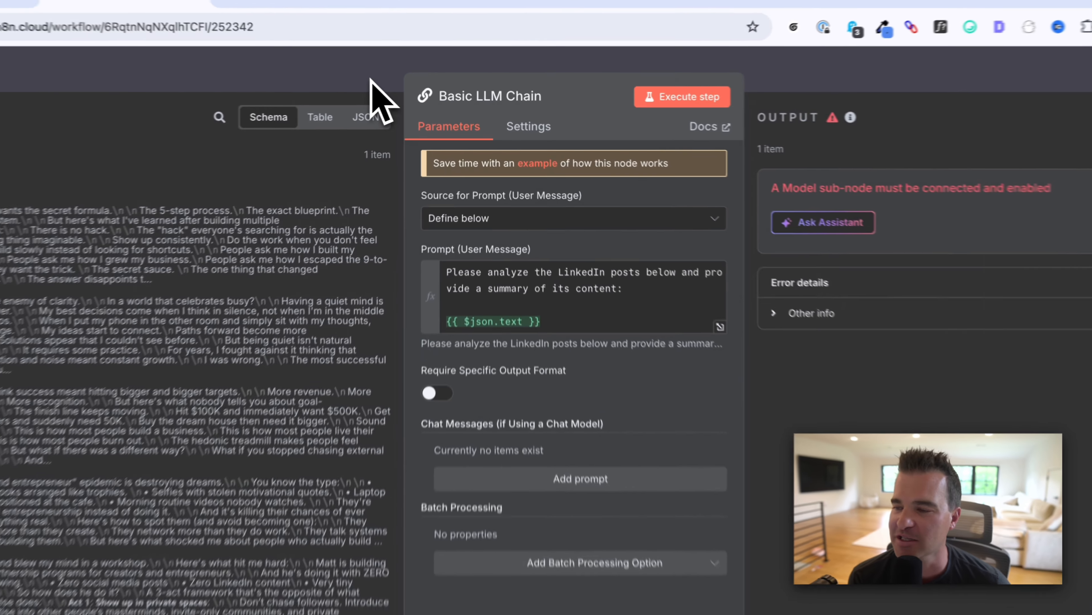
Step: Attach an Anthropic Chat Model to the chain, keeping the Claude credential and Claude 3.7 Sonnet
left_click(410, 91)
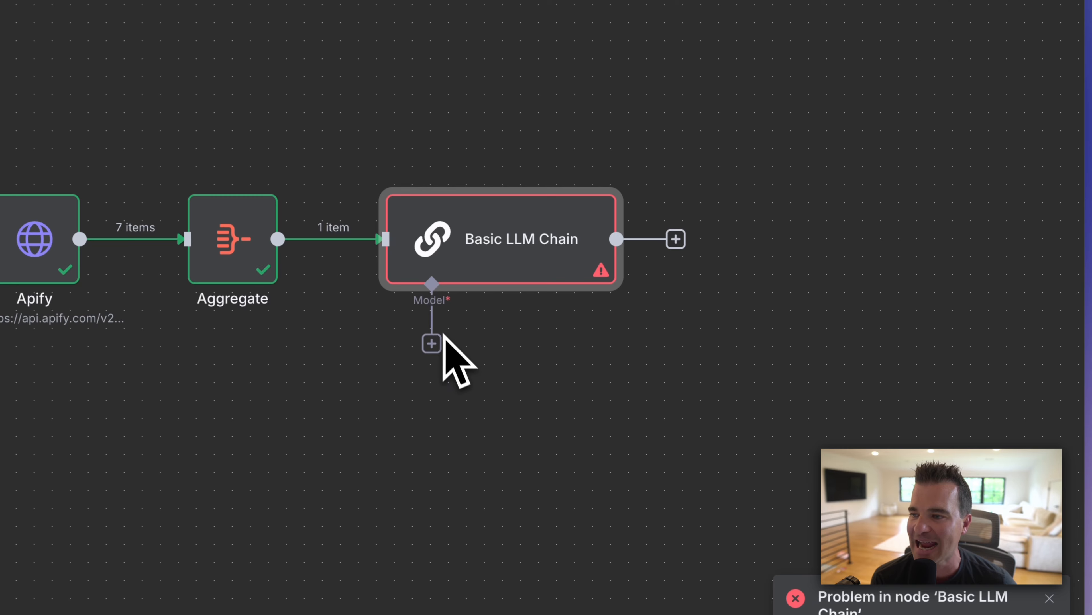
left_click(431, 343)
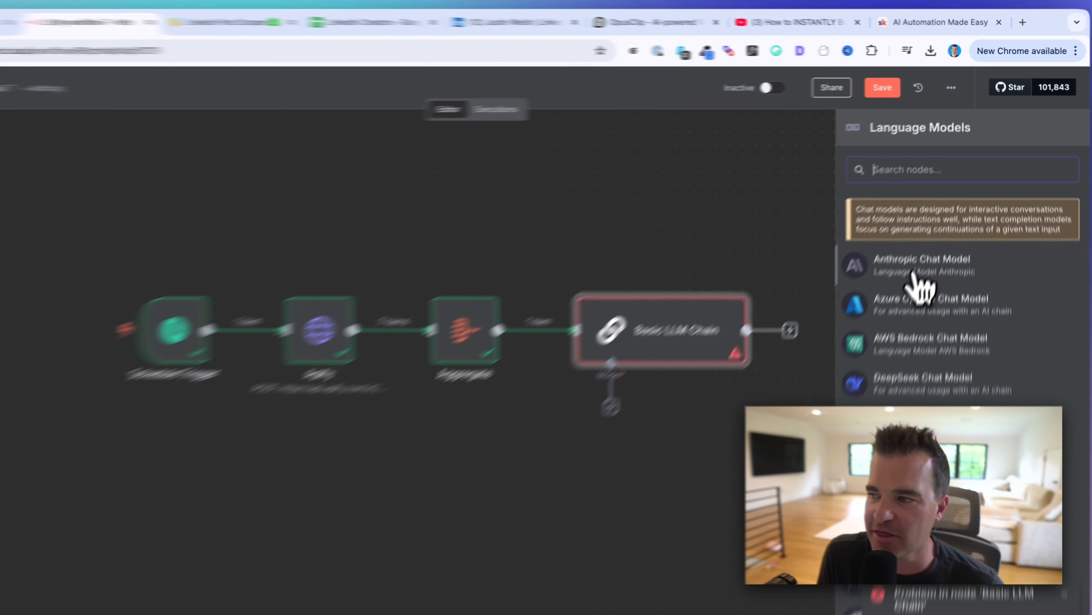
left_click(930, 235)
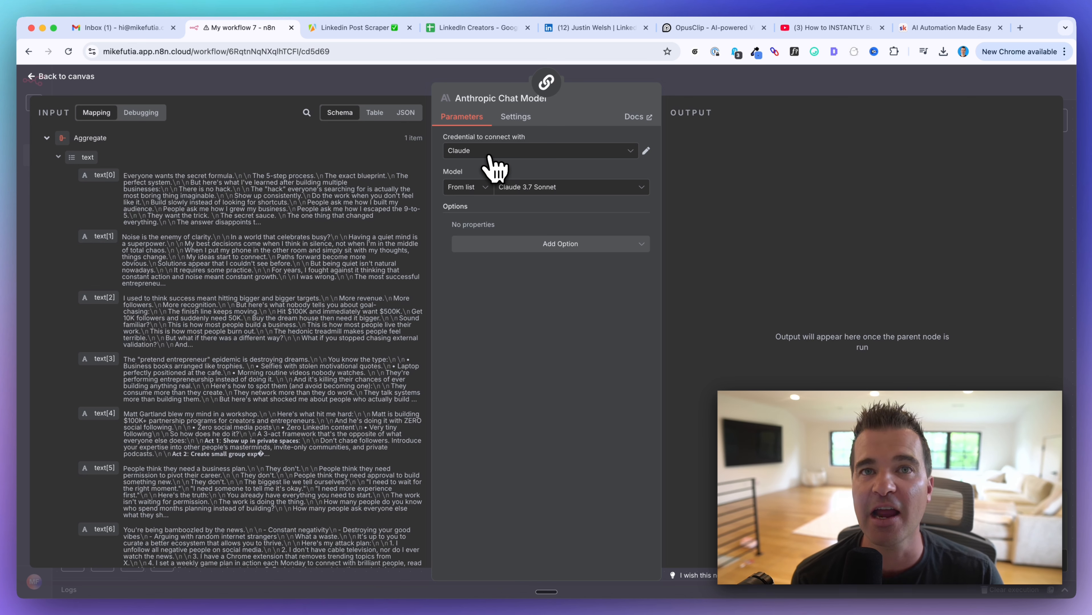
left_click(478, 152)
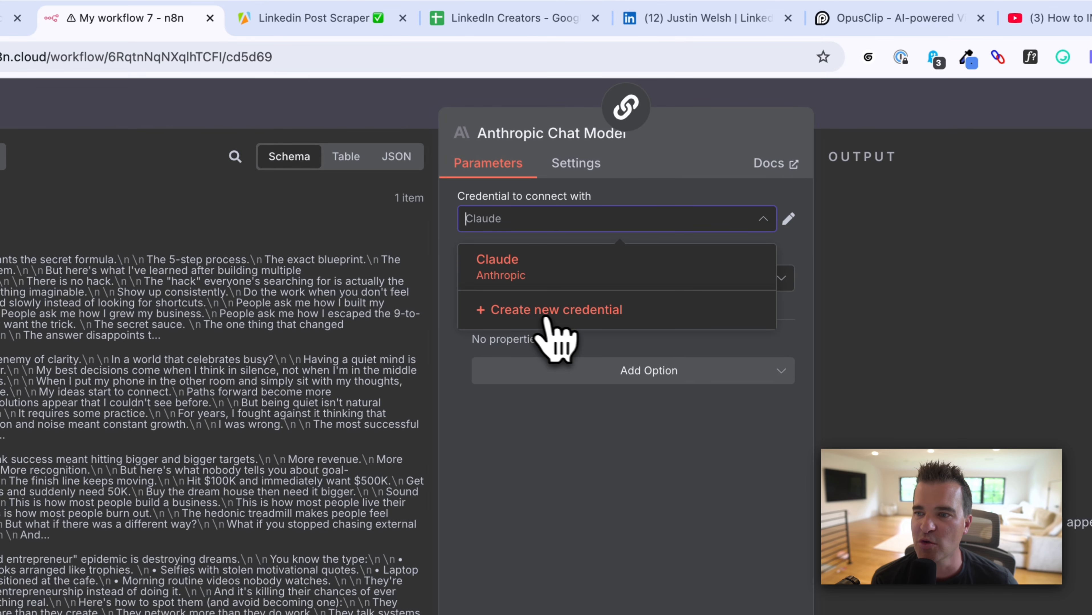
left_click(543, 315)
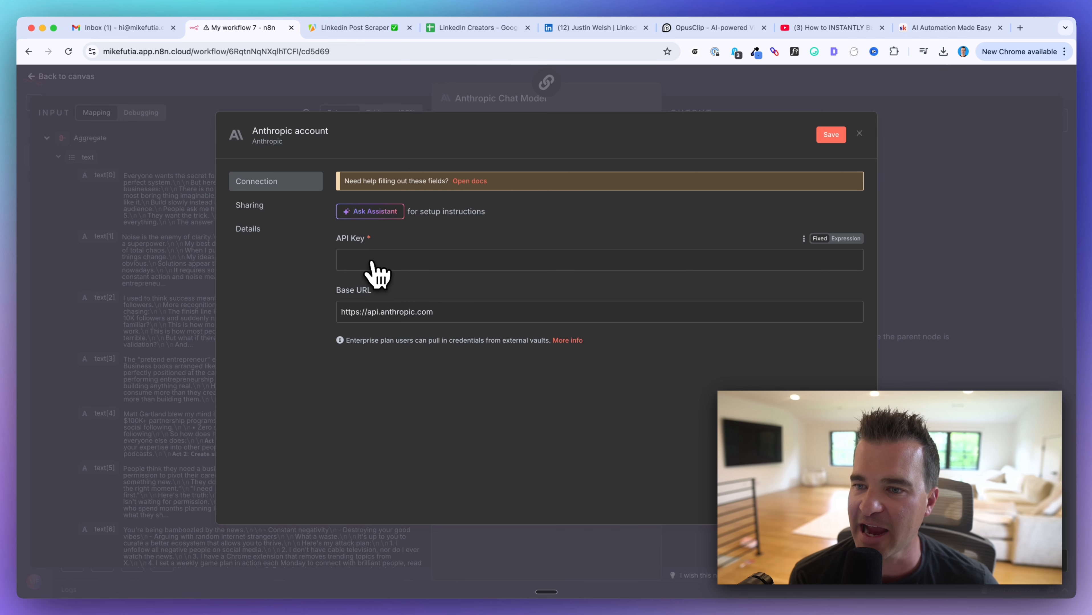
left_click(859, 133)
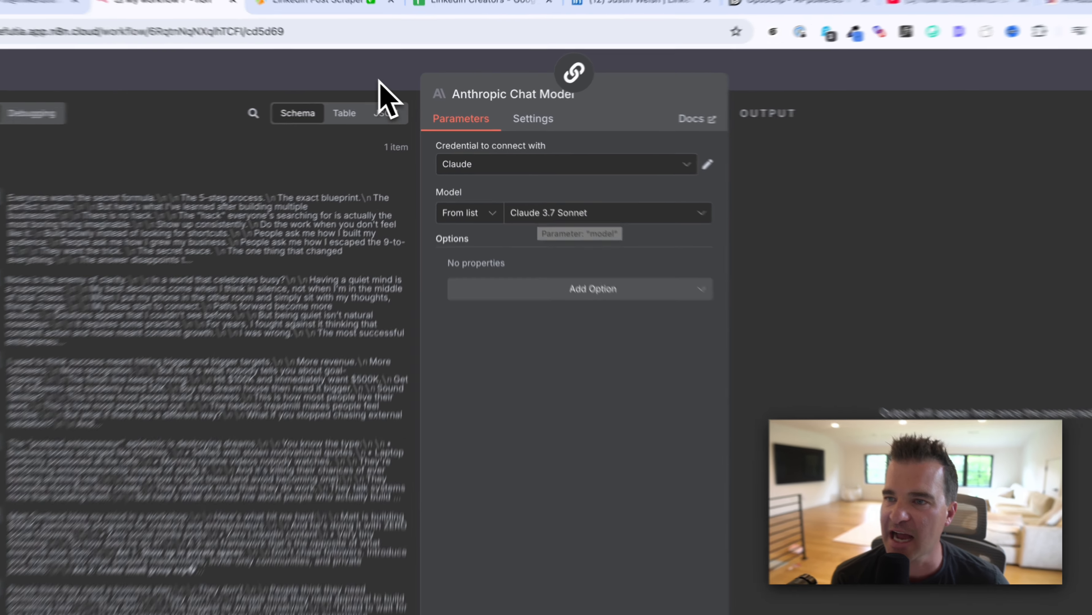
Step: Save the workflow and select the Basic LLM Chain node on the canvas
left_click(399, 87)
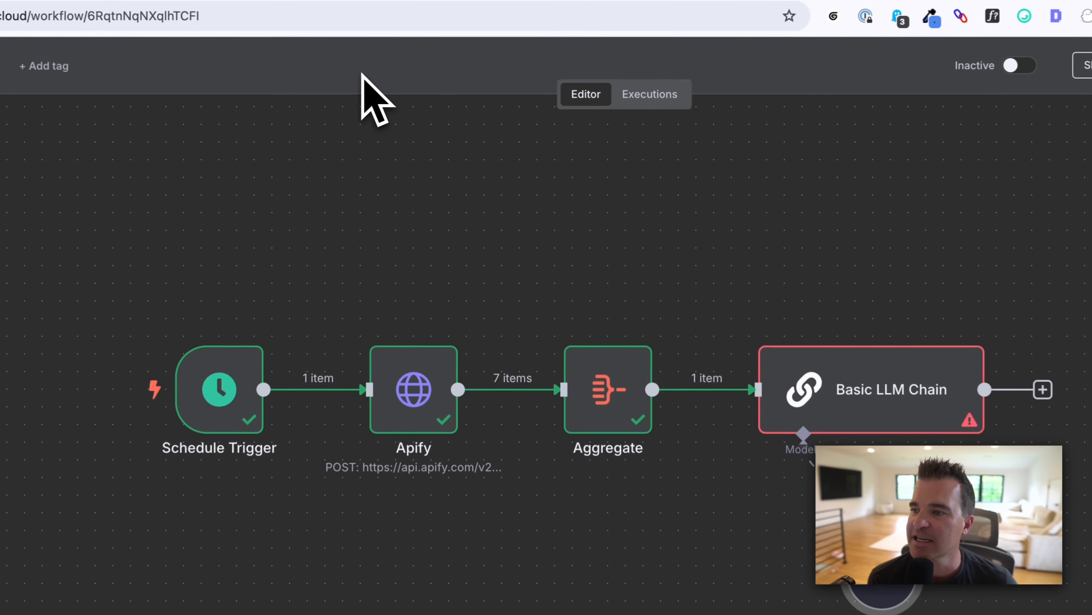
left_click(929, 10)
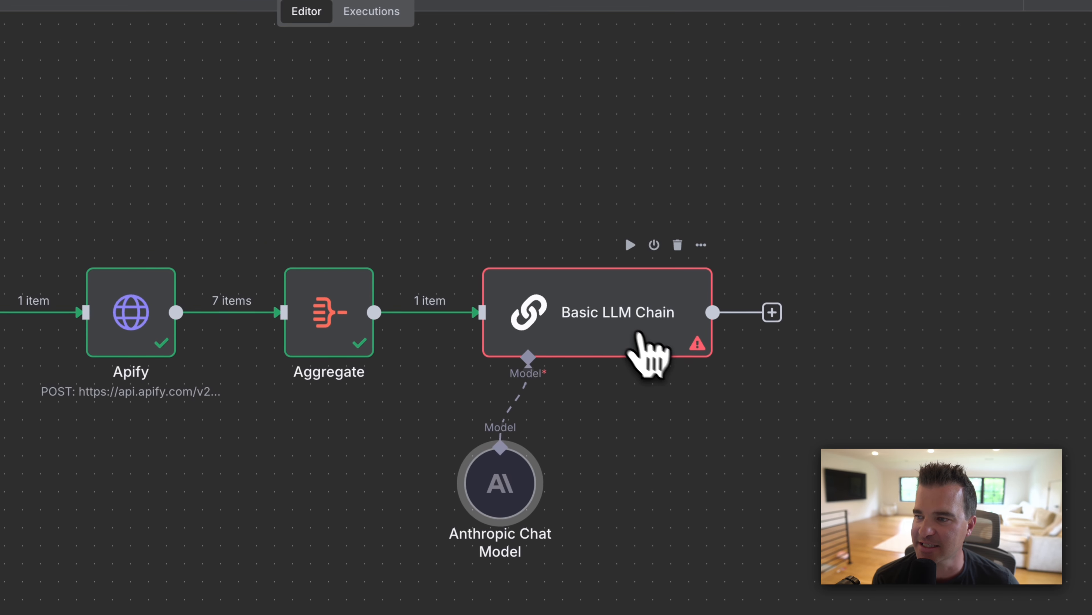
left_click(629, 245)
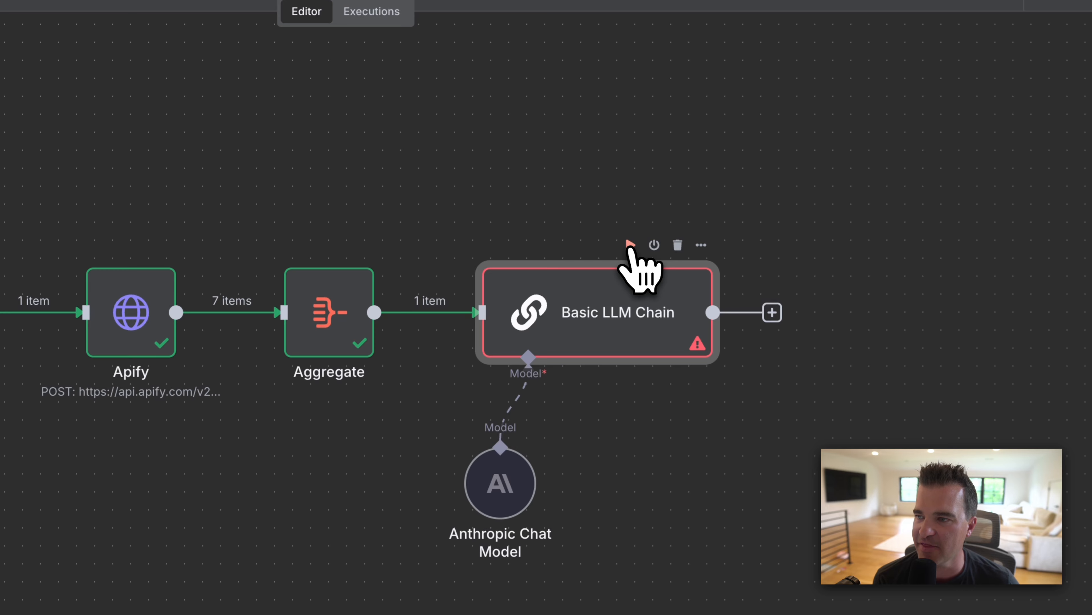
Step: Run the Basic LLM Chain, review its generated summary in Table view, then begin a step after it
left_click(630, 246)
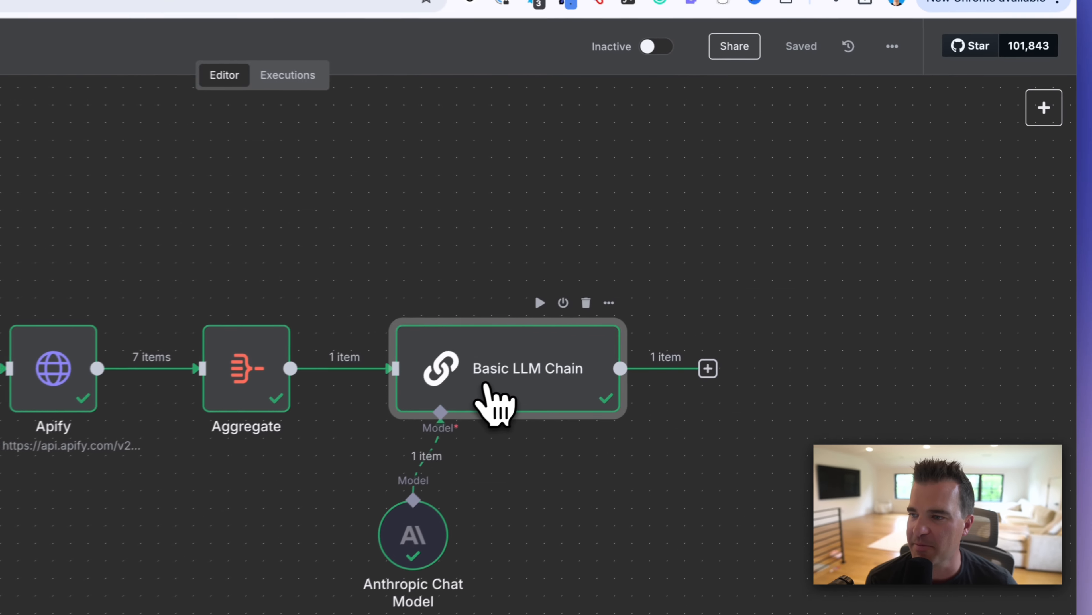
double_click(706, 298)
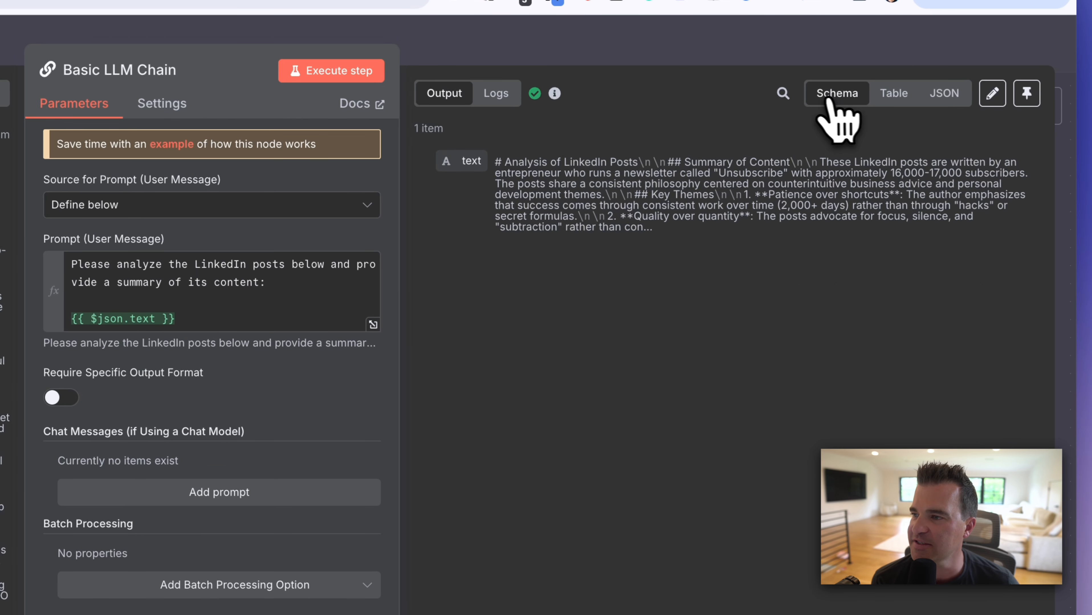
left_click(892, 95)
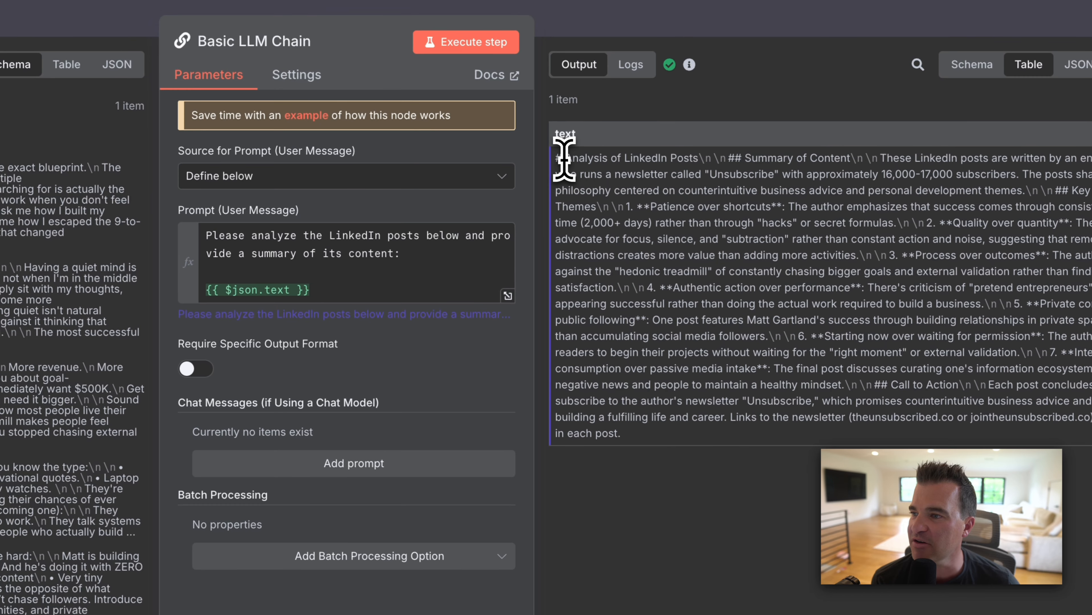
left_click_drag(478, 177, 587, 424)
left_click_drag(675, 405, 695, 463)
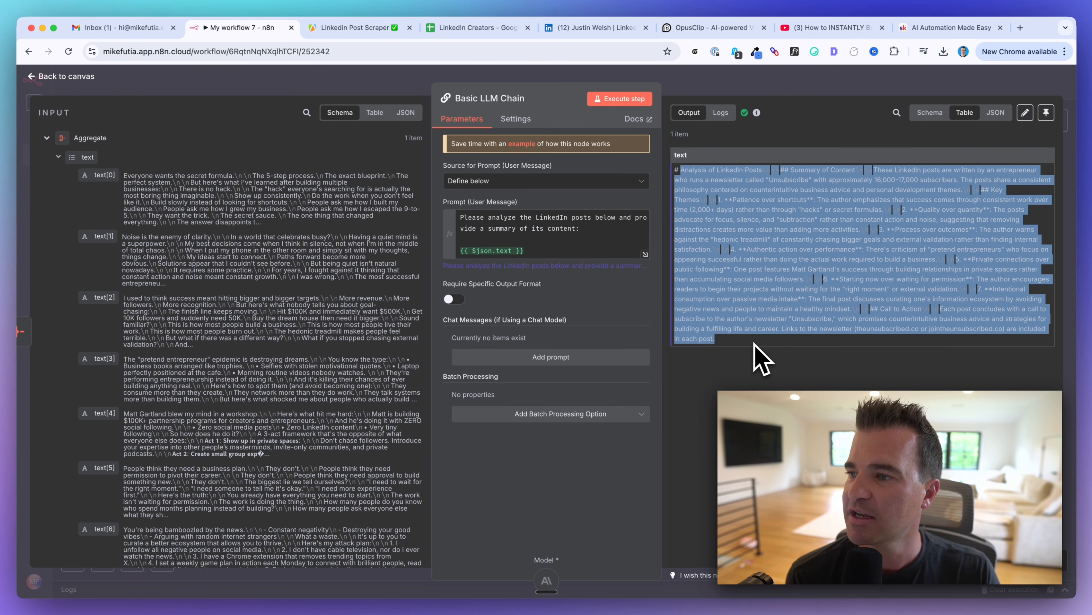
left_click(764, 363)
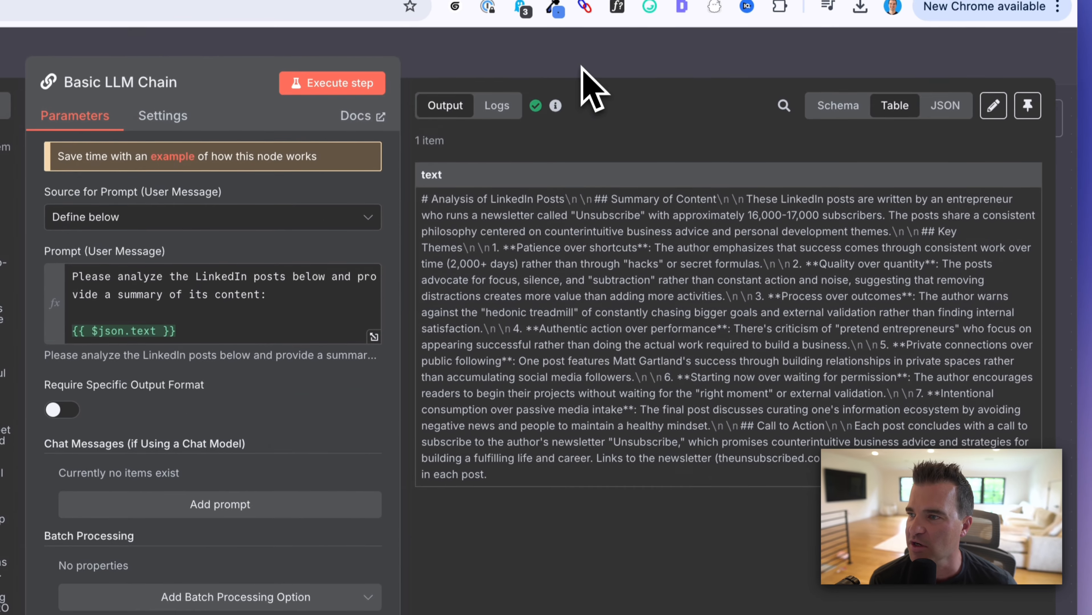
left_click(582, 68)
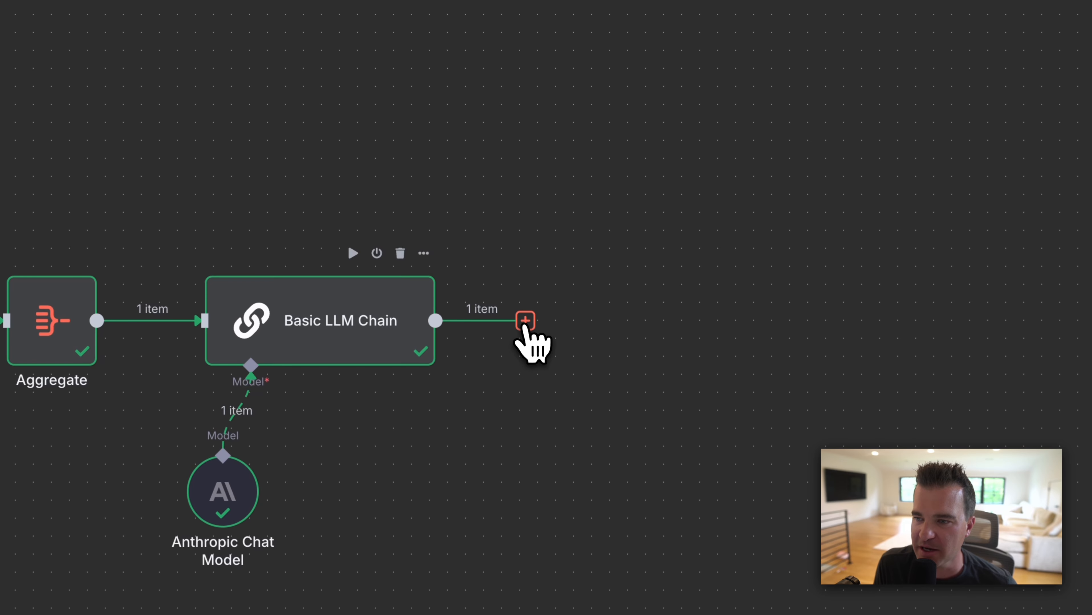
left_click(524, 321)
Step: Add a Google Sheets 'Append or update row in sheet' step after the LLM chain
type("sheets")
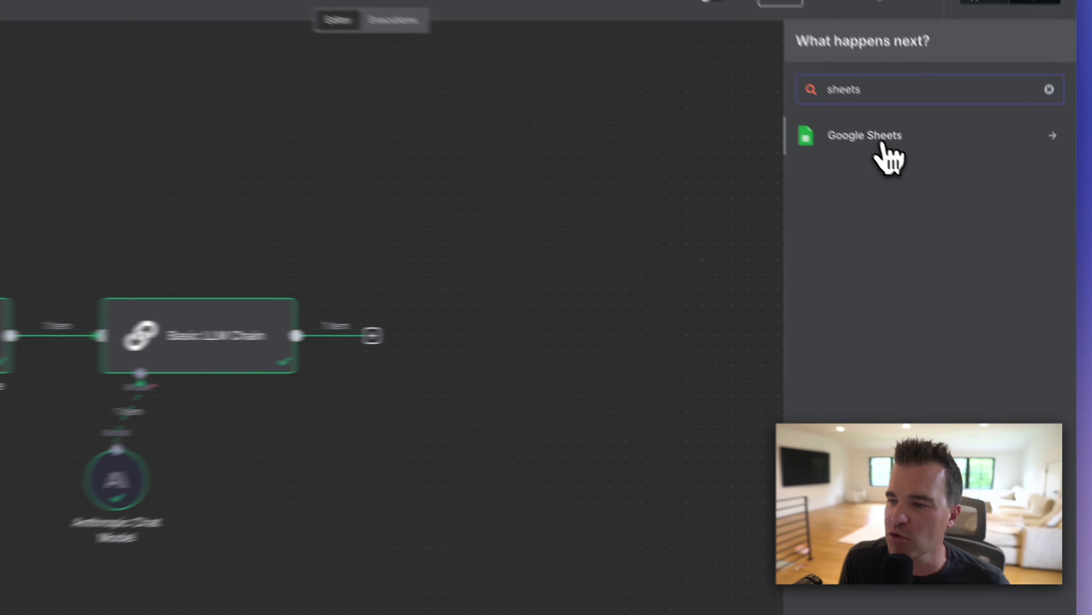
left_click(938, 194)
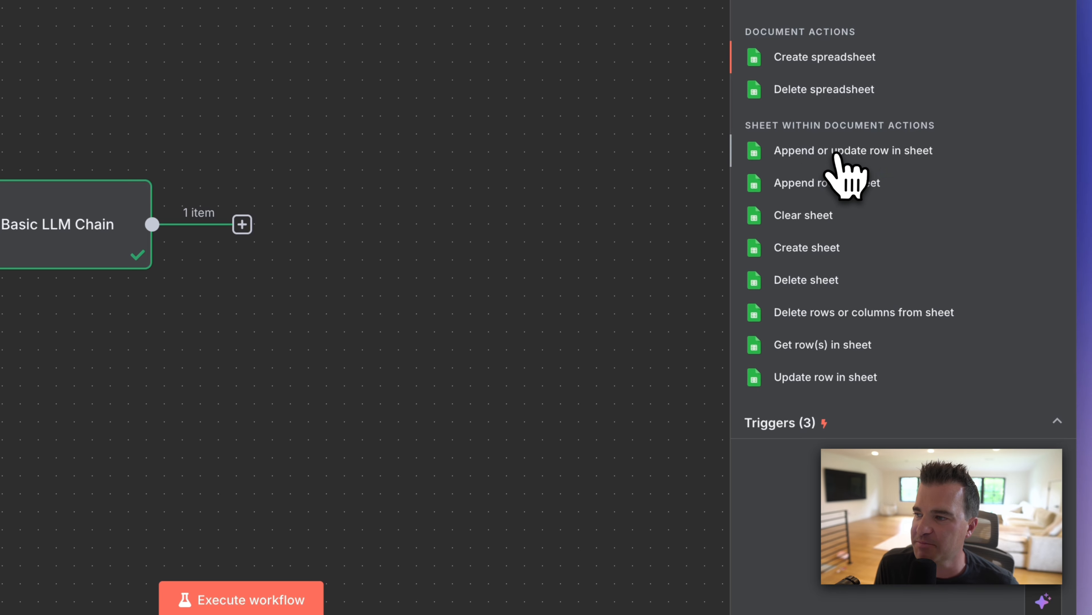
left_click(809, 150)
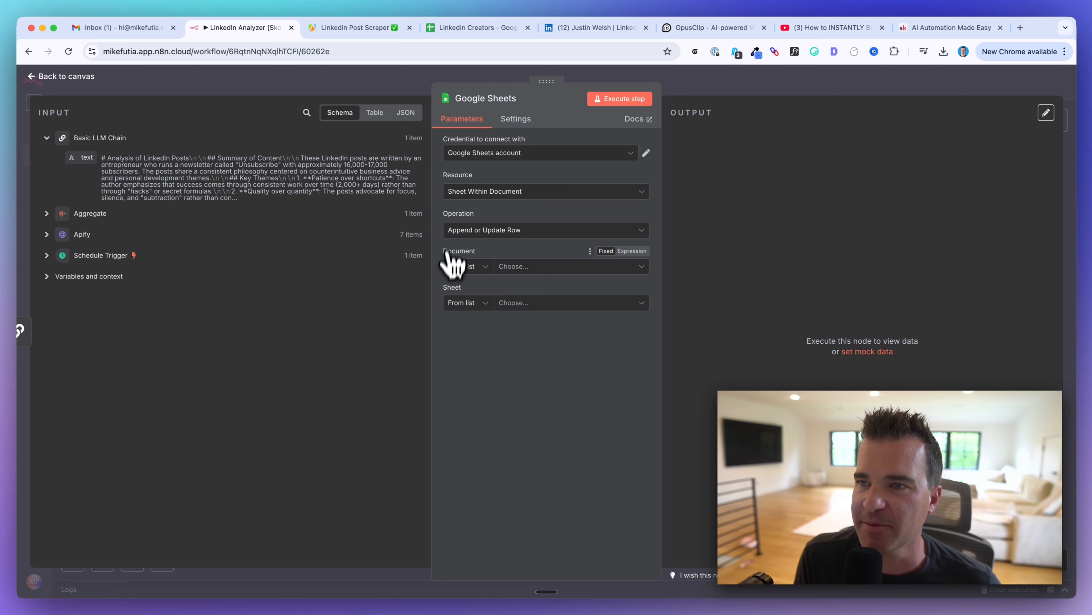
Step: Clear the old contents of row 2 (A2:E2) in the LinkedIn Creators spreadsheet
left_click(470, 27)
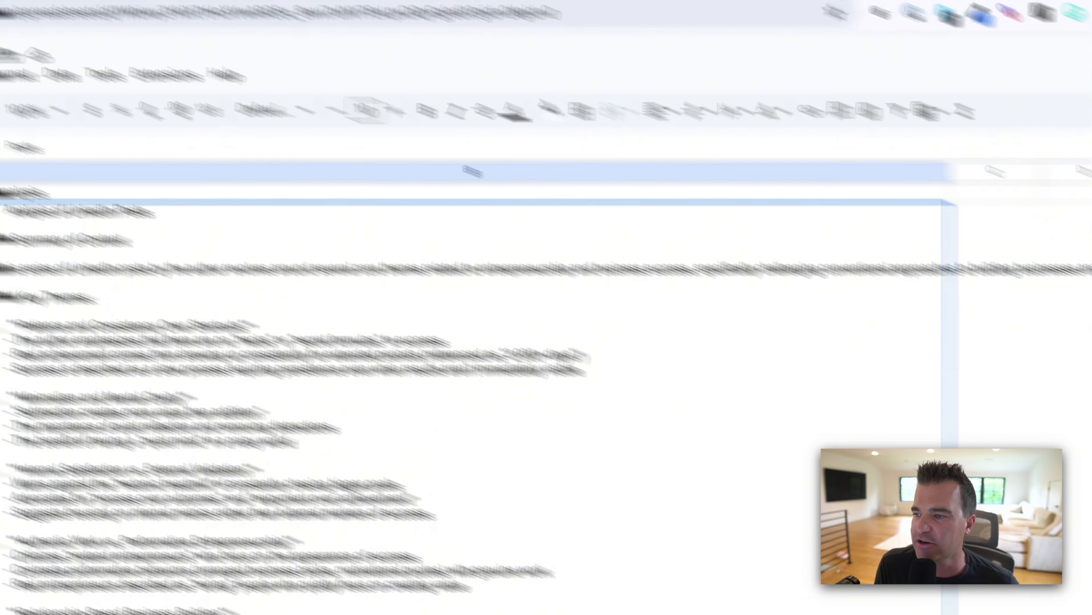
left_click(1083, 466)
left_click_drag(117, 263, 900, 319)
key("Delete")
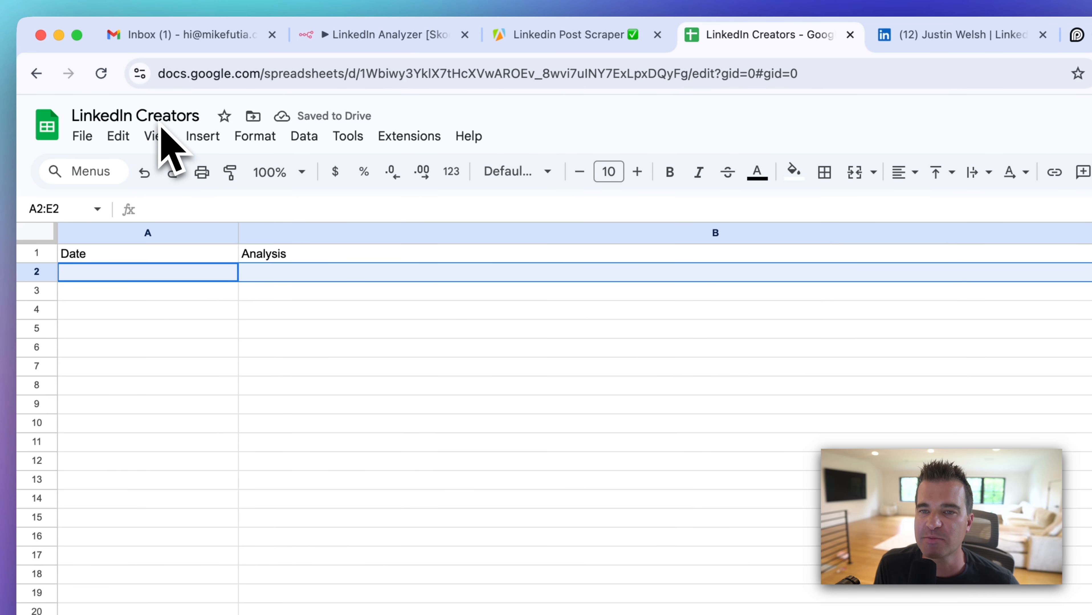
Step: Set the Google Sheets step to target Sheet1 of the LinkedIn Creators document
left_click(326, 36)
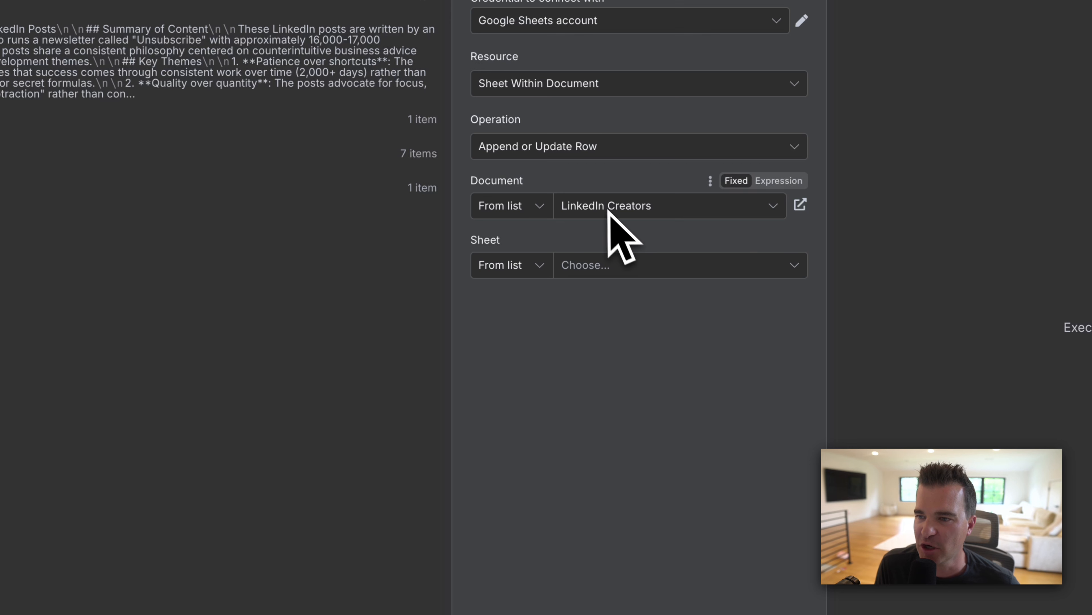
left_click(590, 271)
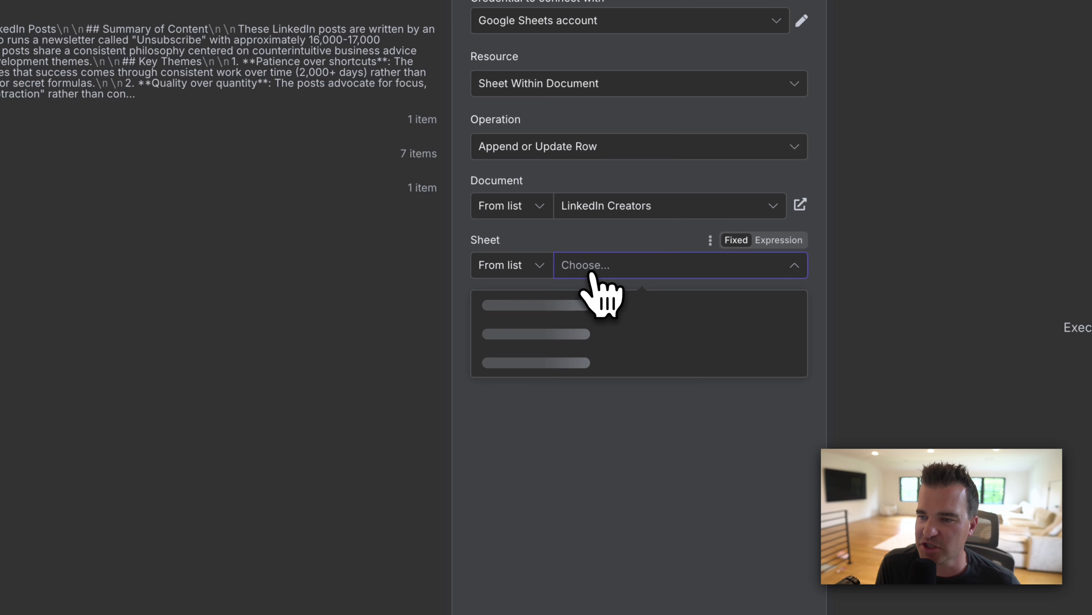
left_click(525, 310)
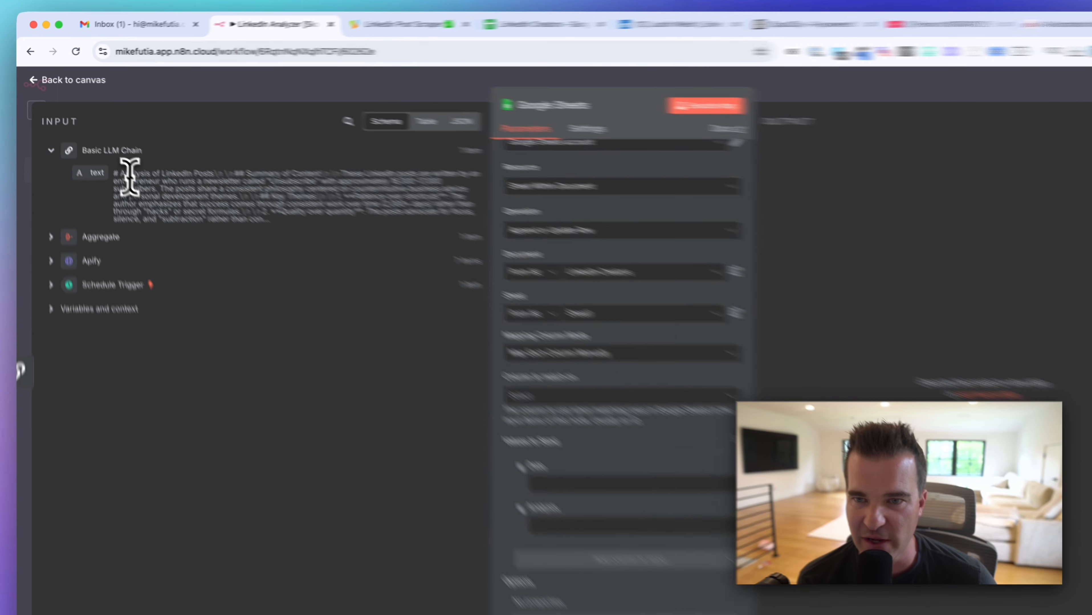
Step: Map the LLM chain's text field into the Analysis column
left_click_drag(112, 158, 236, 200)
left_click(374, 293)
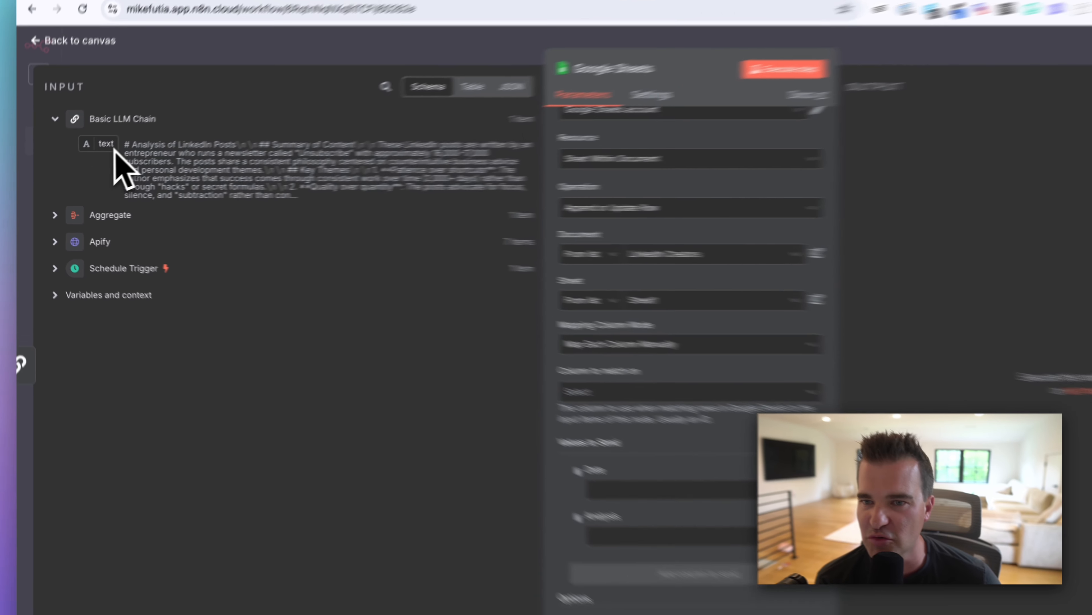
left_click_drag(86, 158, 498, 469)
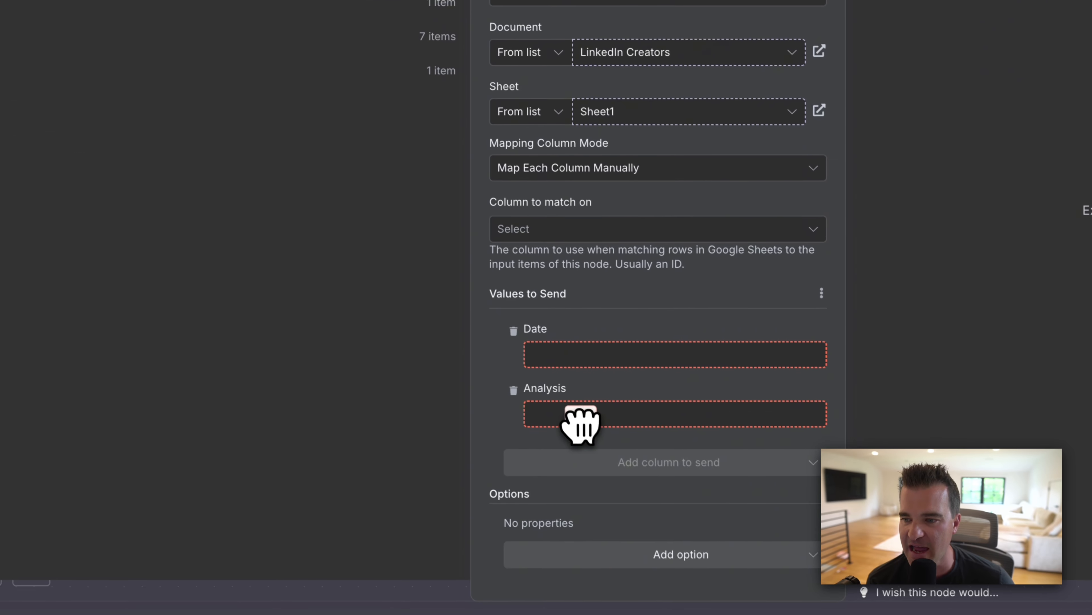
left_click_drag(580, 424, 577, 426)
Step: Map the Schedule Trigger's Readable date into the Date column
scroll(558, 457, "down", 3)
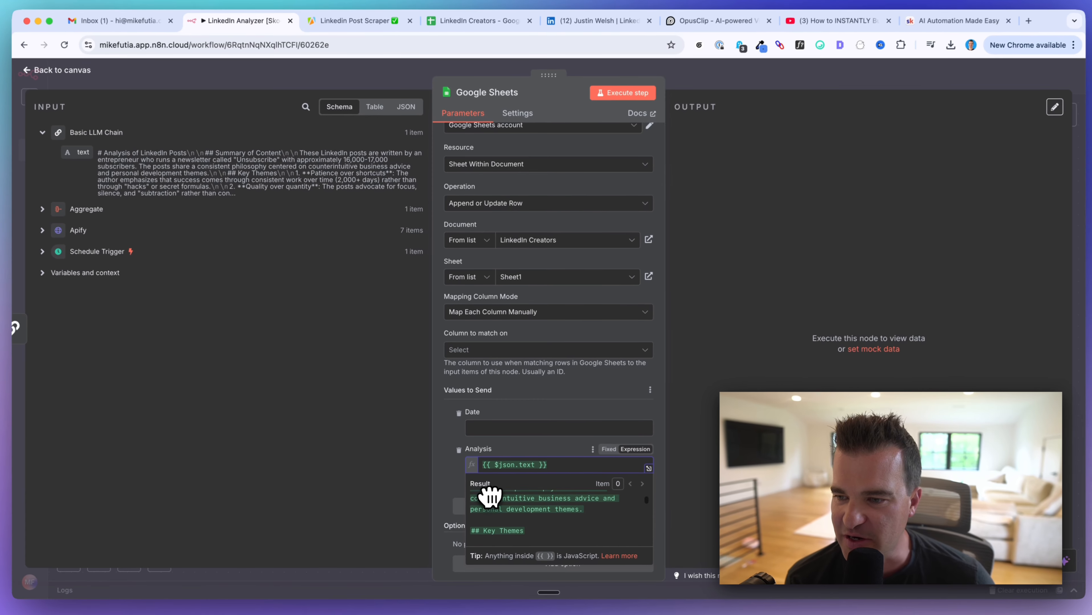
scroll(489, 496, "down", 10)
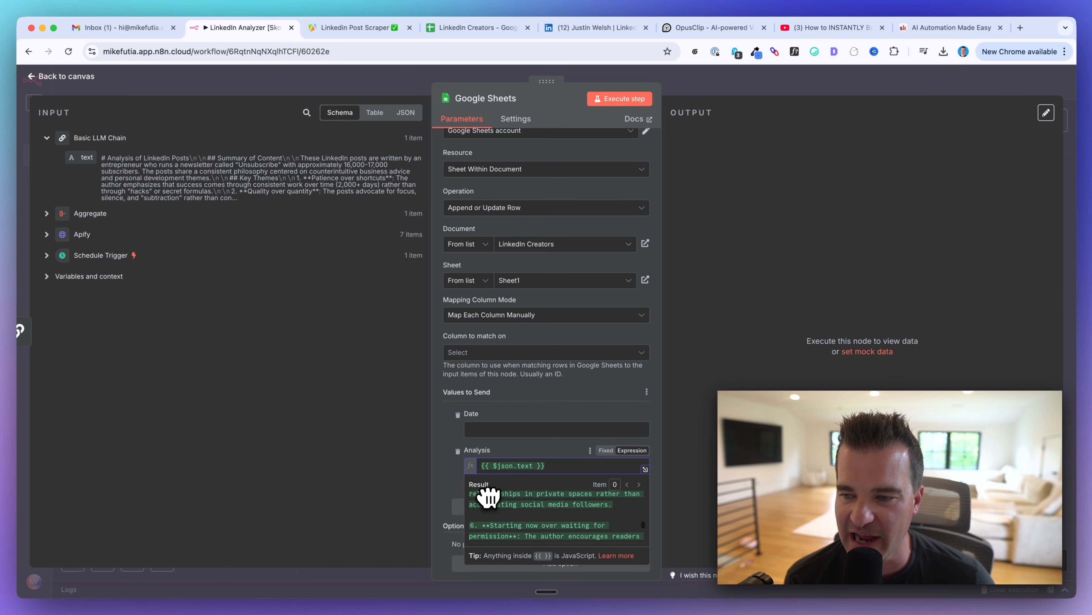
scroll(488, 496, "down", 5)
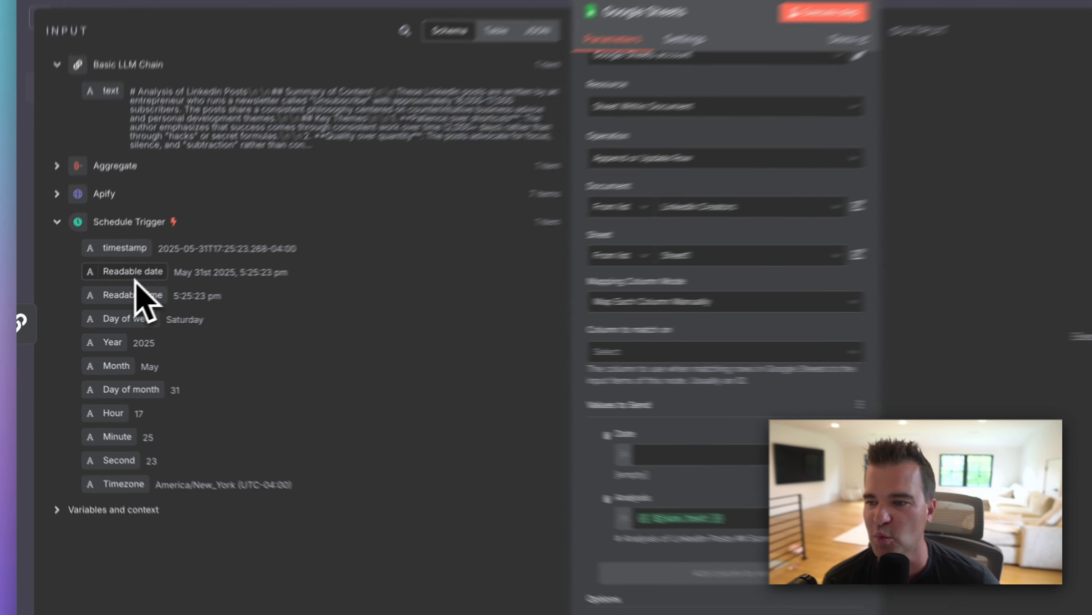
left_click_drag(111, 298, 536, 420)
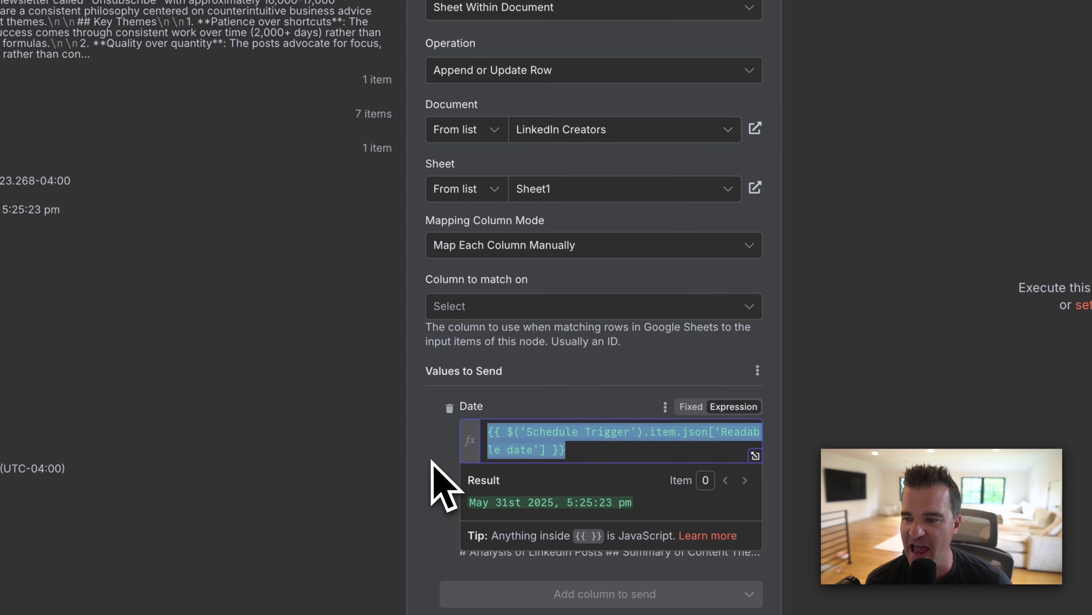
left_click(433, 463)
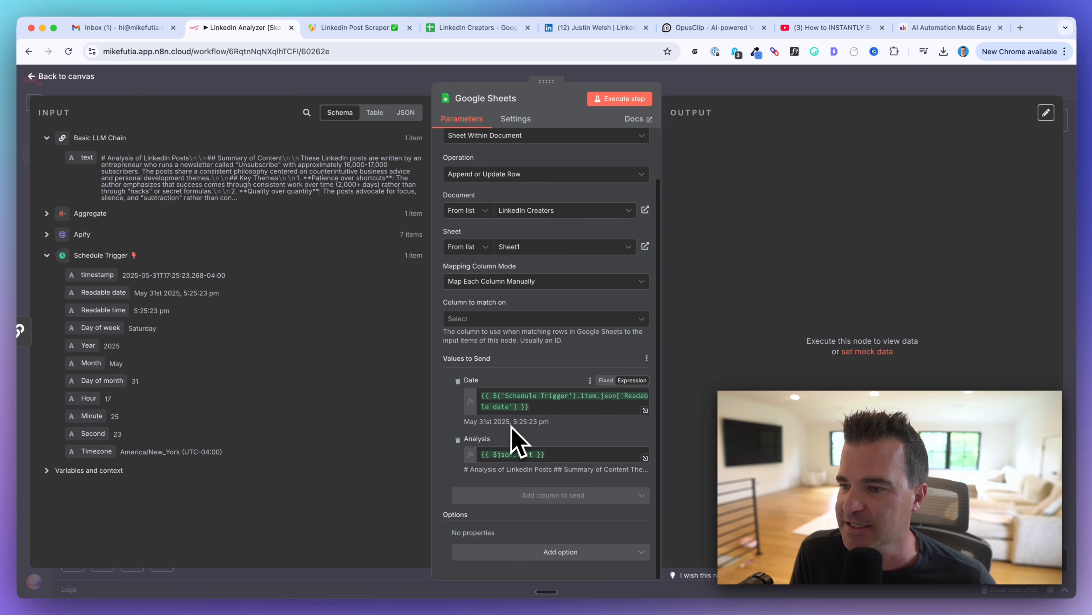
scroll(519, 444, "up", 1)
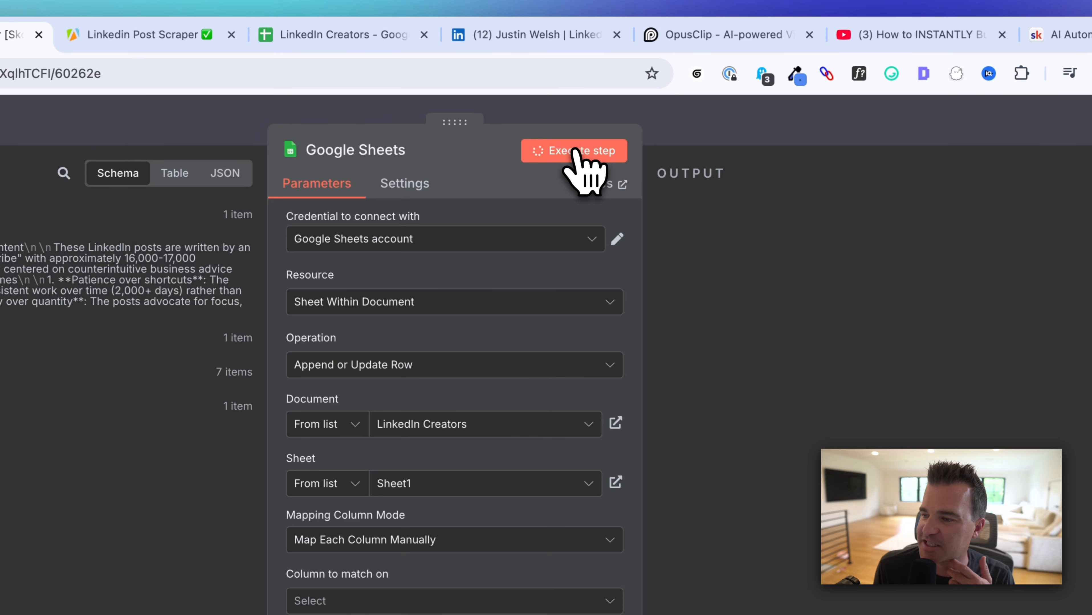
Step: Switch the operation to Append Row, rerun the sheet step, and open LinkedIn Creators
left_click(619, 98)
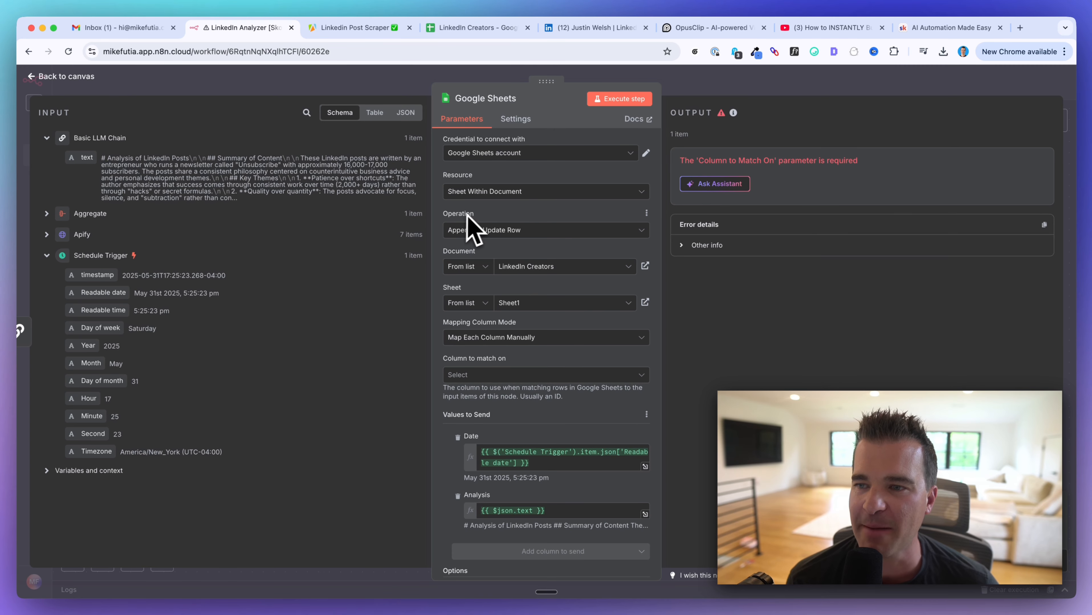
left_click(471, 230)
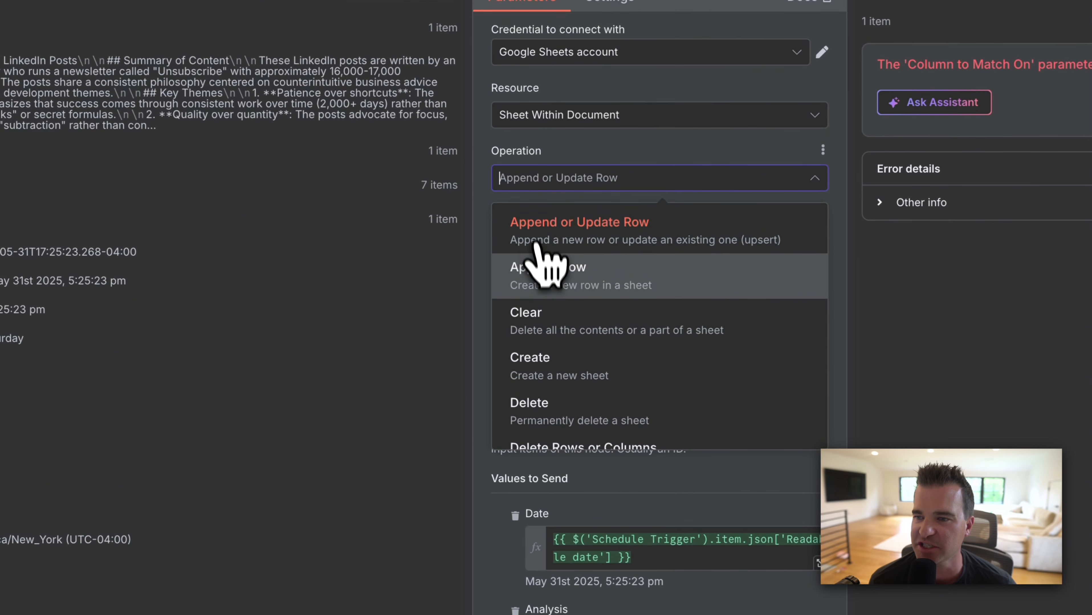
left_click(539, 269)
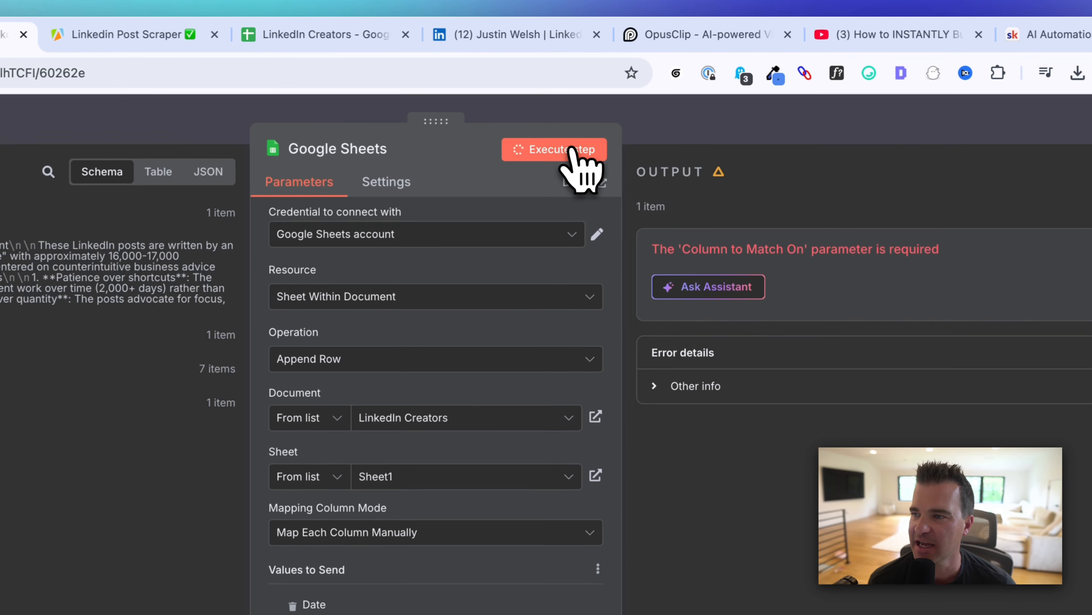
left_click(619, 99)
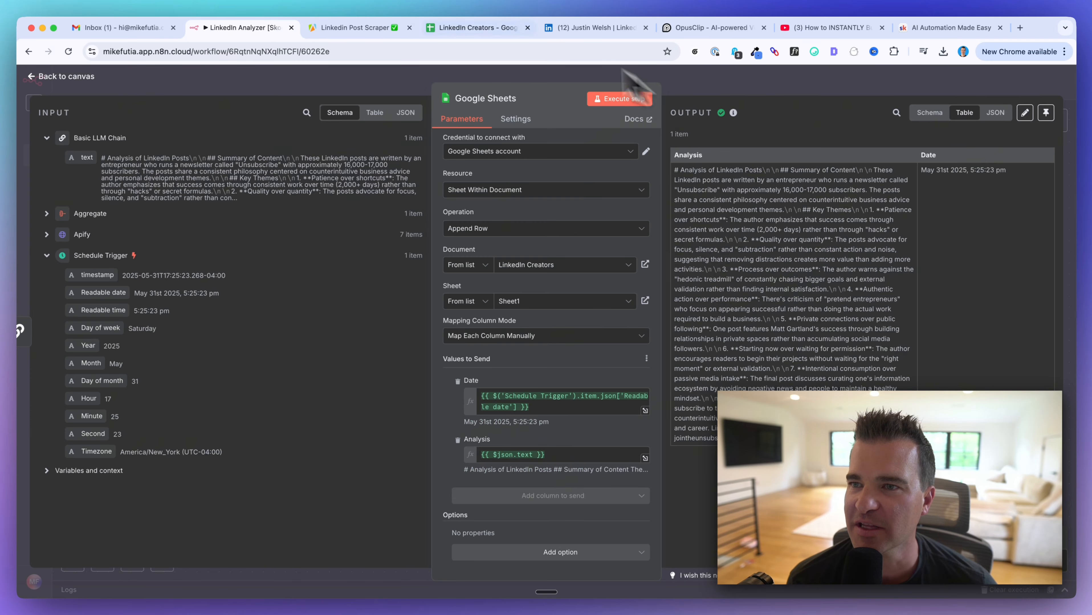
left_click(473, 27)
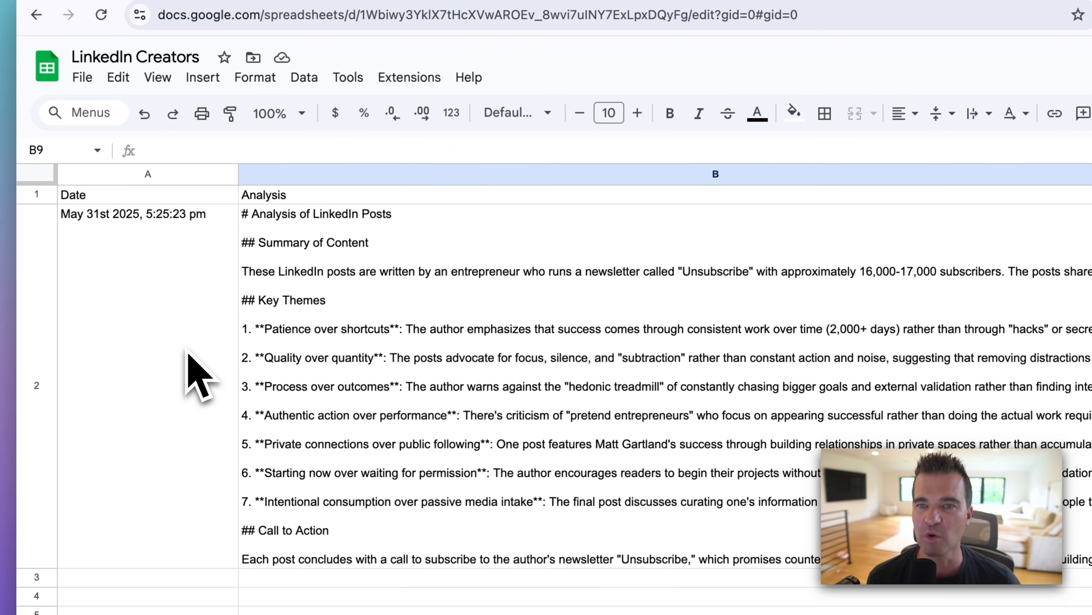
Step: Check cells A2 and B2 for the appended date and LinkedIn analysis
left_click(187, 349)
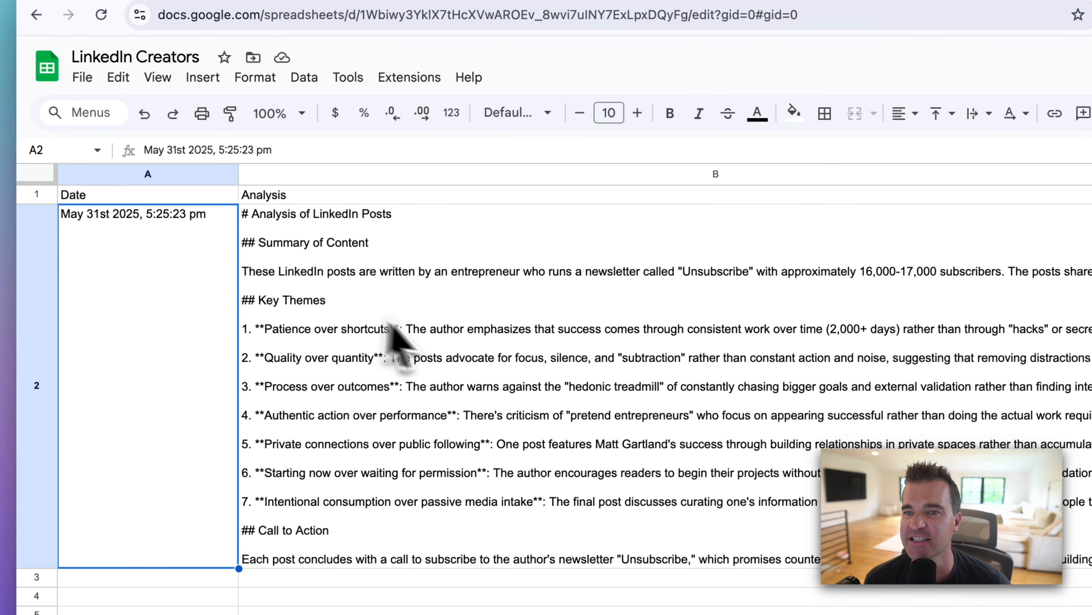
left_click(441, 339)
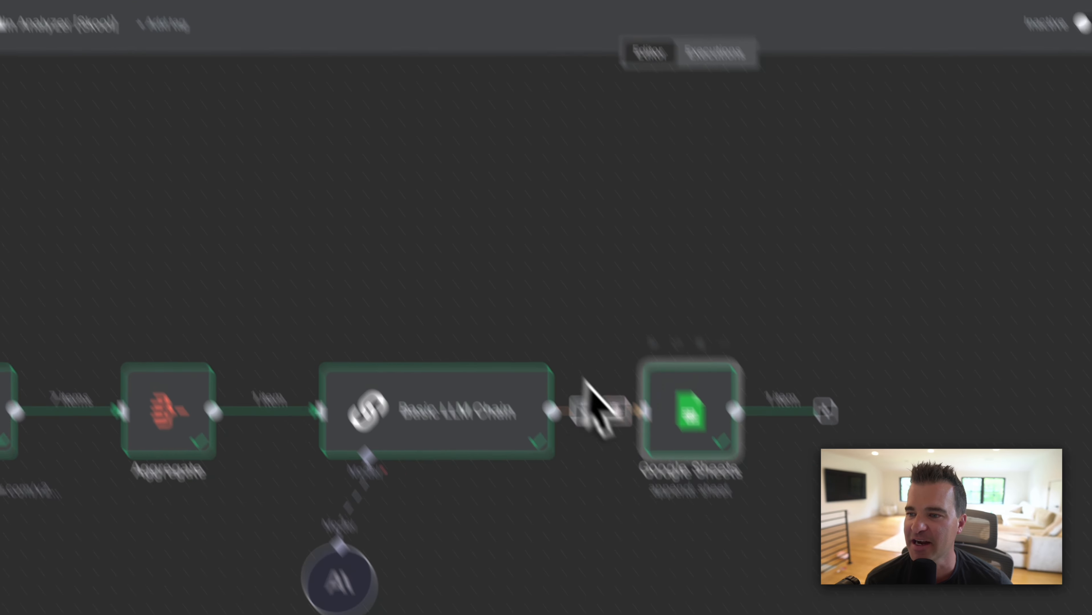
Step: Move Google Sheets below the LLM Chain and branch a Gmail 'Send a message' step from it
left_click_drag(588, 311, 571, 401)
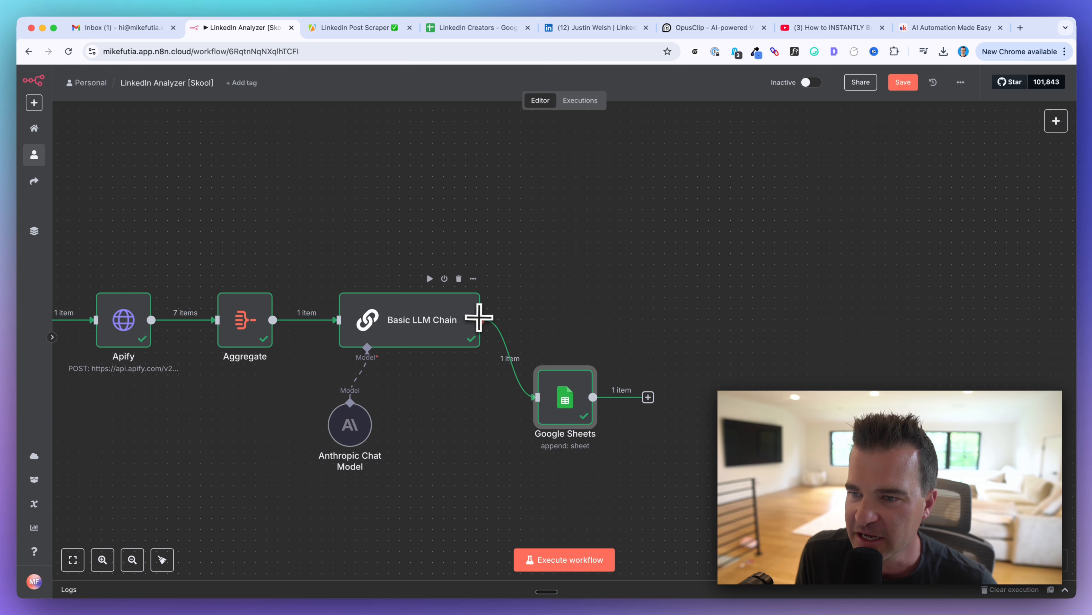
left_click_drag(481, 319, 586, 234)
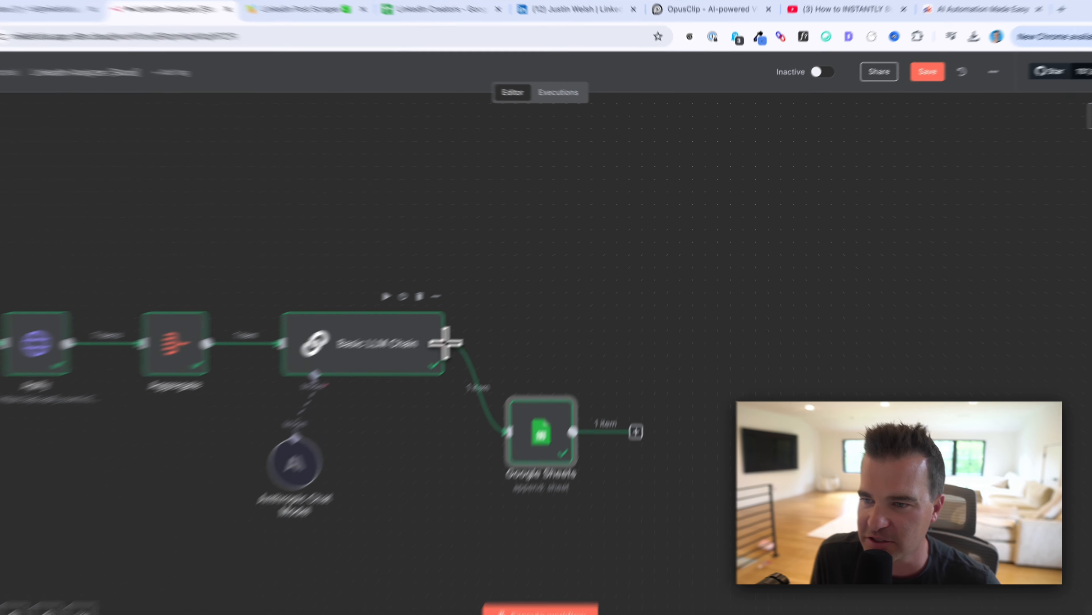
key("Tab")
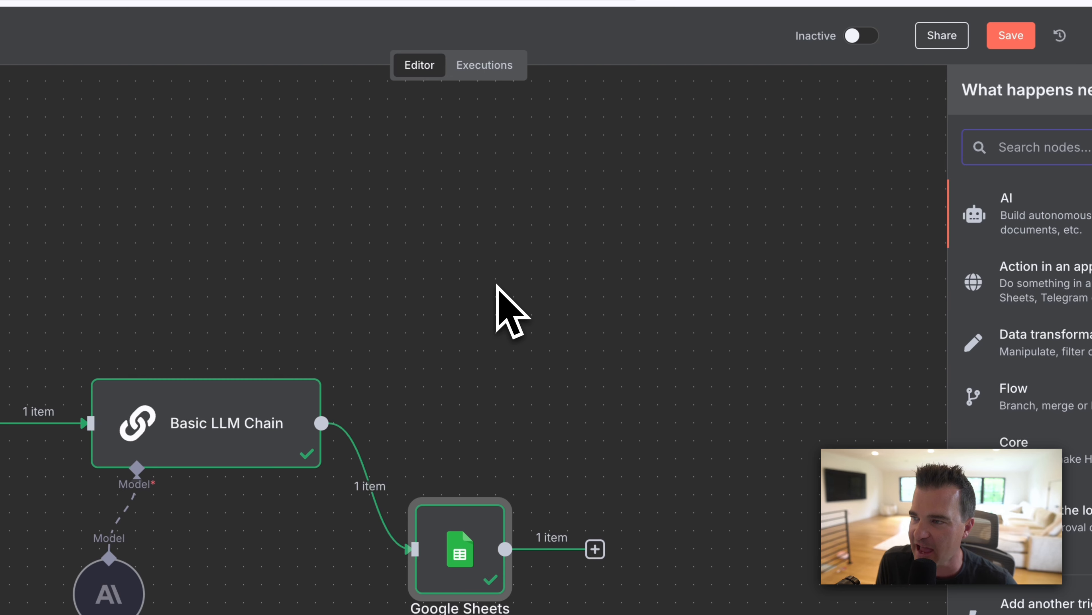
type("gmail")
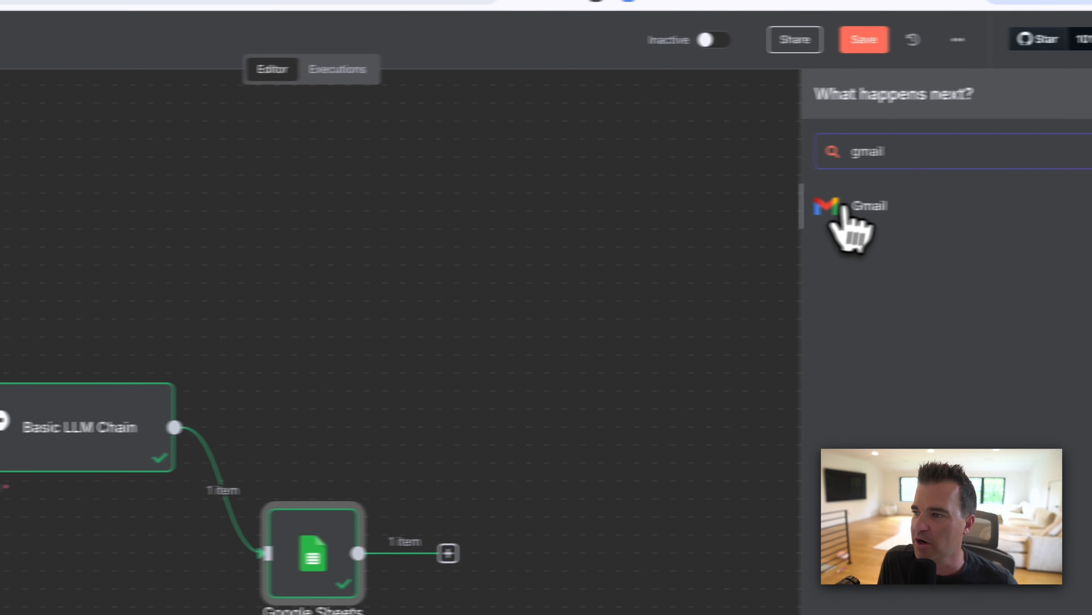
left_click(1014, 209)
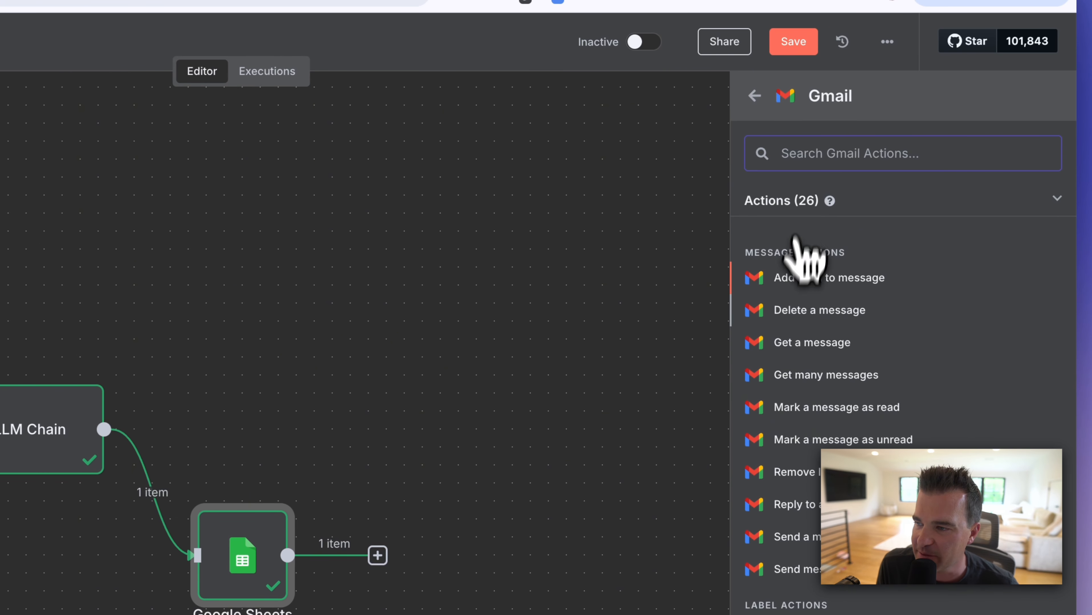
scroll(784, 413, "down", 3)
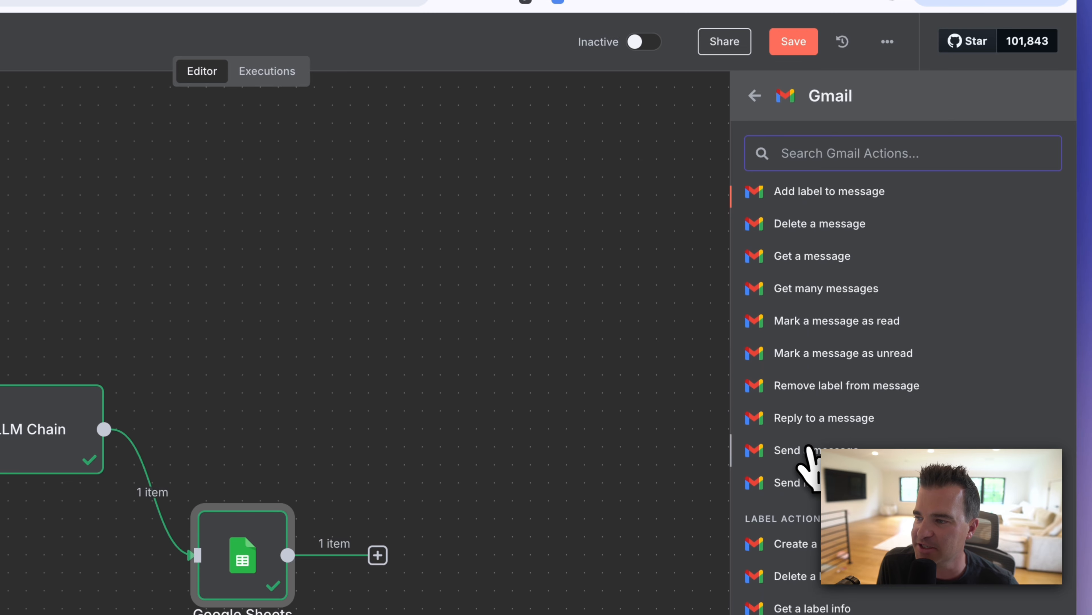
left_click(812, 450)
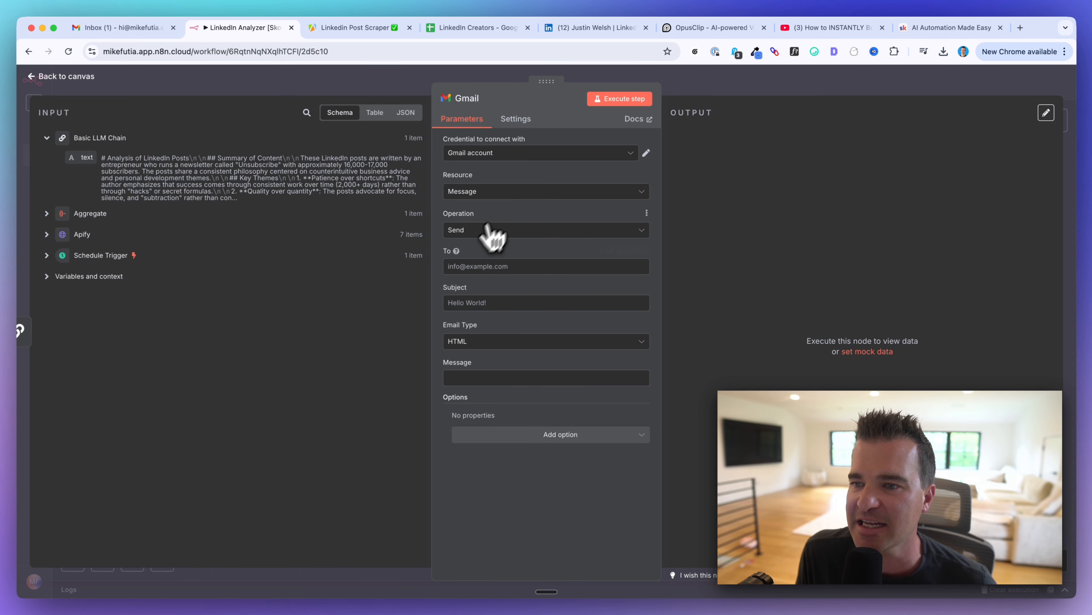
Step: Enter the recipient's e-mail address and set the Email Type to Text
left_click(465, 267)
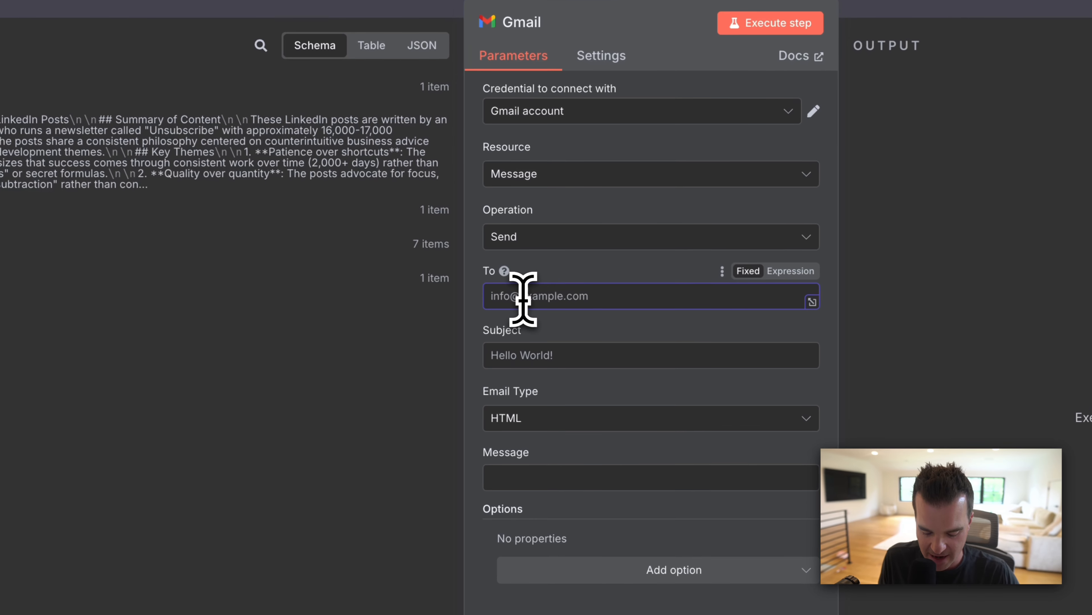
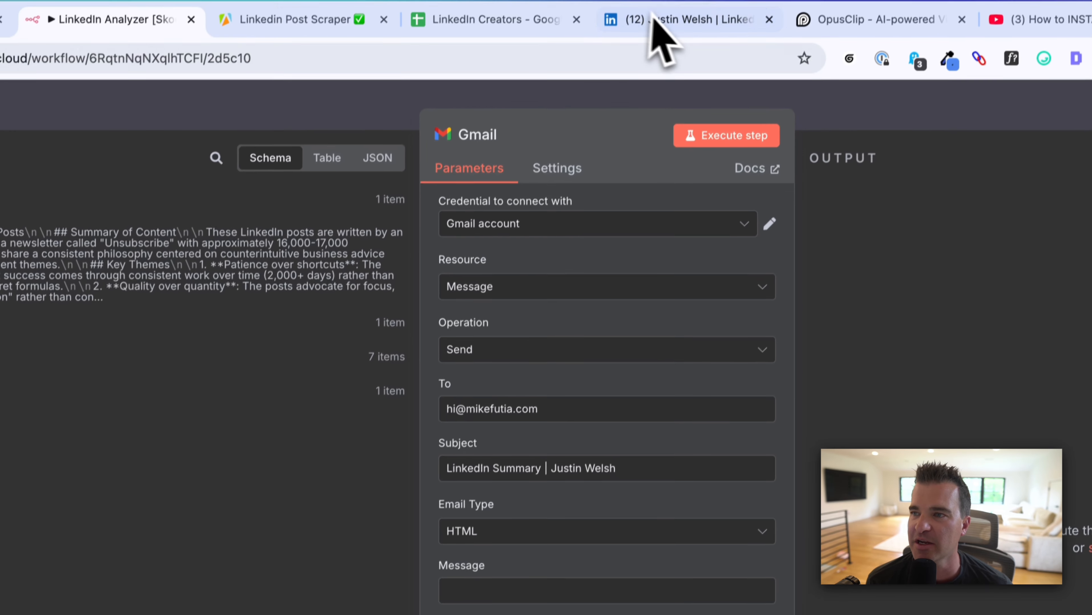
left_click(653, 19)
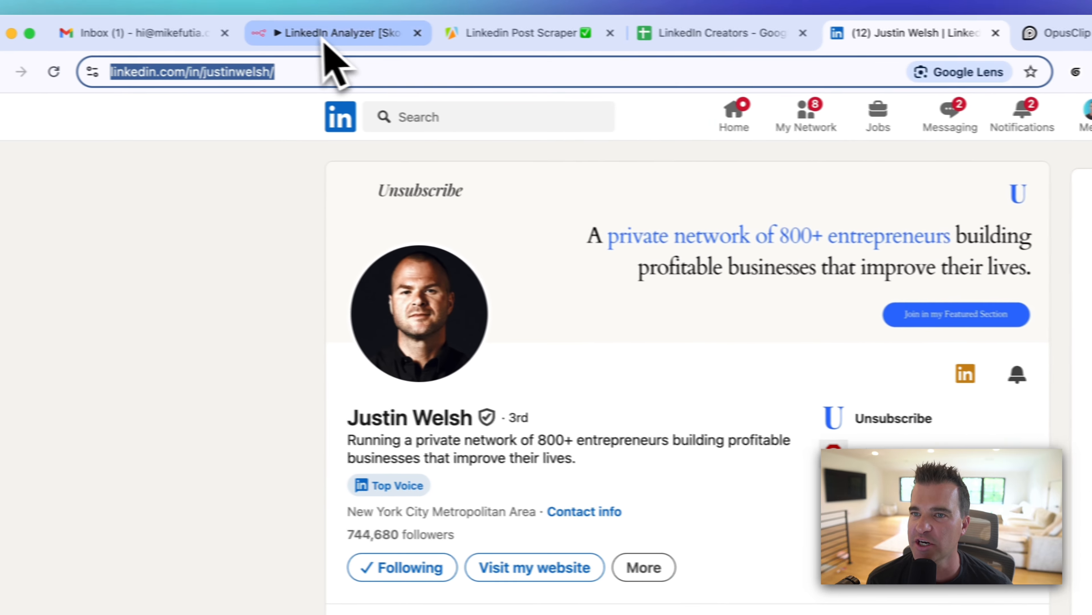
left_click(95, 32)
left_click(537, 263)
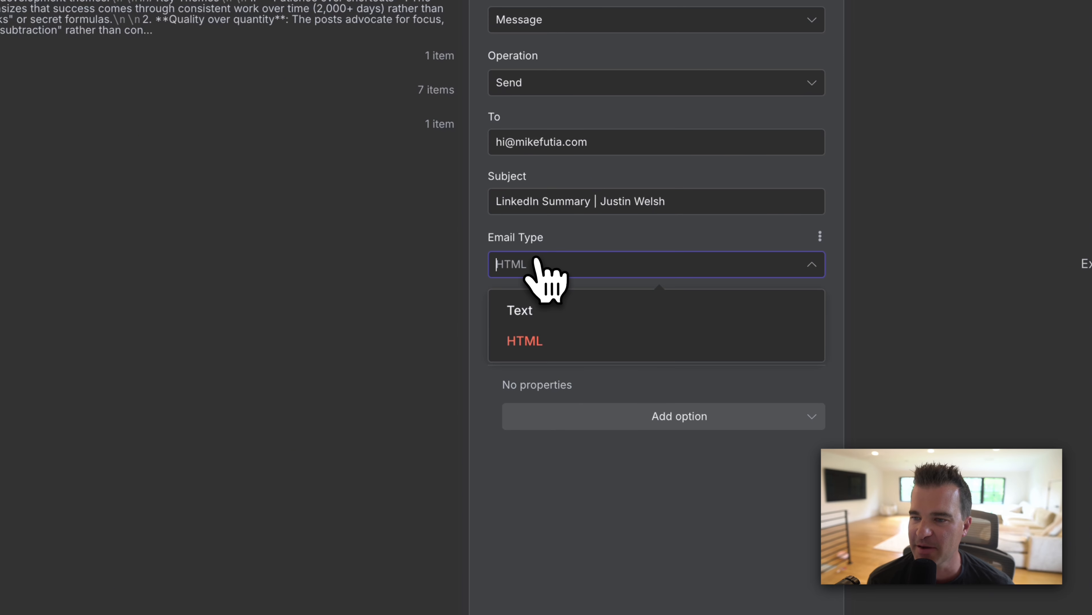
left_click(529, 311)
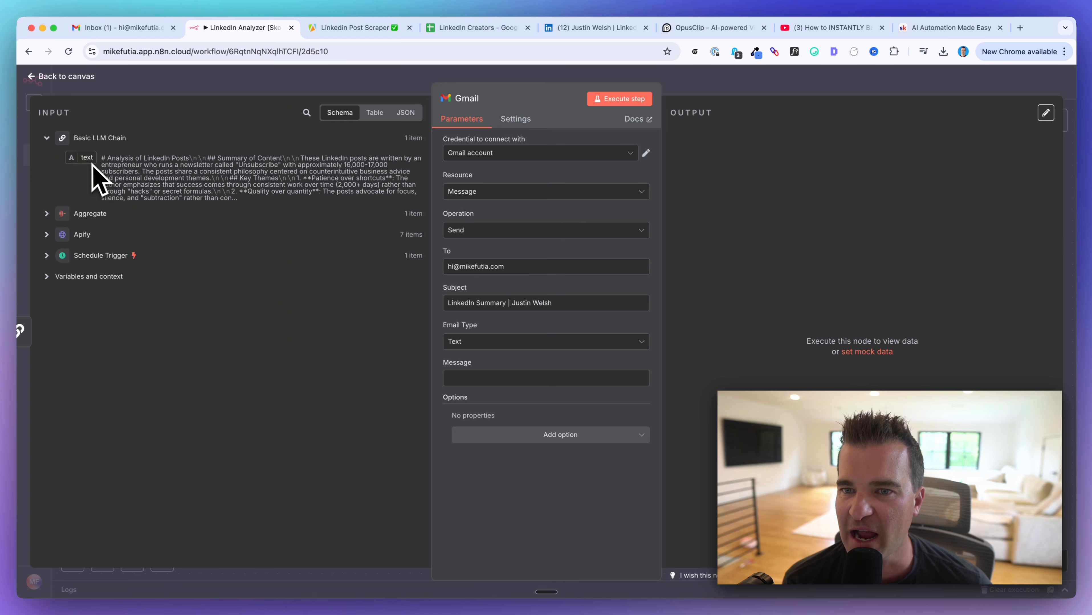
Step: Use the LLM chain's text field as the email message body
left_click_drag(92, 165, 460, 376)
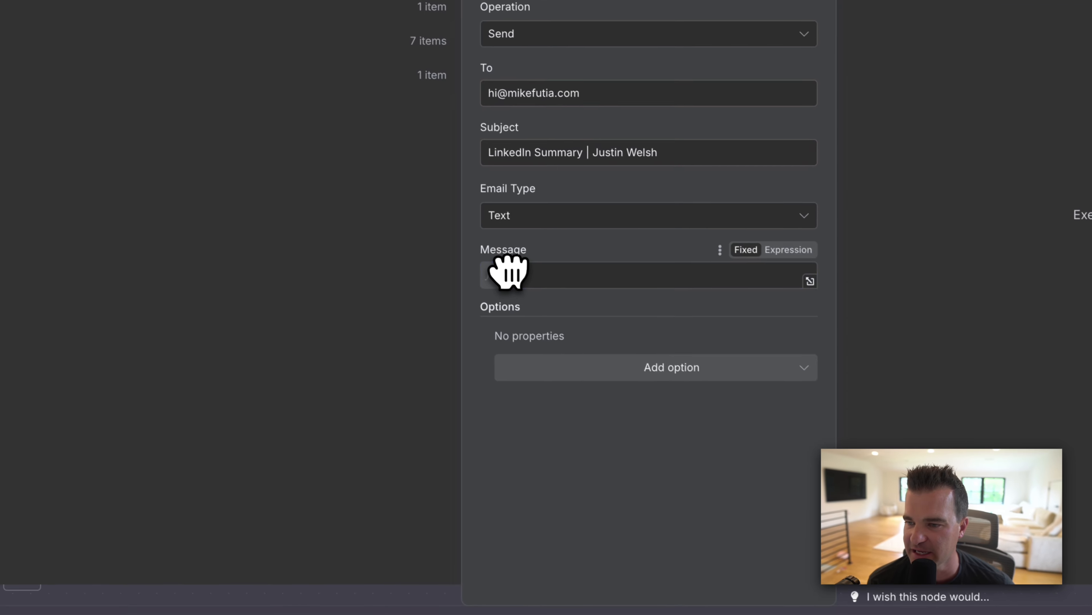
left_click_drag(508, 272, 506, 268)
scroll(553, 340, "down", 5)
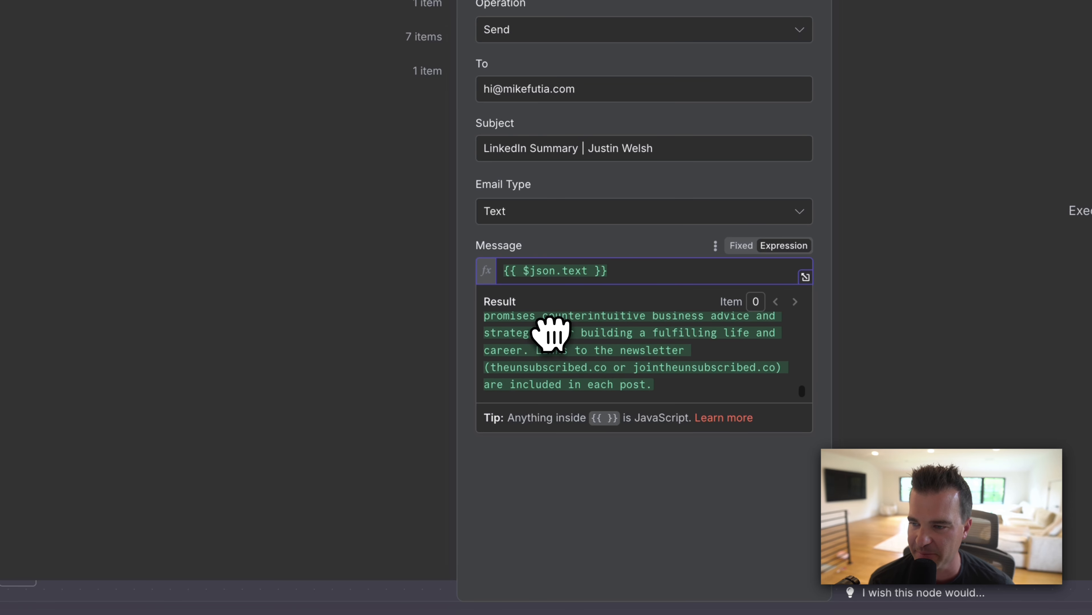
left_click(579, 487)
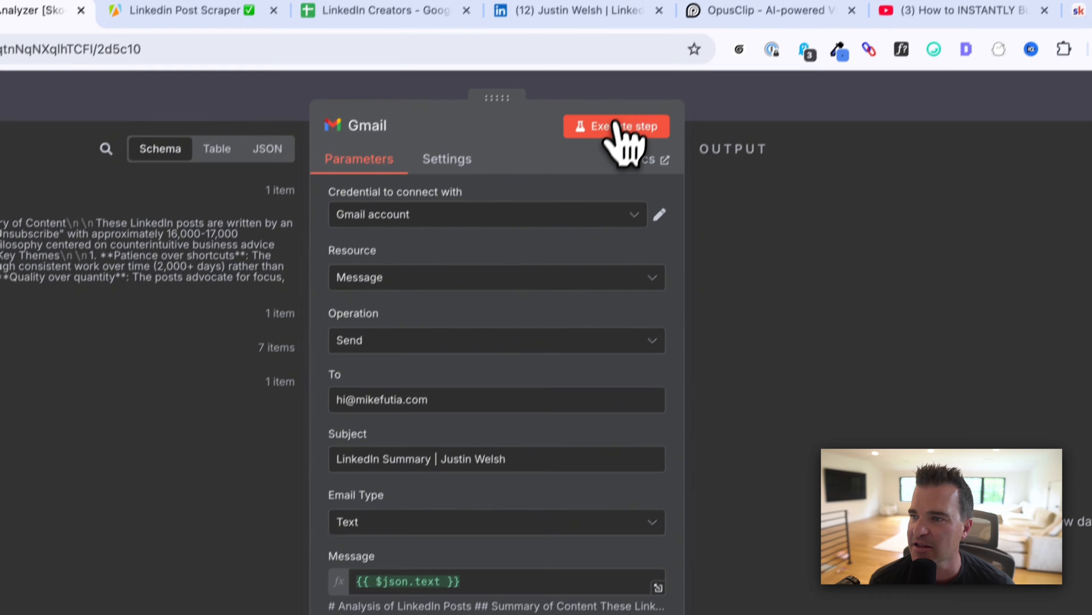
Step: Send a test email and open the received LinkedIn Summary email in the inbox
left_click(752, 28)
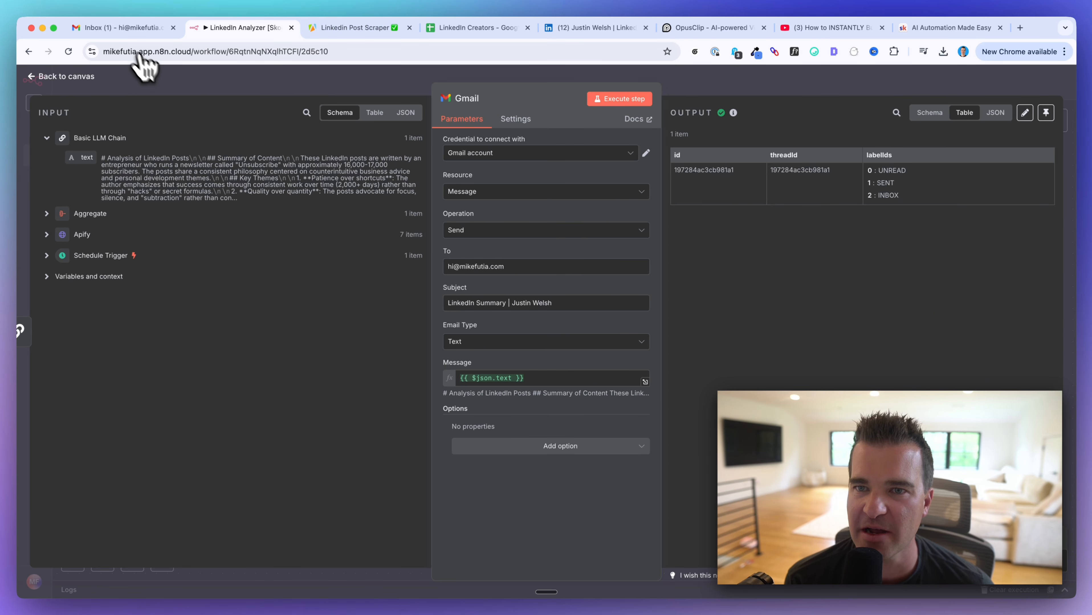
left_click(125, 28)
left_click(457, 350)
Step: Switch the LinkedIn Analyzer workflow from Inactive to Active and acknowledge the activation notice
left_click_drag(773, 260, 882, 261)
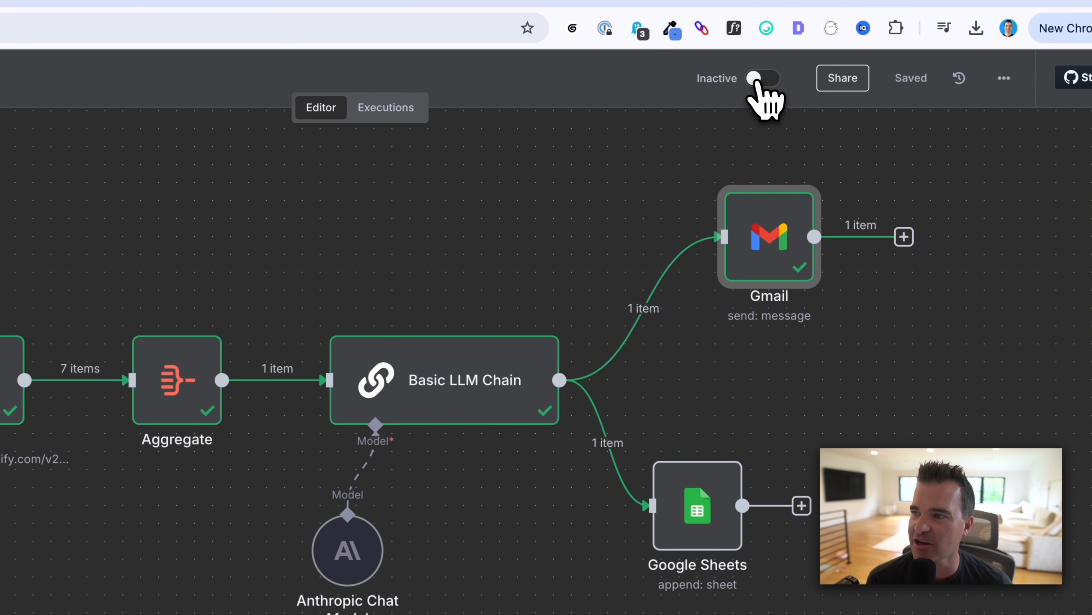
left_click(754, 81)
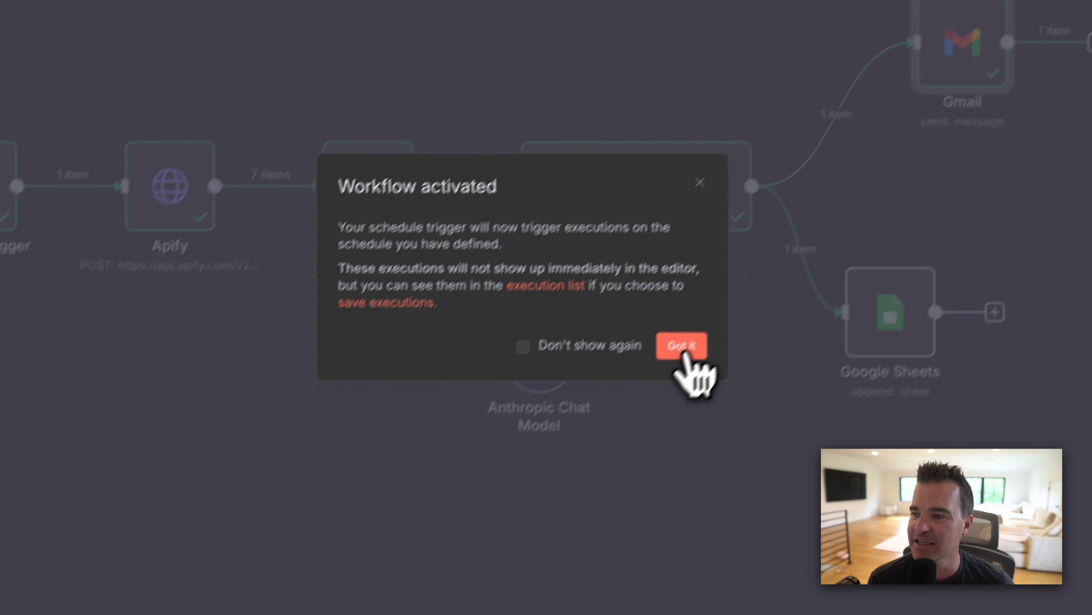
left_click(488, 541)
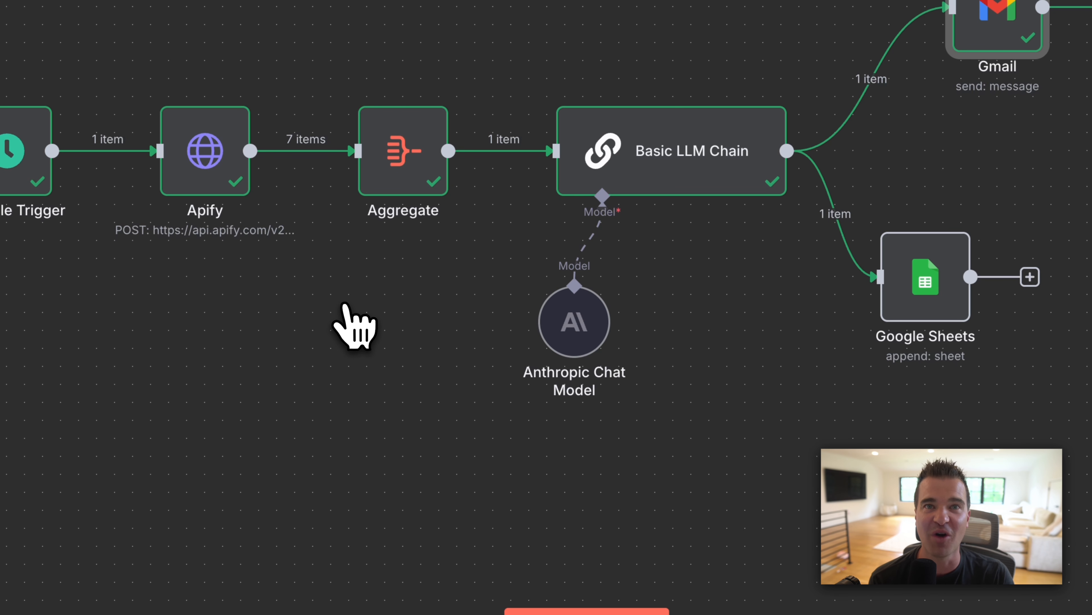